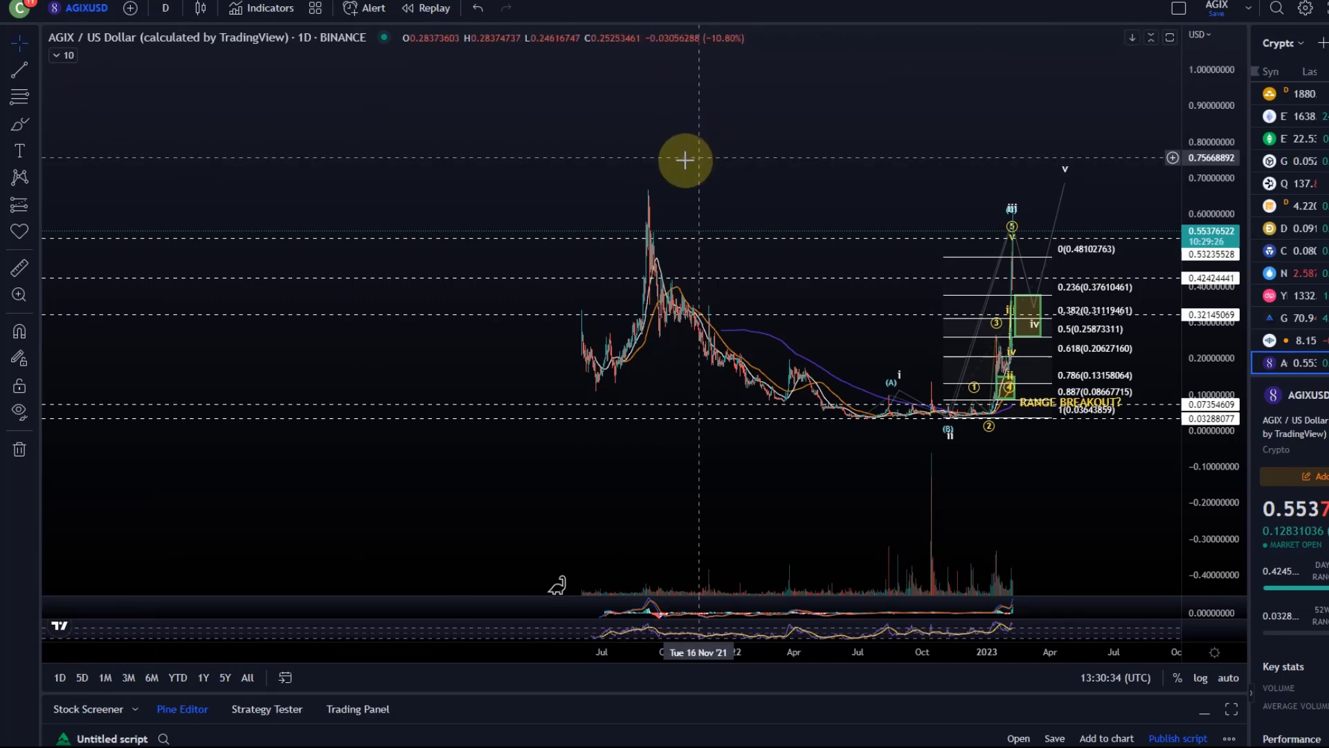
Examine the AGIXUSD daily price history from the 2021 peak through the 2022 decline to the 2023 rally and its wave count
{"action": "left_click_drag", "start_coordinate": [683, 157], "coordinate": [528, 178]}
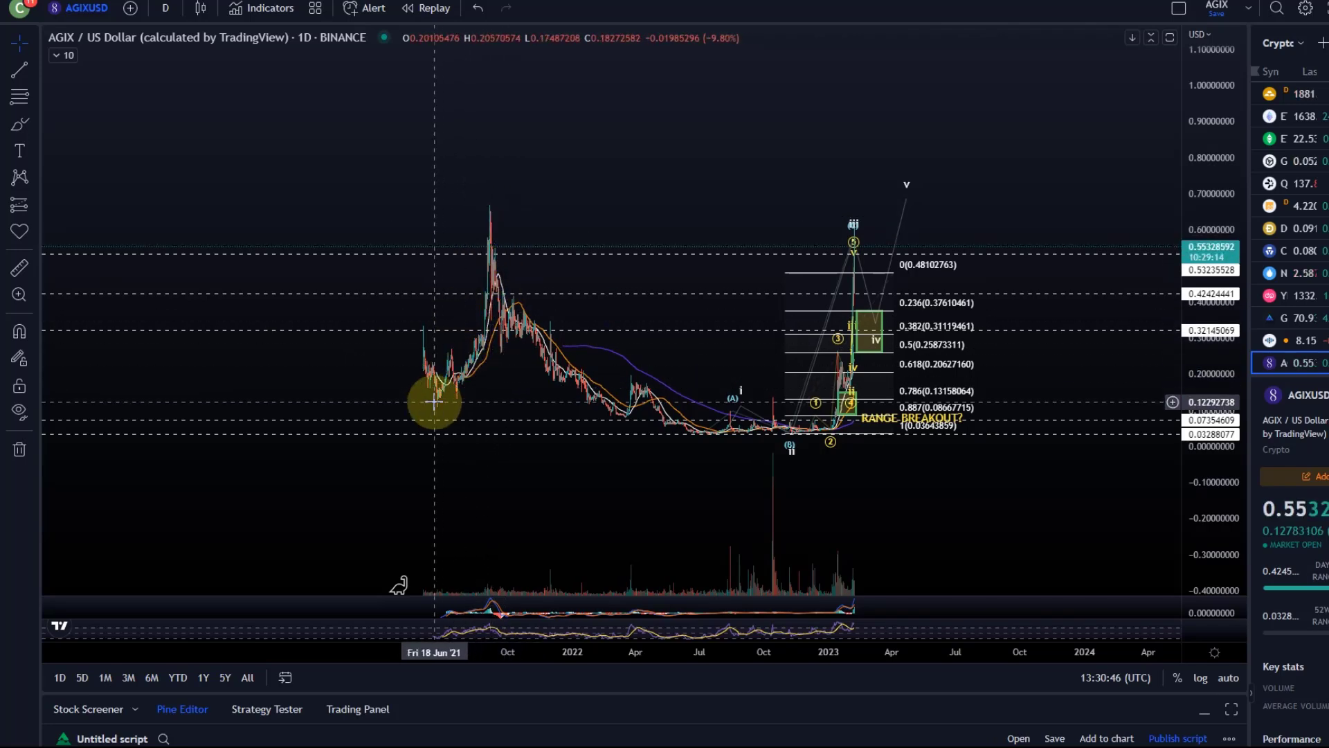
{"action": "scroll", "coordinate": [347, 223], "scroll_direction": "up", "scroll_amount": 3}
{"action": "left_click_drag", "start_coordinate": [347, 222], "coordinate": [659, 222]}
{"action": "scroll", "coordinate": [819, 296], "scroll_direction": "up", "scroll_amount": 5}
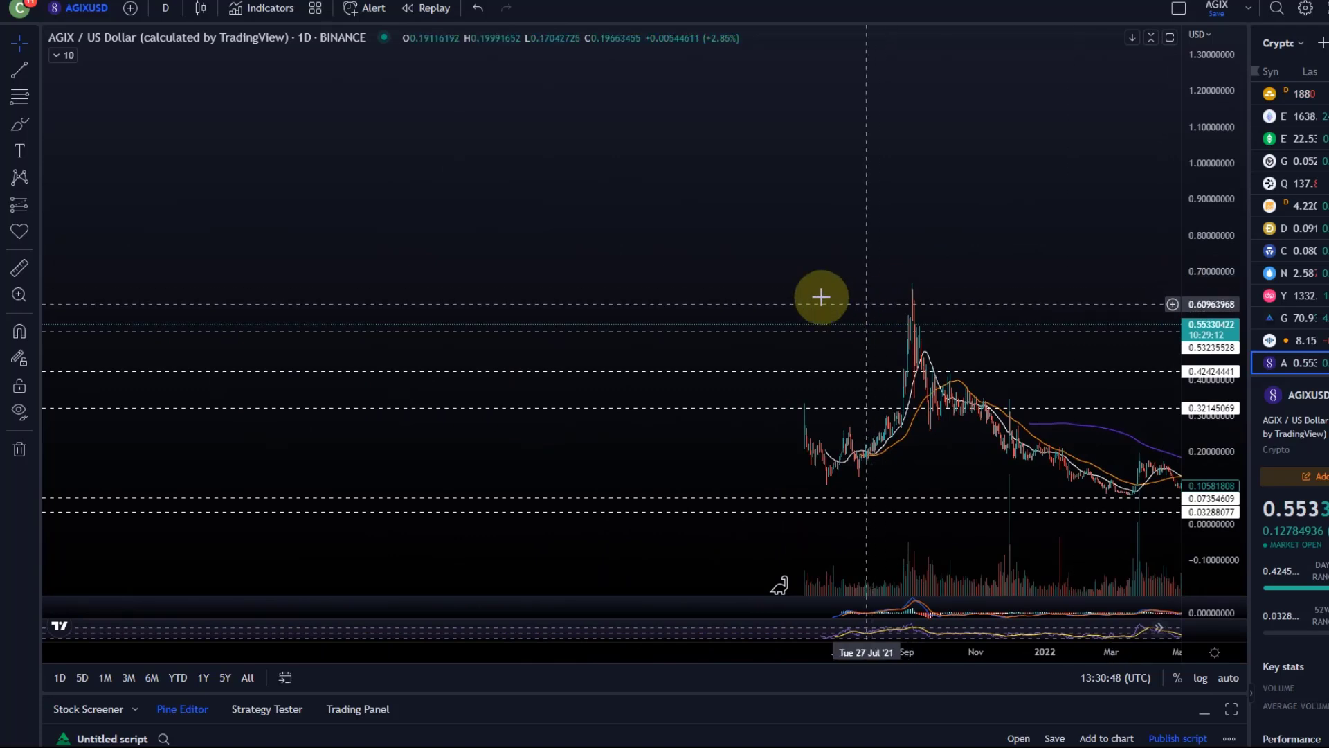
{"action": "left_click_drag", "start_coordinate": [755, 305], "coordinate": [811, 215]}
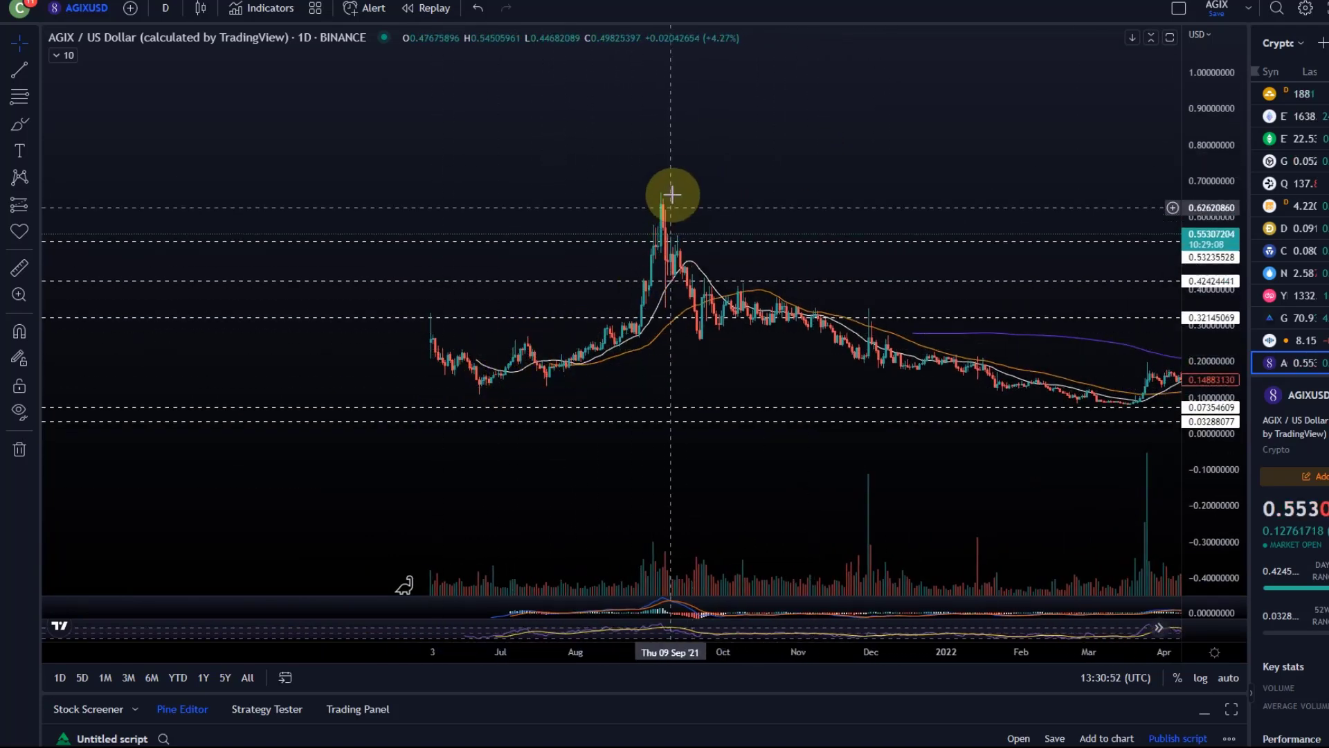
{"action": "scroll", "coordinate": [682, 186], "scroll_direction": "down", "scroll_amount": 3}
{"action": "left_click_drag", "start_coordinate": [682, 186], "coordinate": [614, 282]}
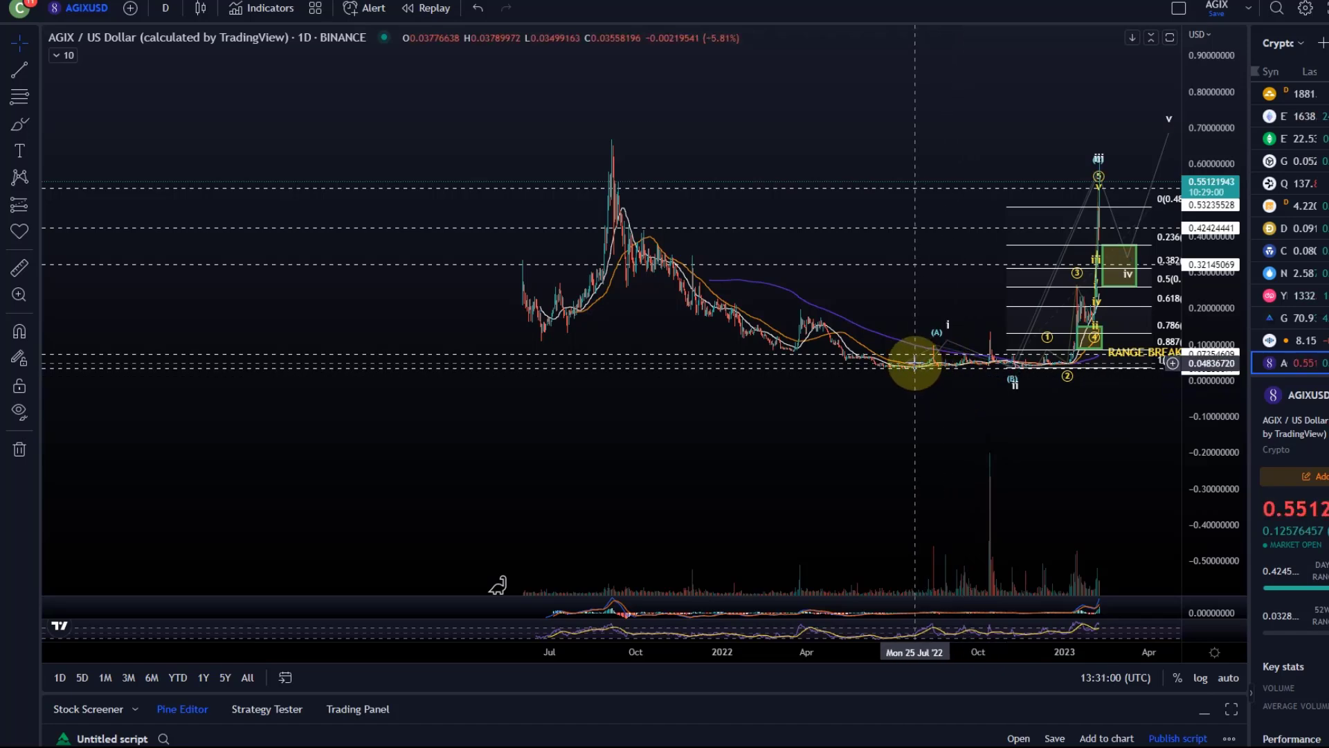
{"action": "left_click_drag", "start_coordinate": [1062, 273], "coordinate": [1000, 157]}
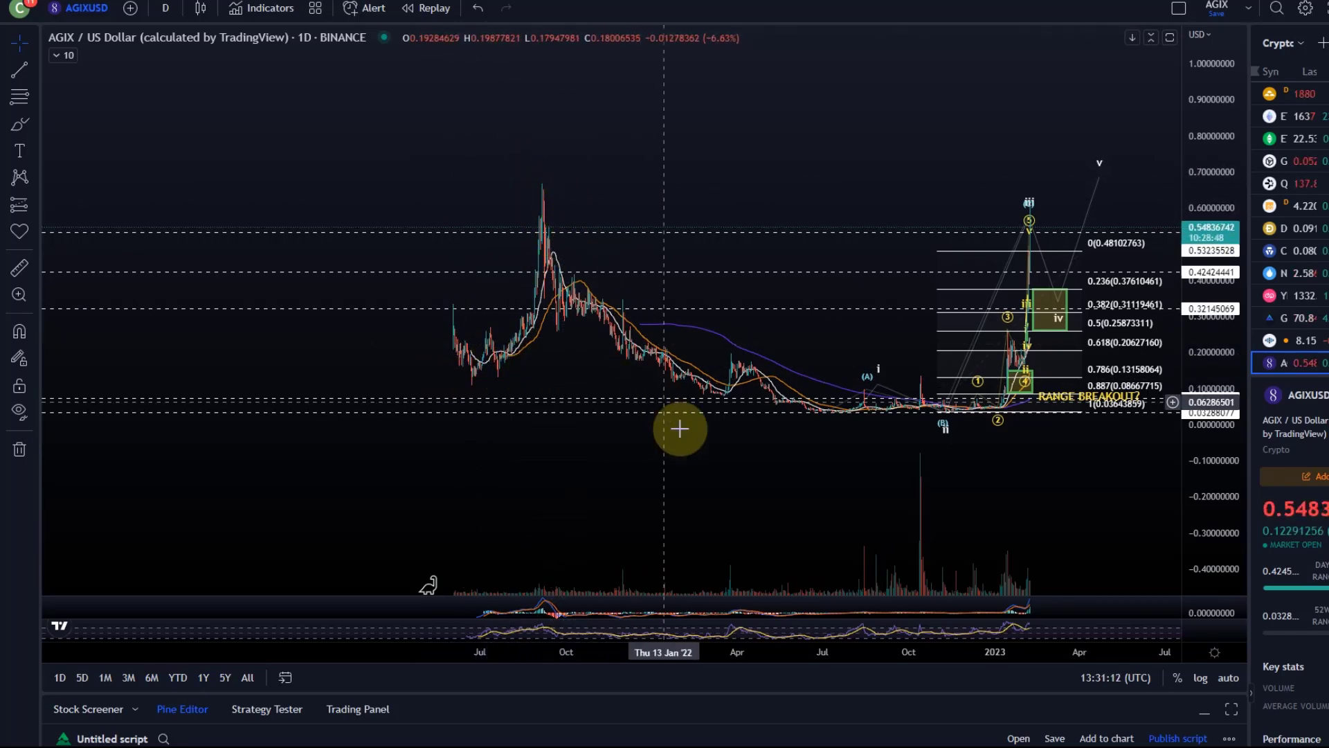
{"action": "left_click_drag", "start_coordinate": [680, 427], "coordinate": [572, 445]}
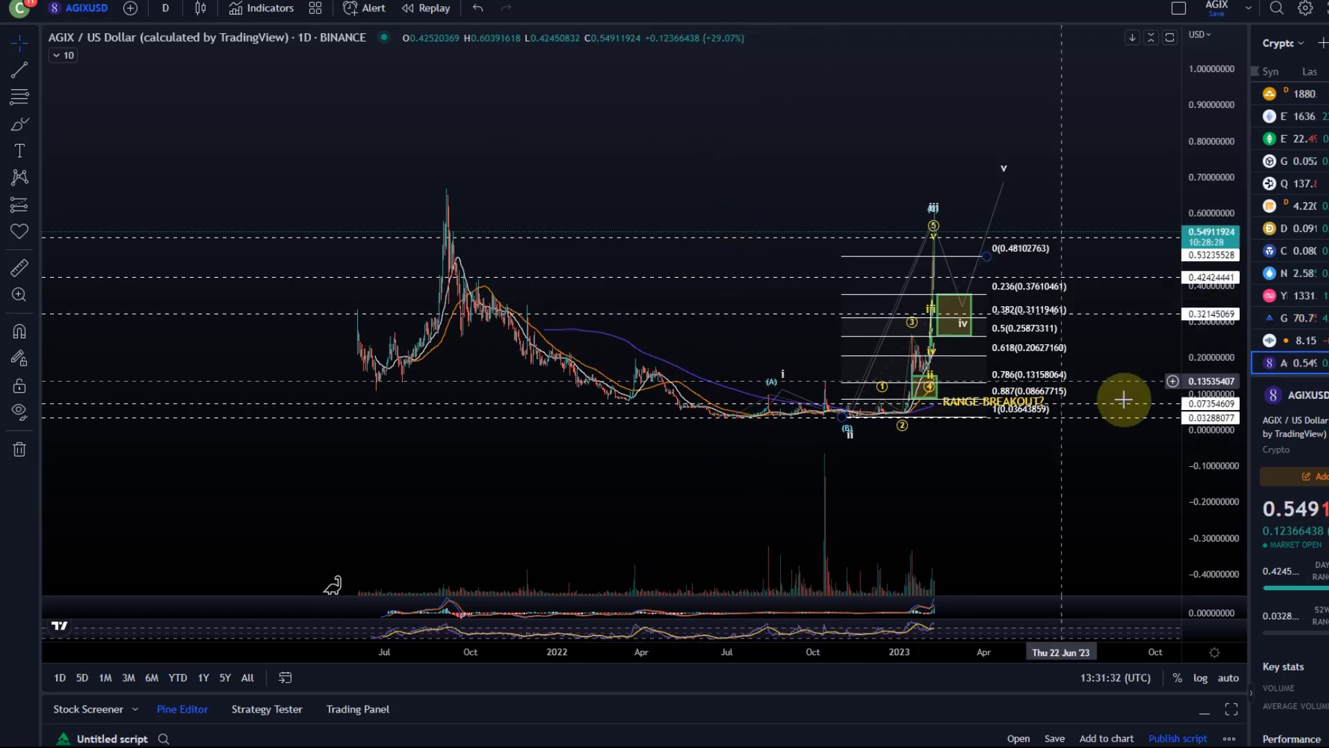
Examine the 2022 lows and the start of waves i and ii on a stretched price scale
{"action": "left_click_drag", "start_coordinate": [1197, 531], "coordinate": [890, 104]}
{"action": "left_click_drag", "start_coordinate": [825, 567], "coordinate": [796, 321]}
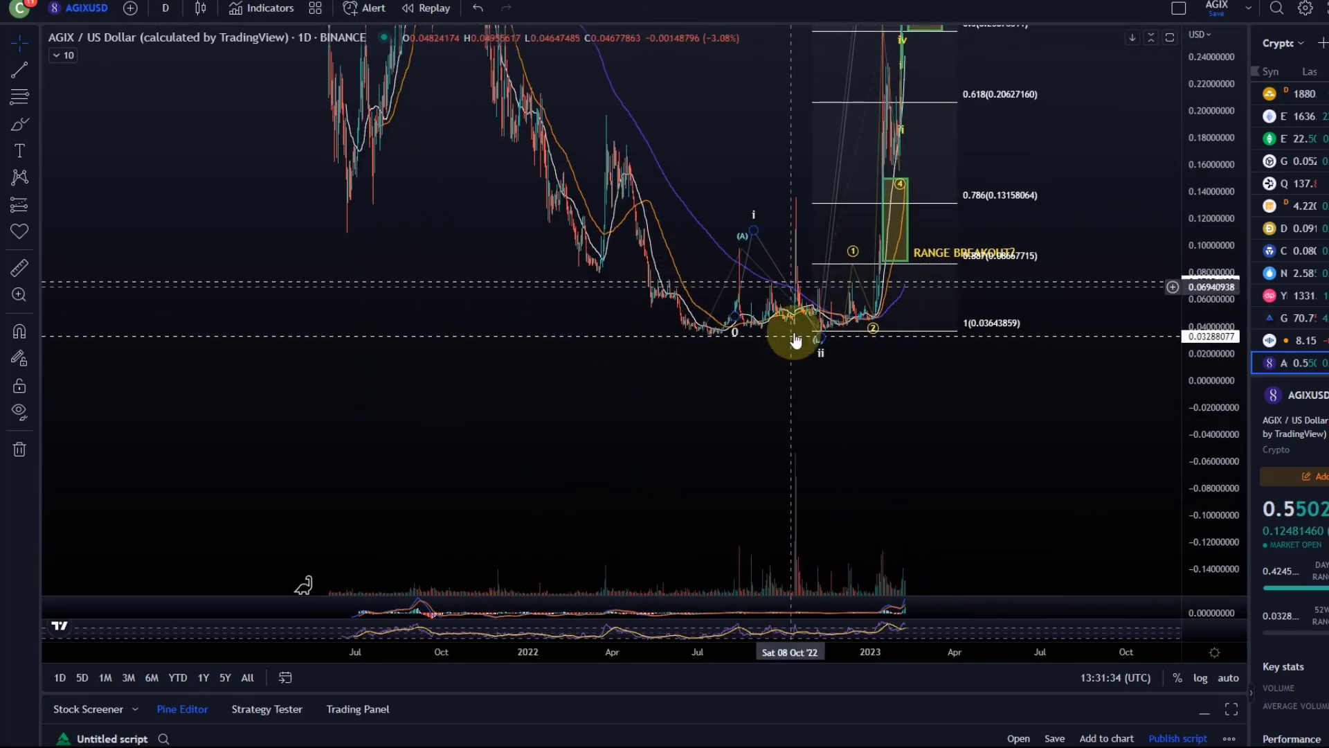
{"action": "left_click_drag", "start_coordinate": [721, 418], "coordinate": [720, 477]}
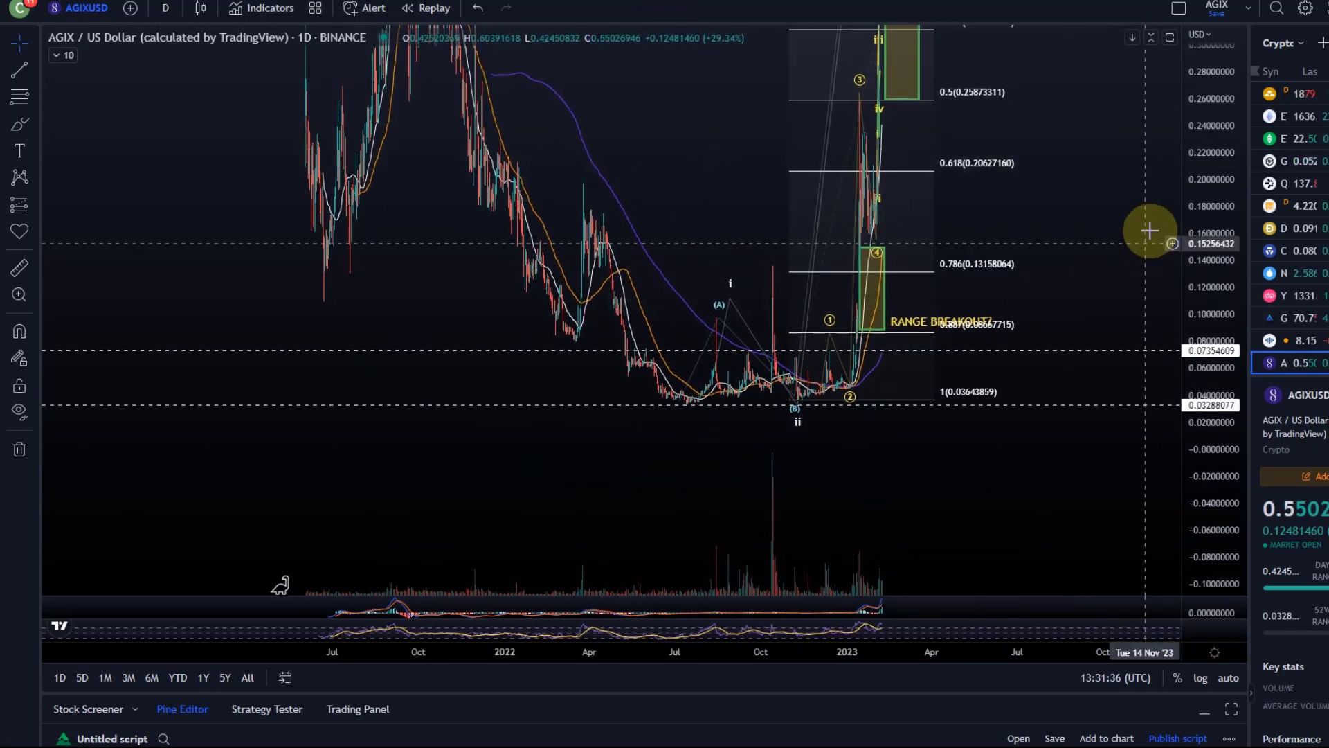
{"action": "left_click_drag", "start_coordinate": [1197, 304], "coordinate": [1197, 449]}
{"action": "left_click_drag", "start_coordinate": [1026, 384], "coordinate": [965, 469]}
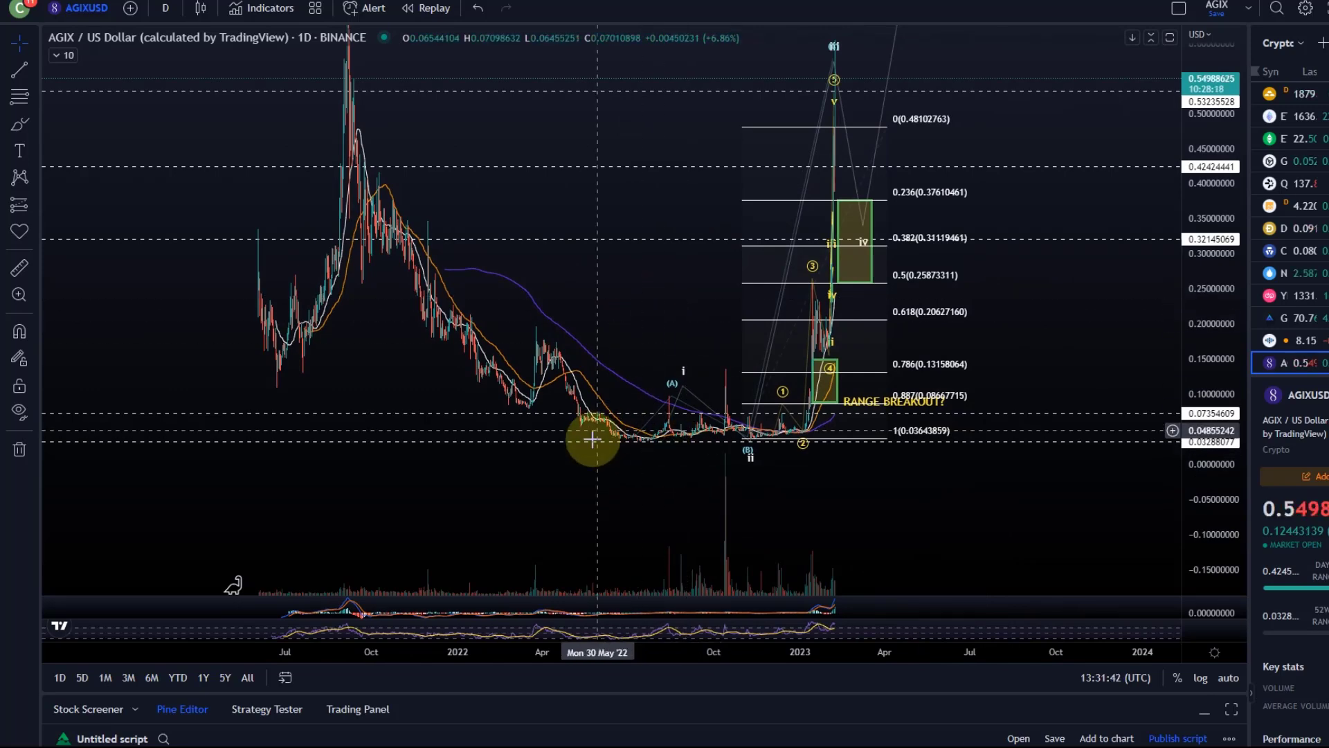
{"action": "left_click_drag", "start_coordinate": [548, 428], "coordinate": [564, 478]}
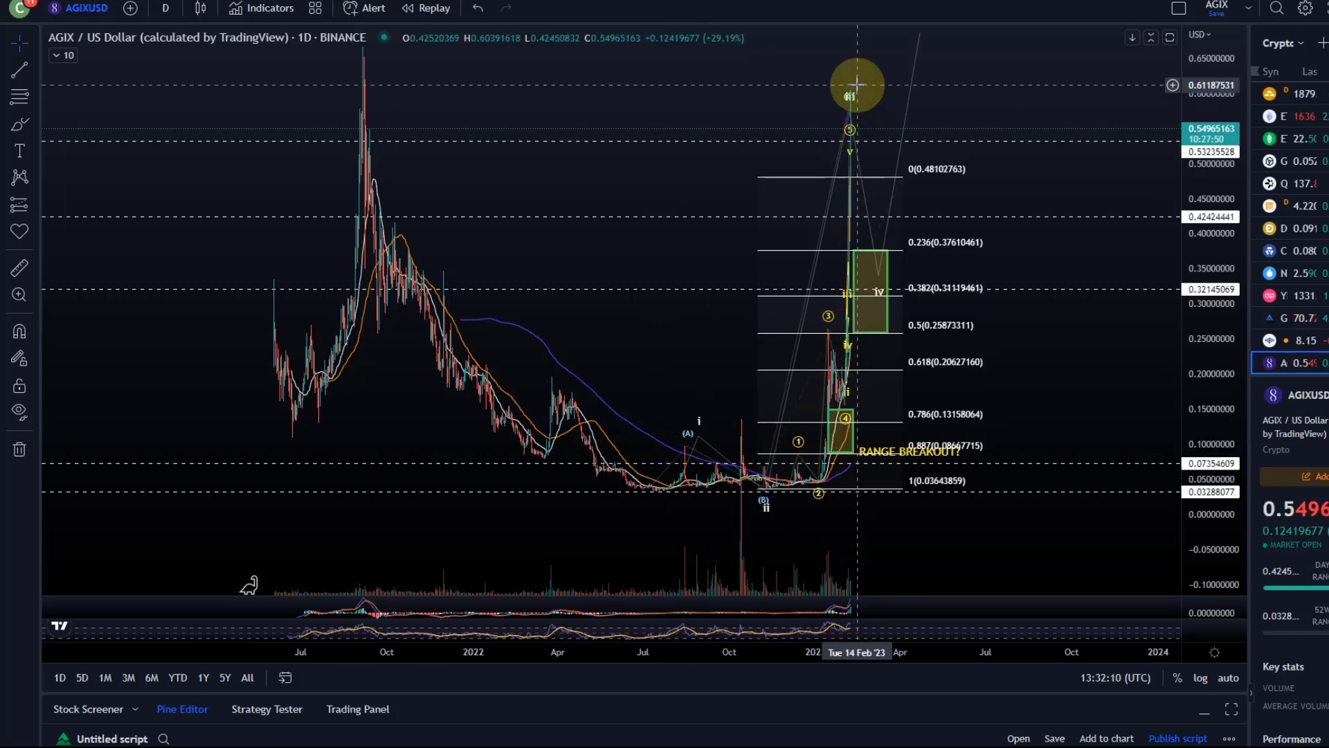
Delete the existing Fibonacci retracement and shift the "RANGE BREAKOUT?" label clear of the small green box
{"action": "scroll", "coordinate": [849, 531], "scroll_direction": "up", "scroll_amount": 3}
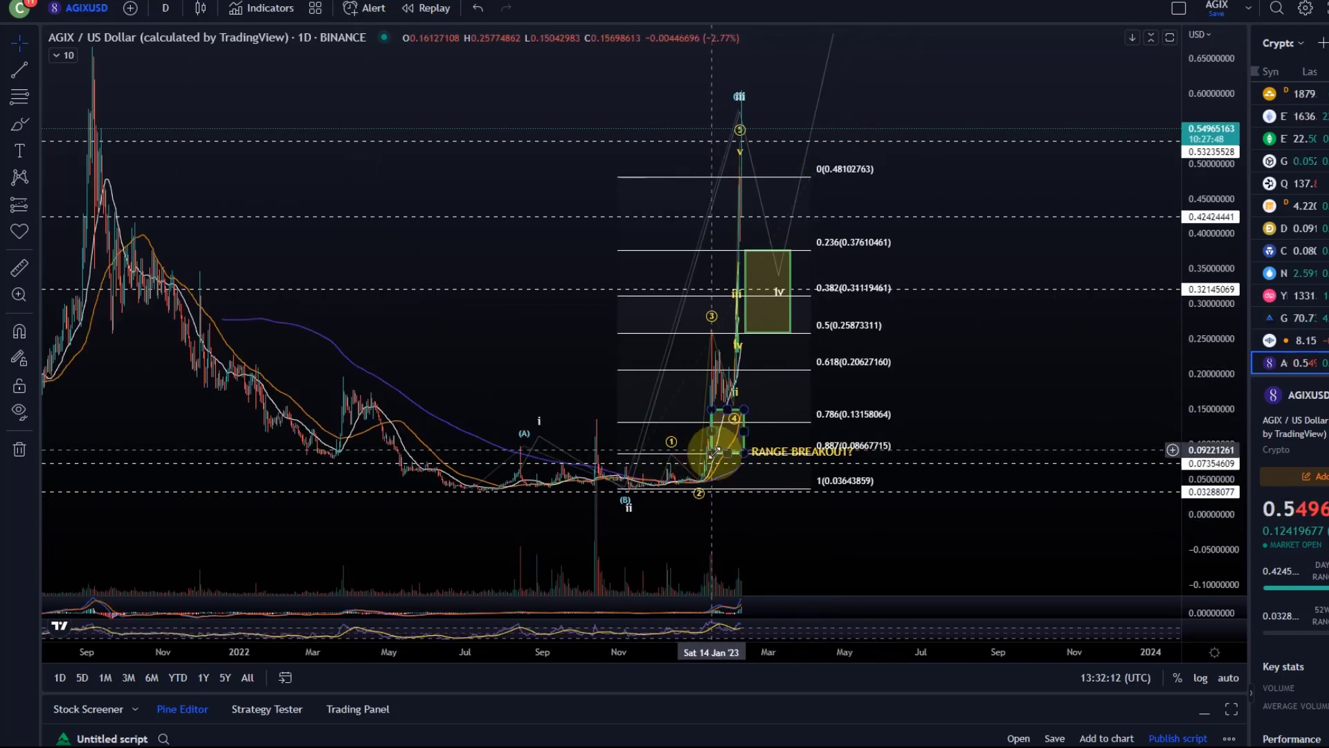
{"action": "left_click", "coordinate": [854, 451]}
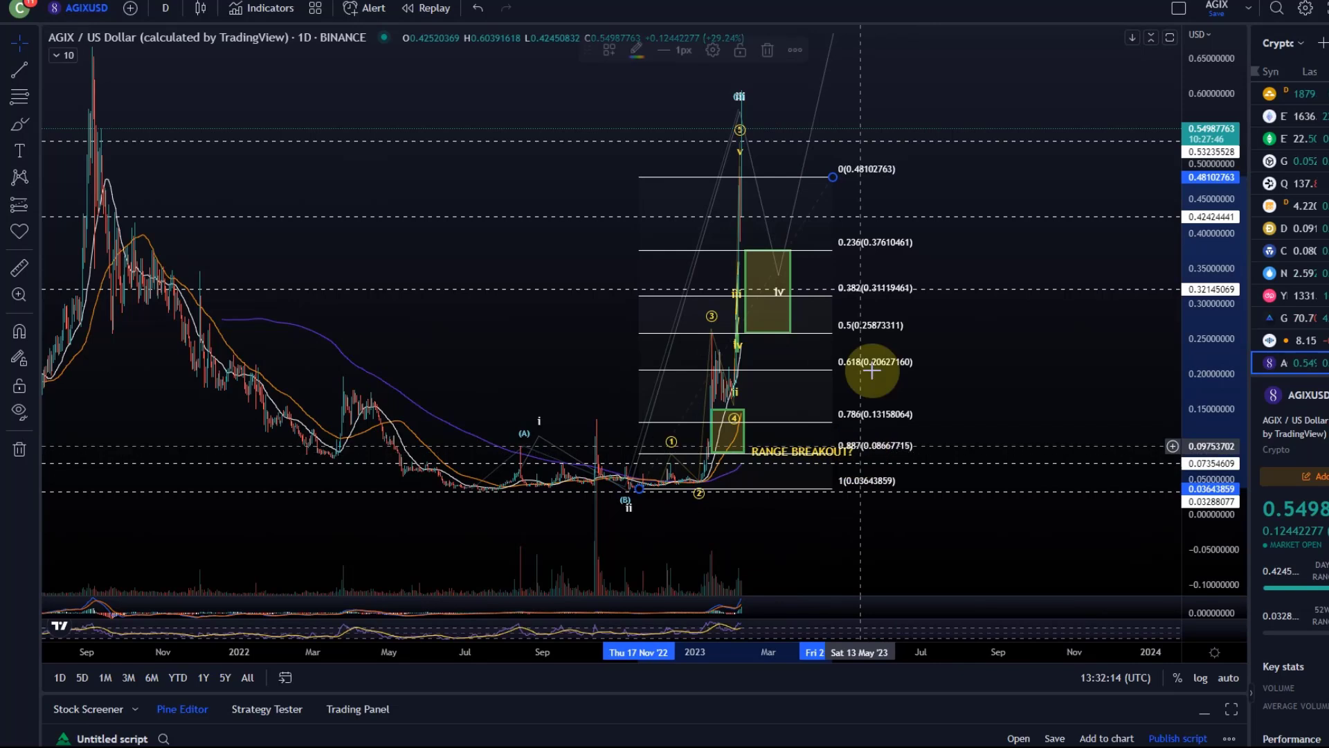
{"action": "key", "text": "Delete"}
{"action": "mouse_move", "coordinate": [807, 457]}
{"action": "left_mouse_down"}
{"action": "mouse_move", "coordinate": [840, 451]}
{"action": "mouse_move", "coordinate": [802, 455]}
{"action": "mouse_move", "coordinate": [813, 469]}
{"action": "left_mouse_up"}
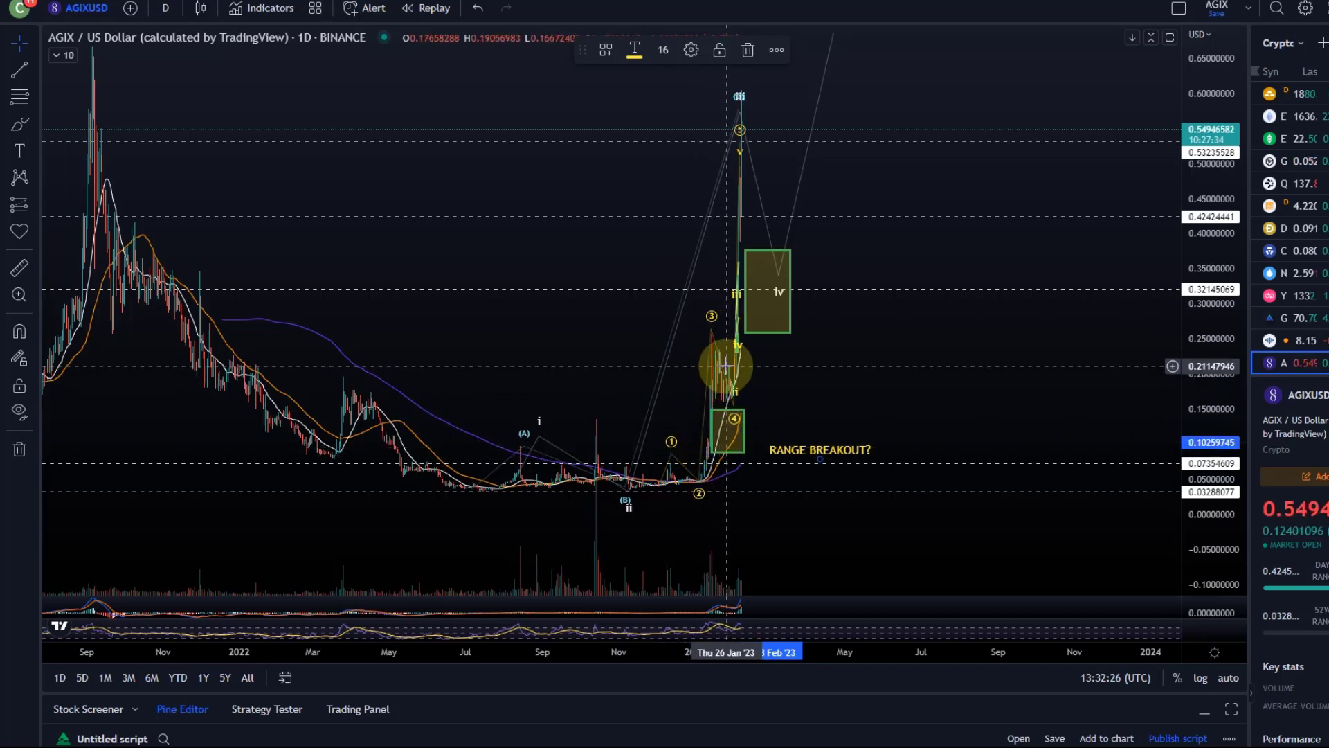
{"action": "left_click", "coordinate": [737, 395]}
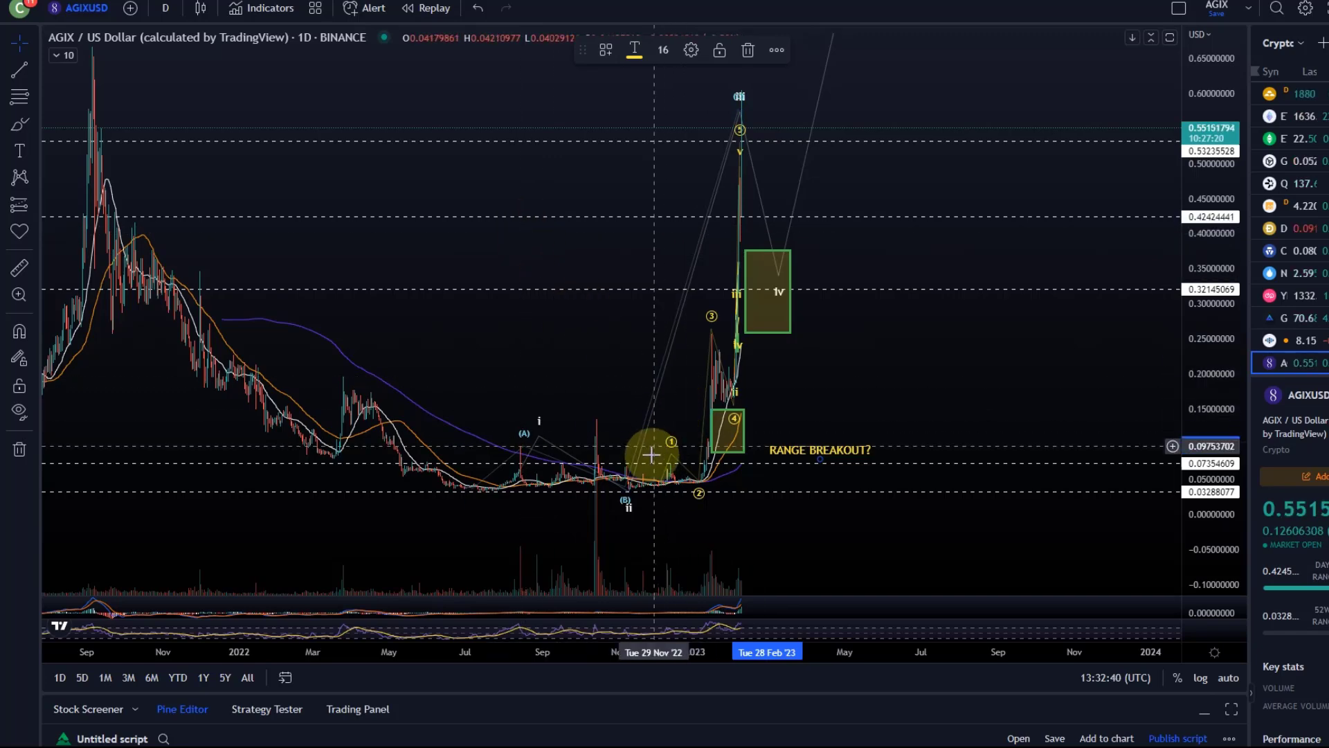
Shift the (C) point of the blue (A)(B)(C) wave pattern beside wave iii, at about 0.594 on 23 January 2023
{"action": "left_click_drag", "start_coordinate": [882, 395], "coordinate": [965, 528]}
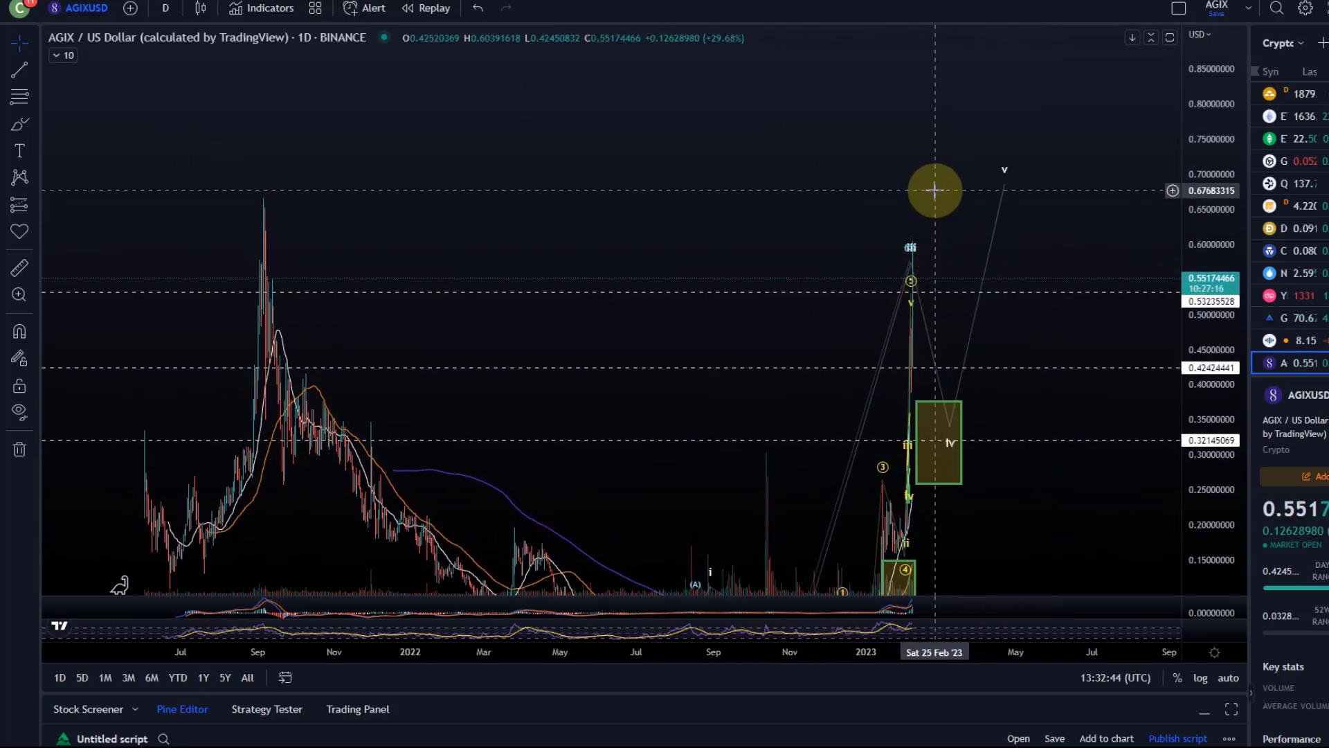
{"action": "left_click_drag", "start_coordinate": [939, 191], "coordinate": [892, 128]}
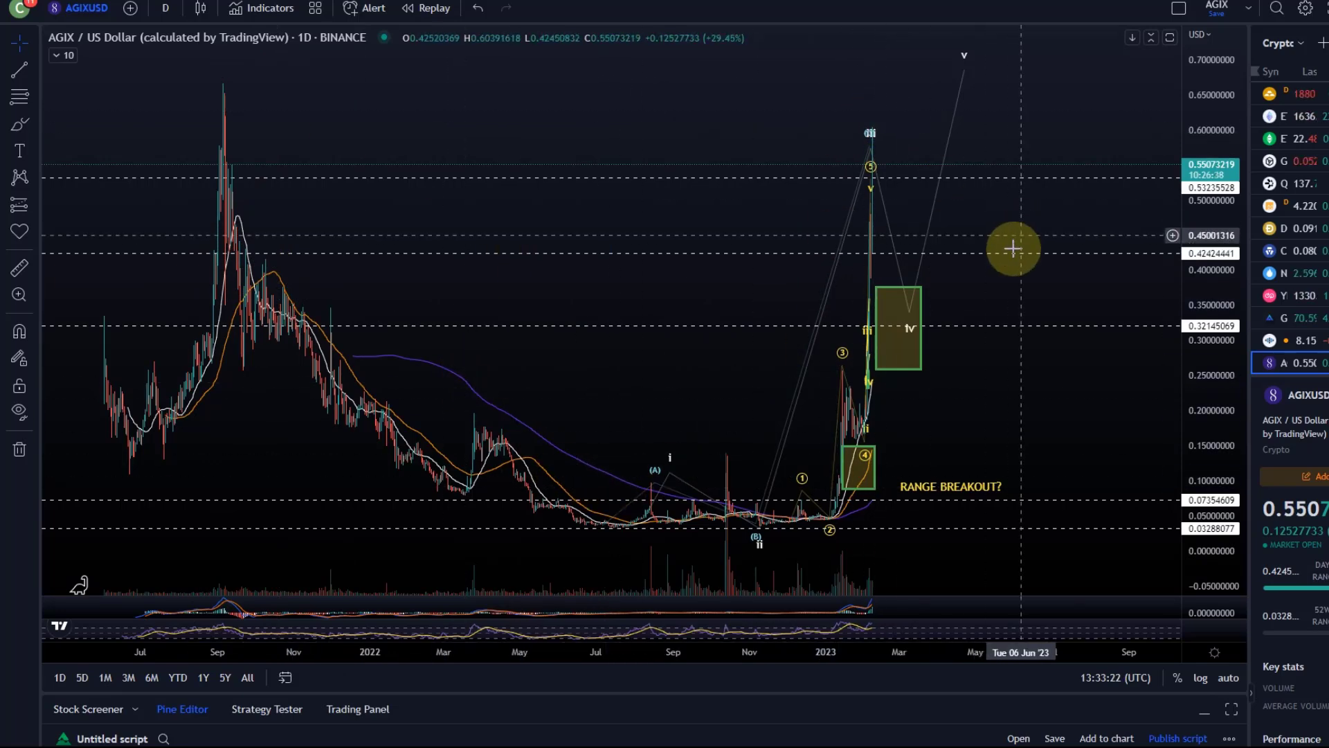
{"action": "left_click_drag", "start_coordinate": [1046, 440], "coordinate": [832, 445]}
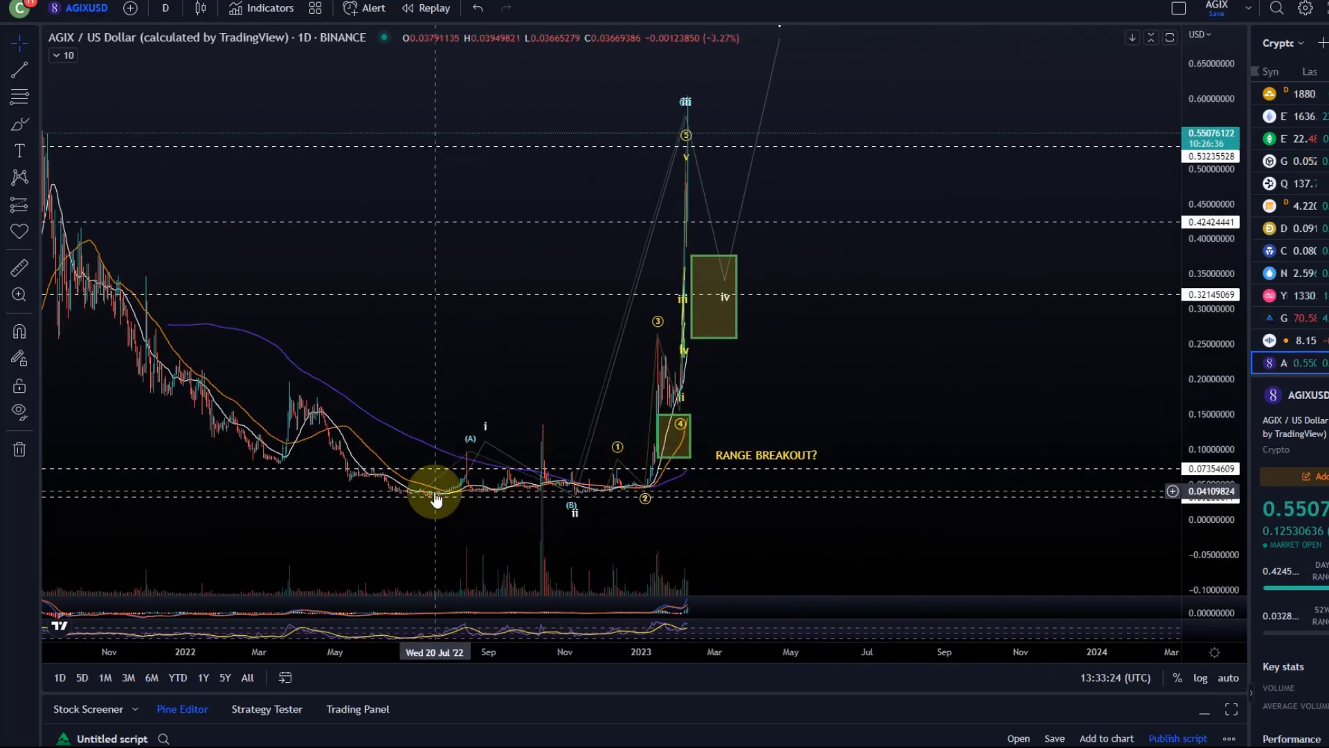
{"action": "mouse_move", "coordinate": [568, 499]}
{"action": "left_mouse_down"}
{"action": "mouse_move", "coordinate": [712, 155]}
{"action": "mouse_move", "coordinate": [685, 98]}
{"action": "mouse_move", "coordinate": [671, 109]}
{"action": "left_mouse_up"}
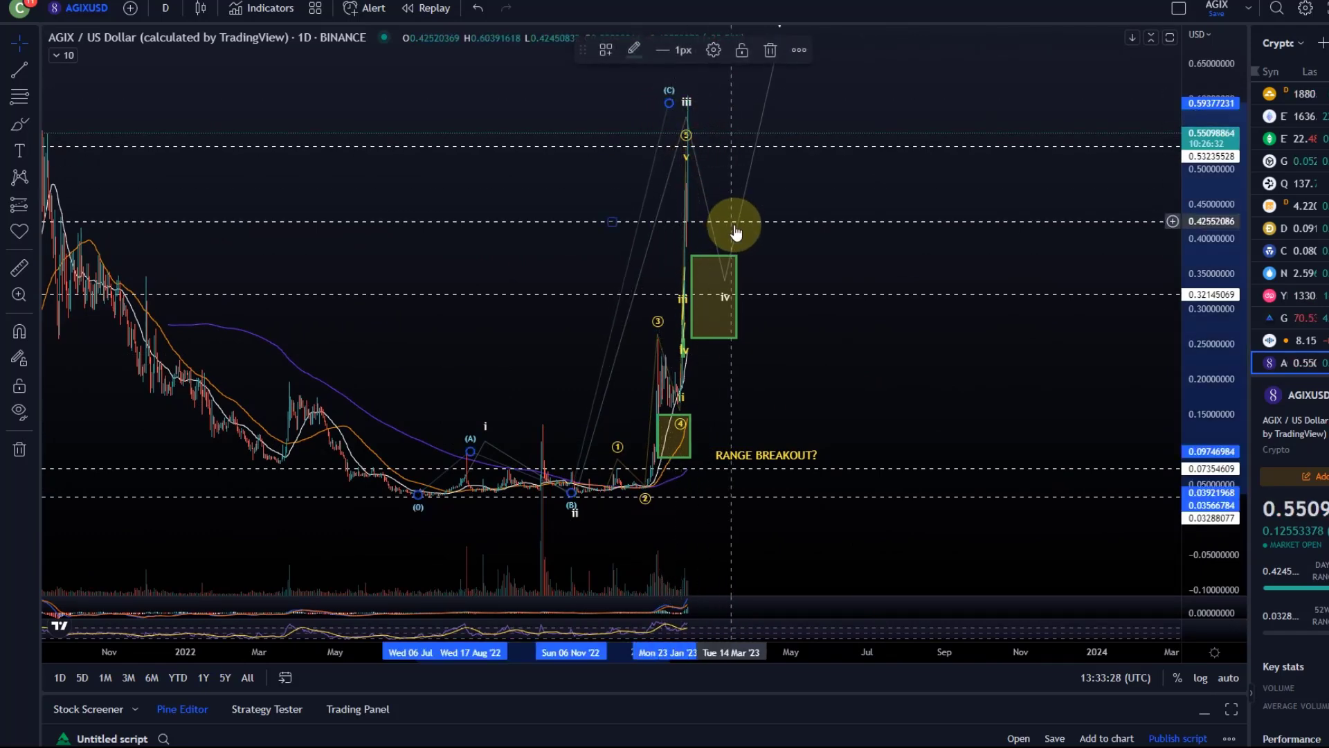
{"action": "scroll", "coordinate": [744, 227], "scroll_direction": "down", "scroll_amount": 2}
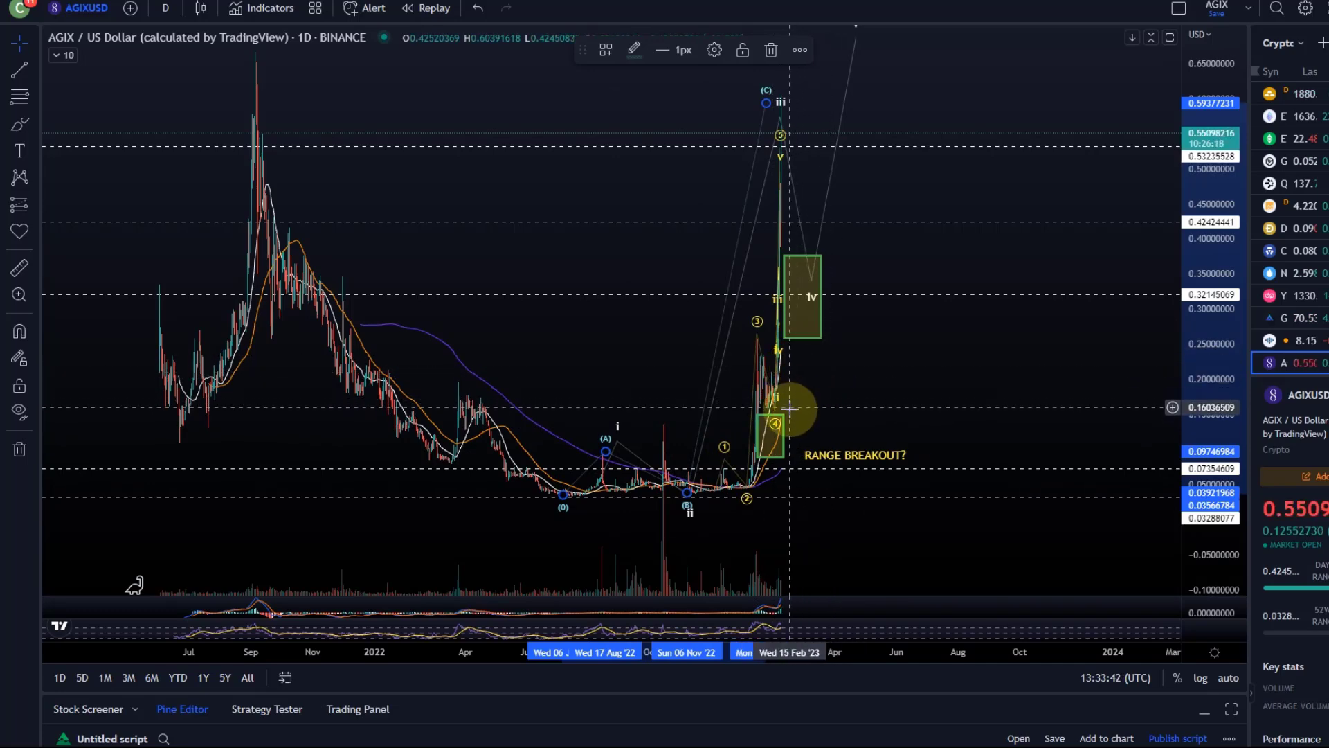
Move the wave i and (A) points over the August 2022 peak, at about 0.153 and 0.111
{"action": "scroll", "coordinate": [768, 430], "scroll_direction": "up", "scroll_amount": 2}
{"action": "left_click_drag", "start_coordinate": [742, 427], "coordinate": [935, 407]}
{"action": "scroll", "coordinate": [851, 425], "scroll_direction": "up", "scroll_amount": 2}
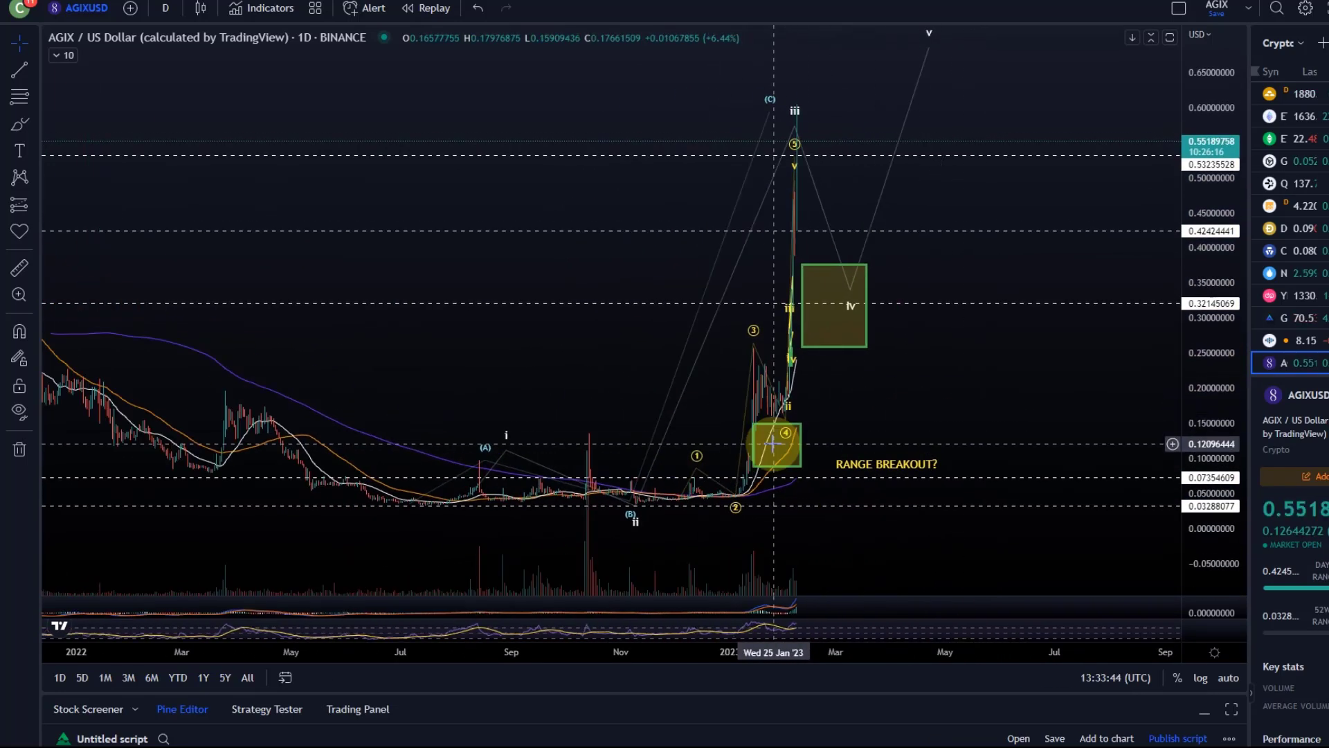
{"action": "left_click", "coordinate": [804, 111]}
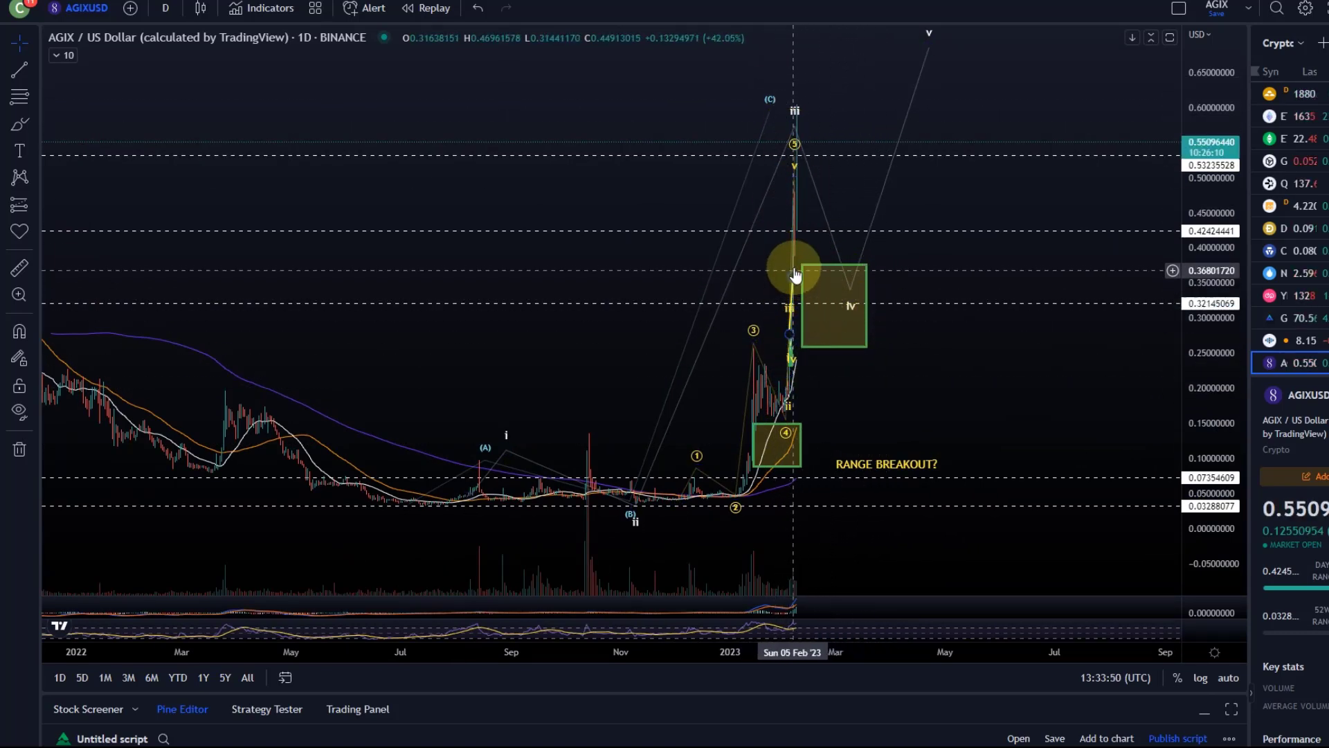
{"action": "scroll", "coordinate": [770, 358], "scroll_direction": "up", "scroll_amount": 2}
{"action": "scroll", "coordinate": [796, 363], "scroll_direction": "up", "scroll_amount": 1}
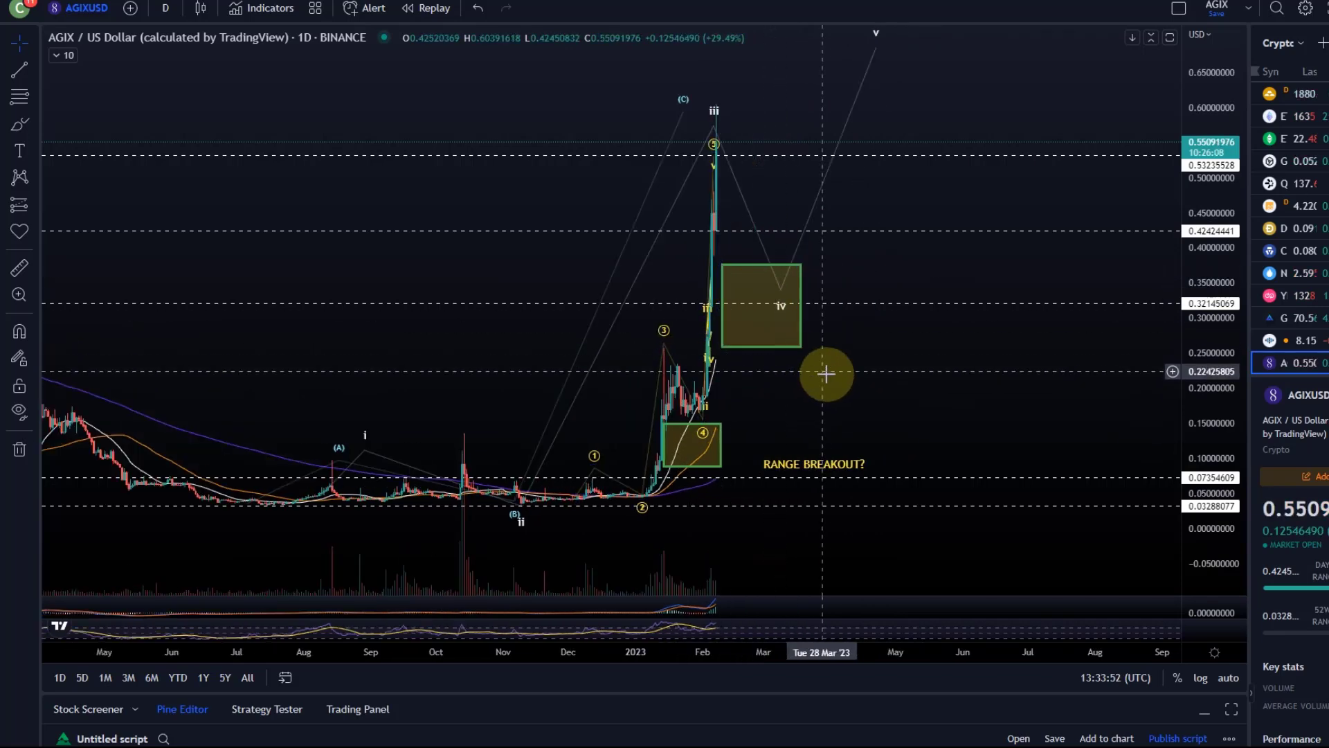
{"action": "left_click_drag", "start_coordinate": [1213, 220], "coordinate": [1196, 405]}
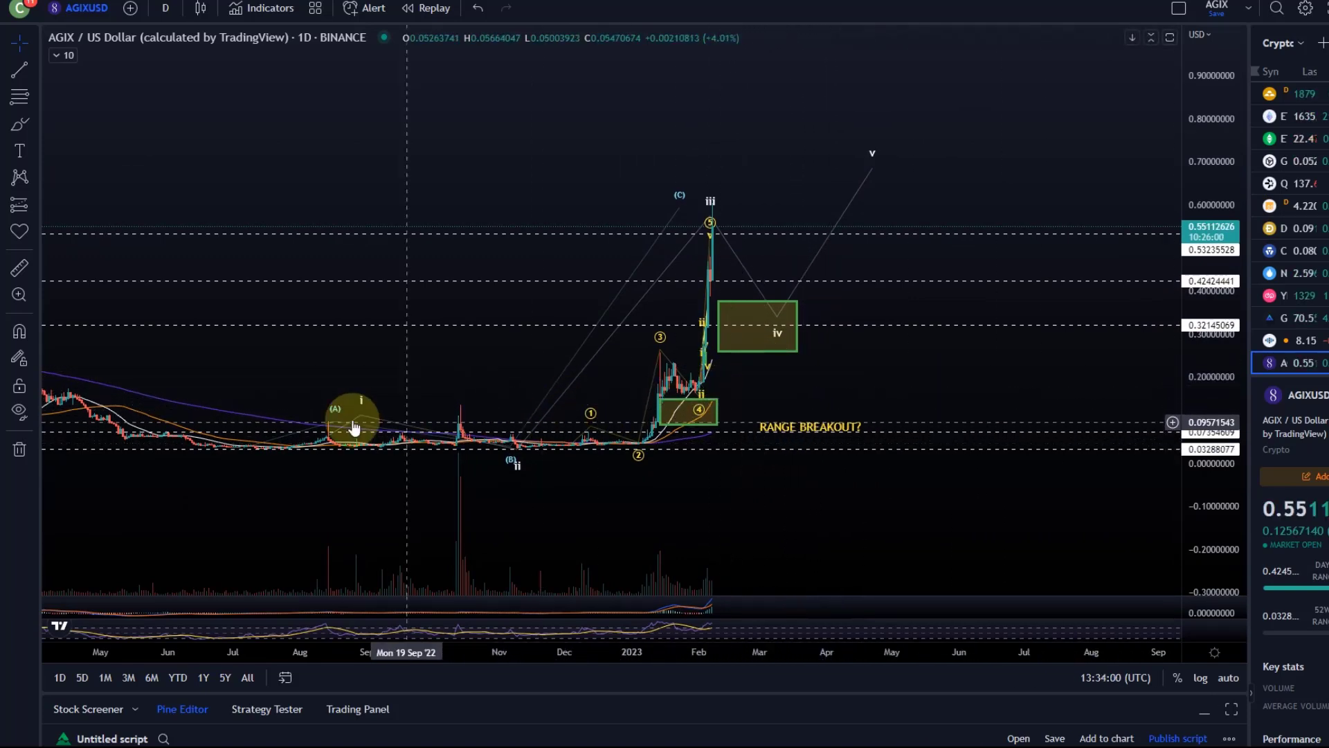
{"action": "mouse_move", "coordinate": [376, 411]}
{"action": "left_mouse_down"}
{"action": "mouse_move", "coordinate": [327, 392]}
{"action": "mouse_move", "coordinate": [330, 418]}
{"action": "left_mouse_up"}
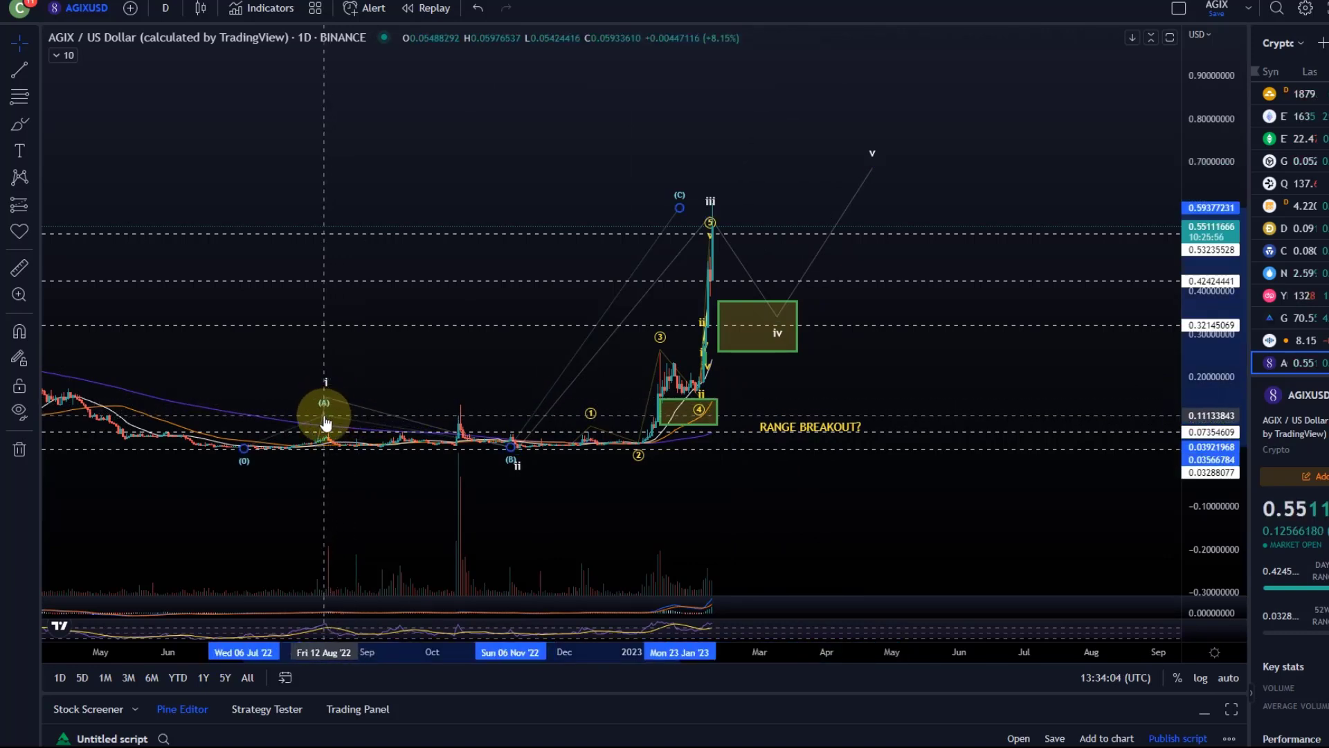
Raise the wave points around the February 2023 high: (C) to about 0.625, iii to 0.639, yellow subwave v to 0.58, and the circled 5
{"action": "left_click_drag", "start_coordinate": [680, 208], "coordinate": [701, 195]}
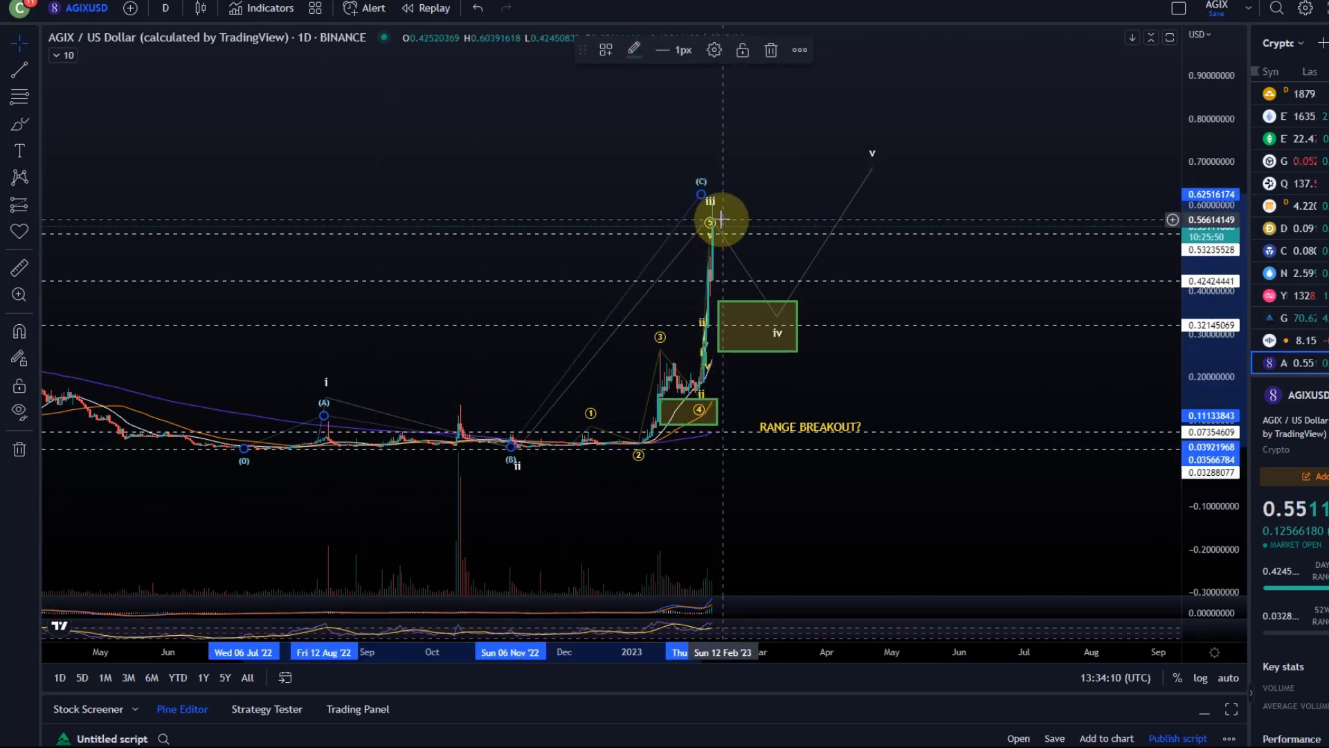
{"action": "left_click_drag", "start_coordinate": [714, 222], "coordinate": [717, 194]}
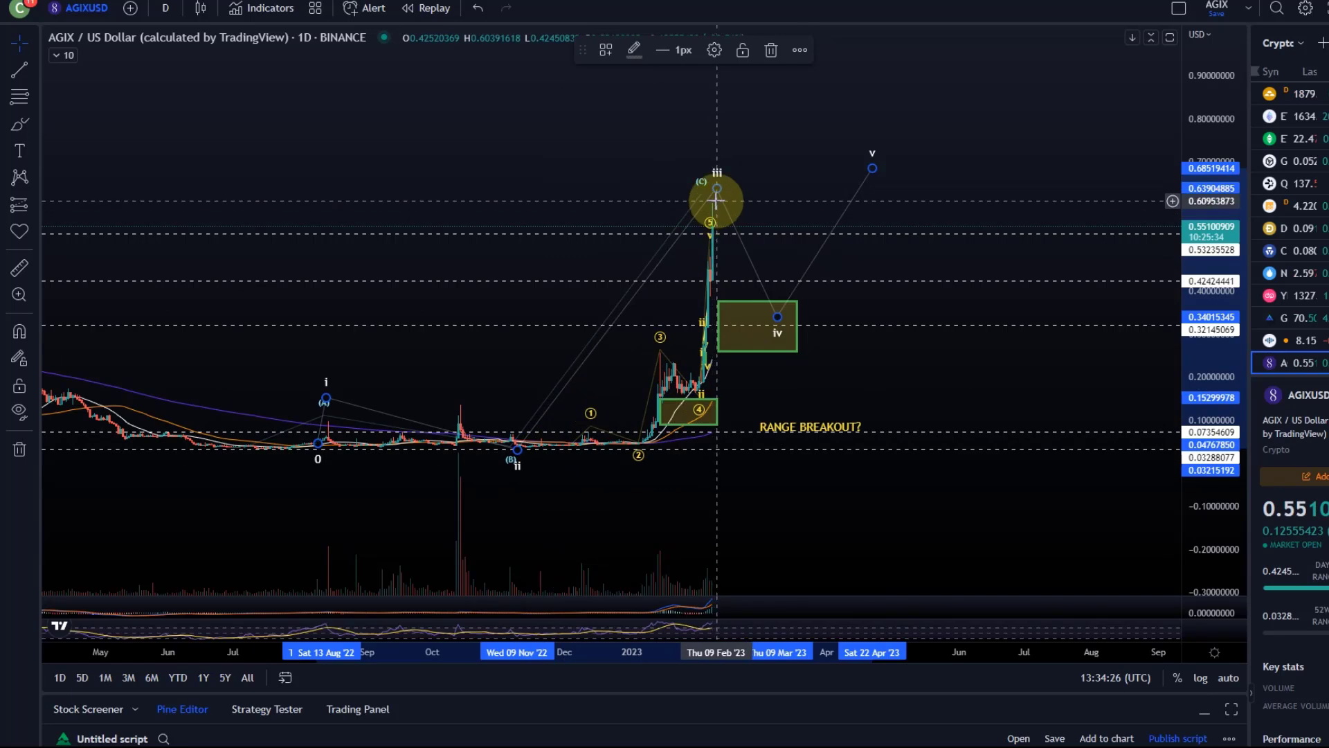
{"action": "mouse_move", "coordinate": [758, 175]}
{"action": "left_mouse_down"}
{"action": "mouse_move", "coordinate": [822, 270]}
{"action": "mouse_move", "coordinate": [683, 261]}
{"action": "mouse_move", "coordinate": [659, 237]}
{"action": "mouse_move", "coordinate": [638, 276]}
{"action": "mouse_move", "coordinate": [651, 261]}
{"action": "left_mouse_up"}
{"action": "scroll", "coordinate": [683, 261], "scroll_direction": "up", "scroll_amount": 2}
{"action": "scroll", "coordinate": [623, 250], "scroll_direction": "up", "scroll_amount": 3}
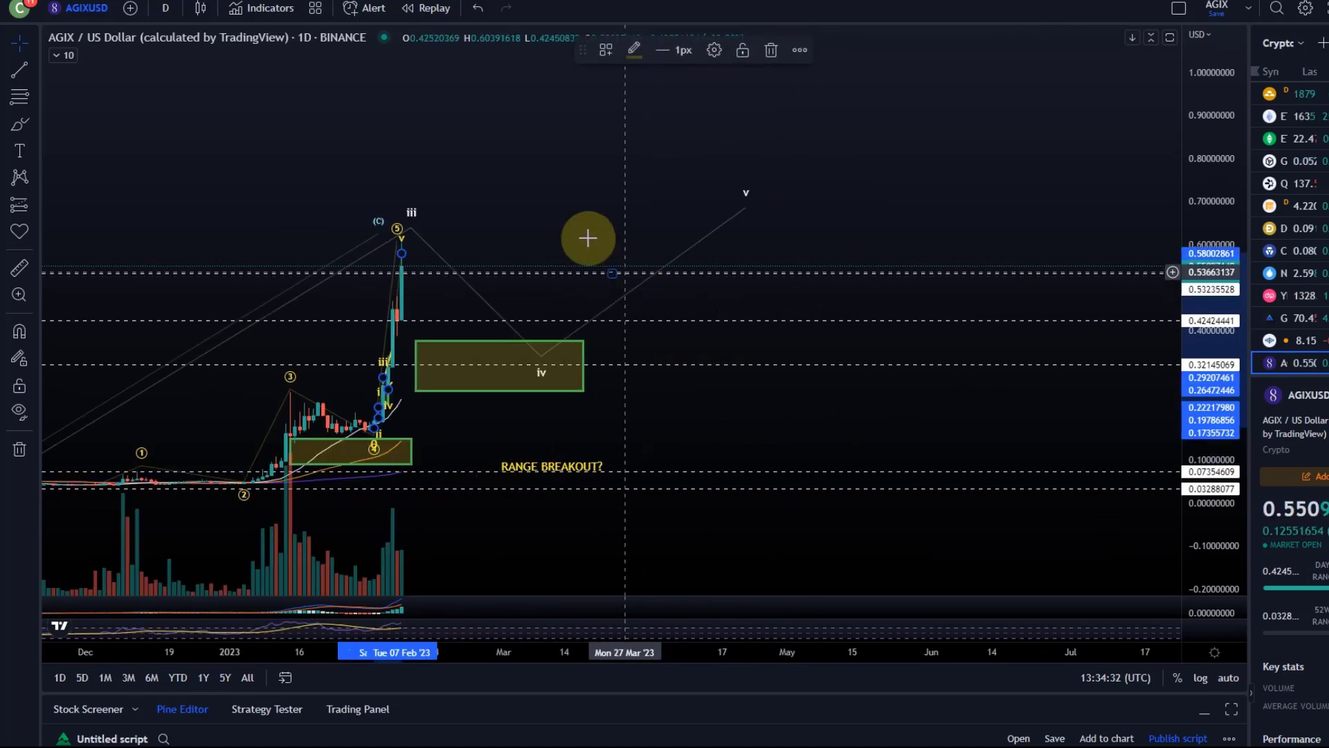
Raise the white wave iii point to about 0.68 and the projected wave iv point to about 0.403, above the large green box
{"action": "scroll", "coordinate": [547, 228], "scroll_direction": "down", "scroll_amount": 2}
{"action": "left_click", "coordinate": [625, 225]}
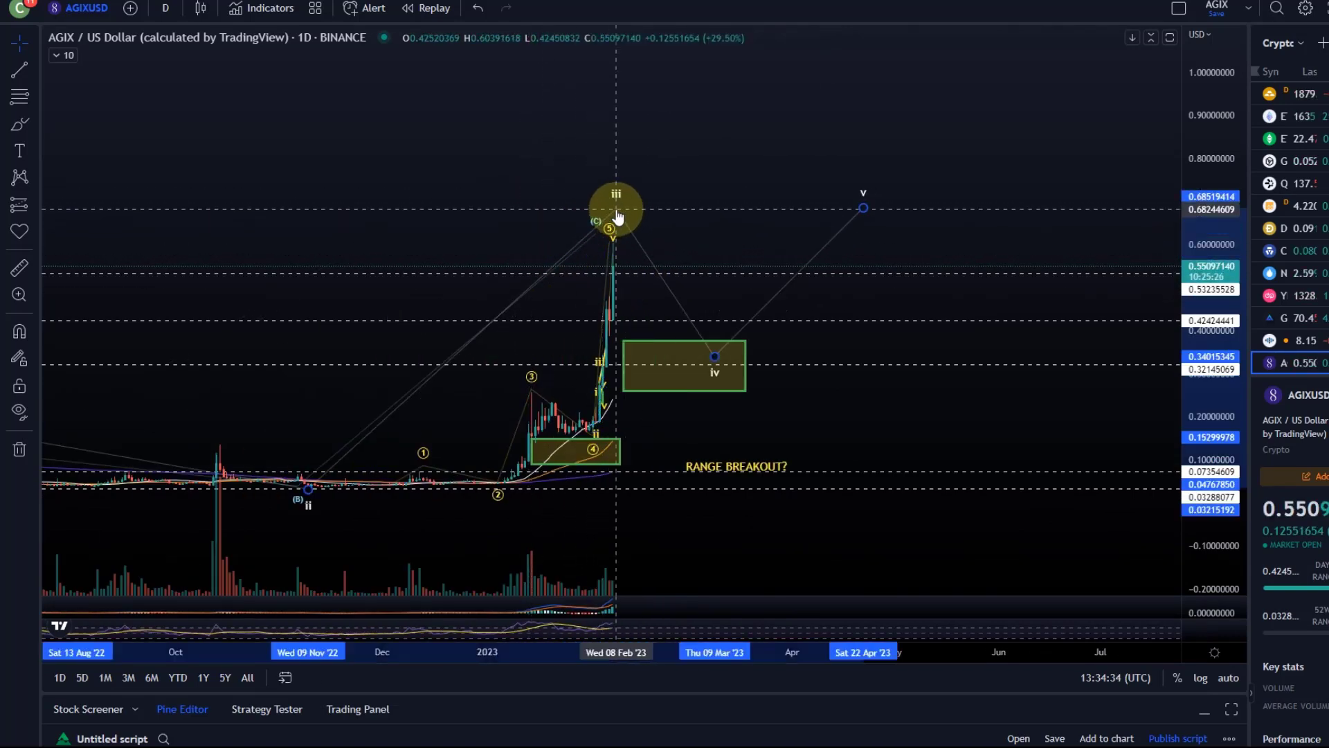
{"action": "left_click_drag", "start_coordinate": [715, 356], "coordinate": [702, 329]}
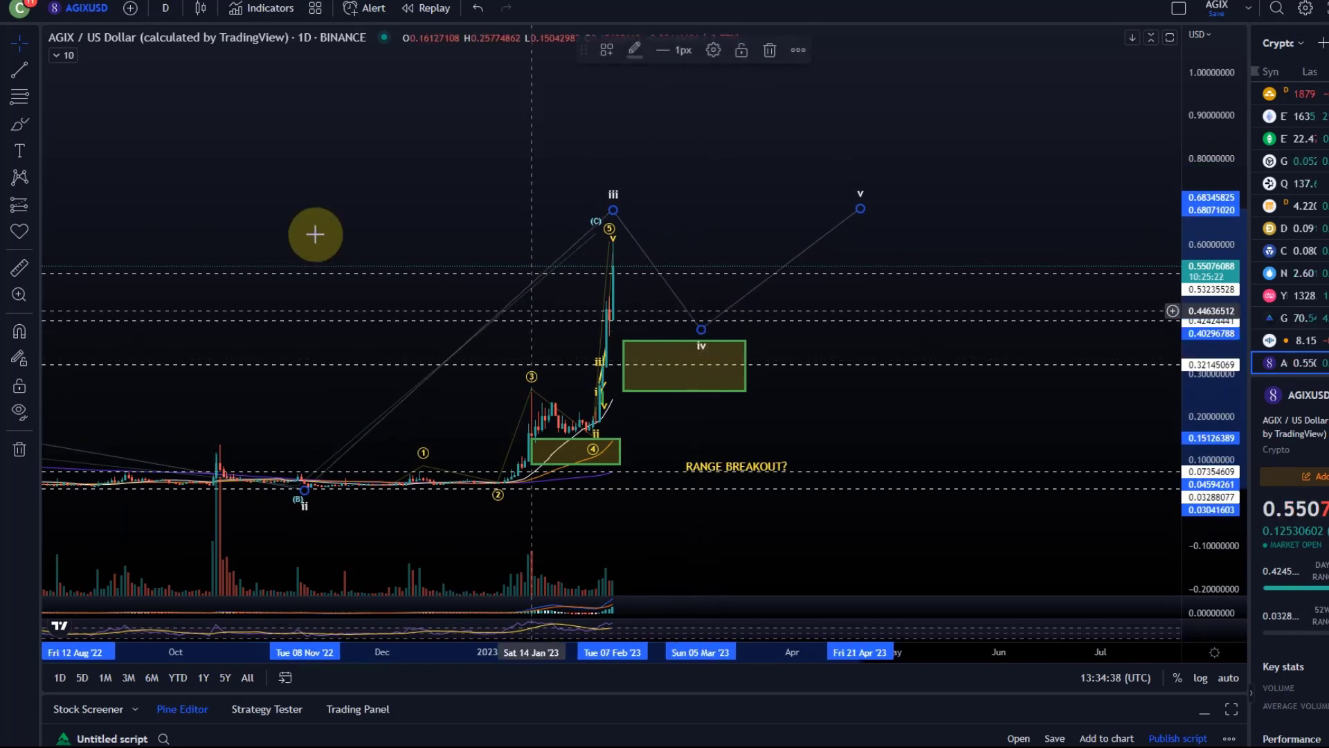
Draw a Fibonacci retracement from the November 2022 wave ii low at about 0.0343 up to the February 2023 high at about 0.6027
{"action": "left_click", "coordinate": [20, 98]}
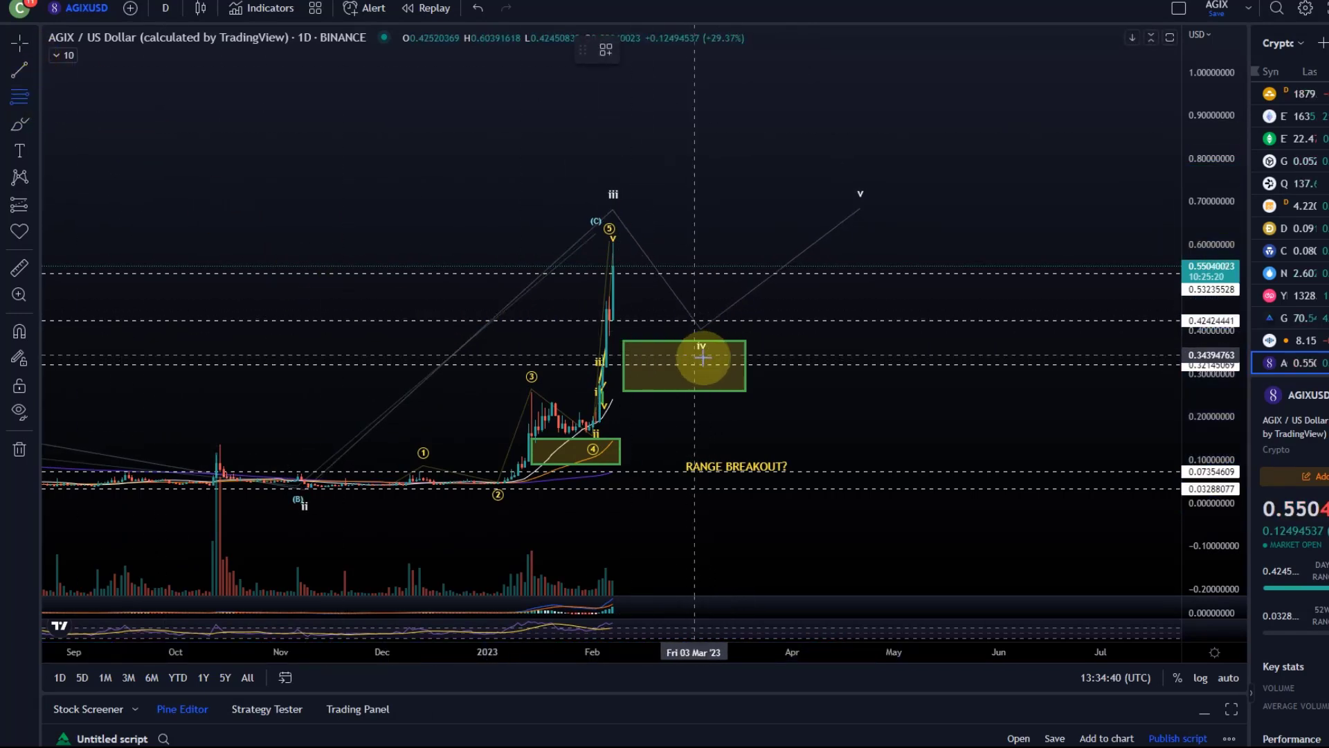
{"action": "left_click_drag", "start_coordinate": [1216, 504], "coordinate": [1211, 395]}
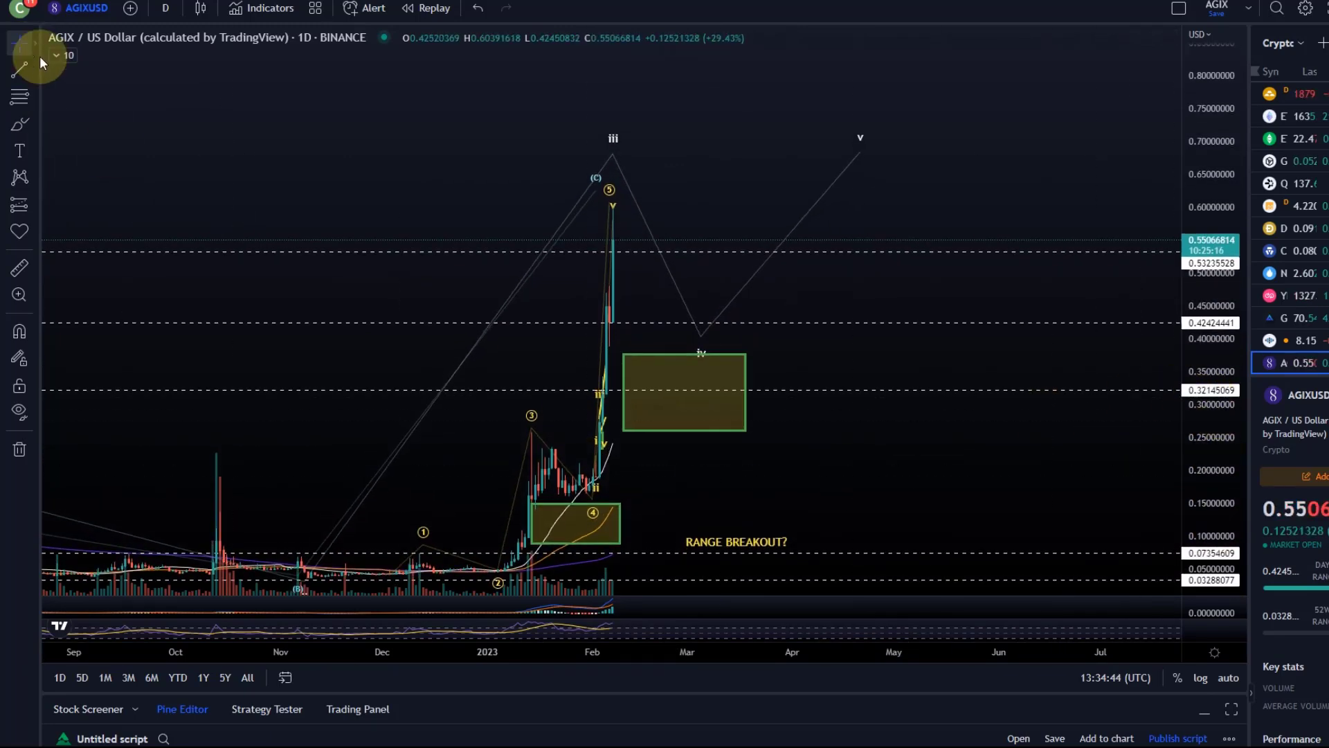
{"action": "left_click_drag", "start_coordinate": [365, 341], "coordinate": [519, 279]}
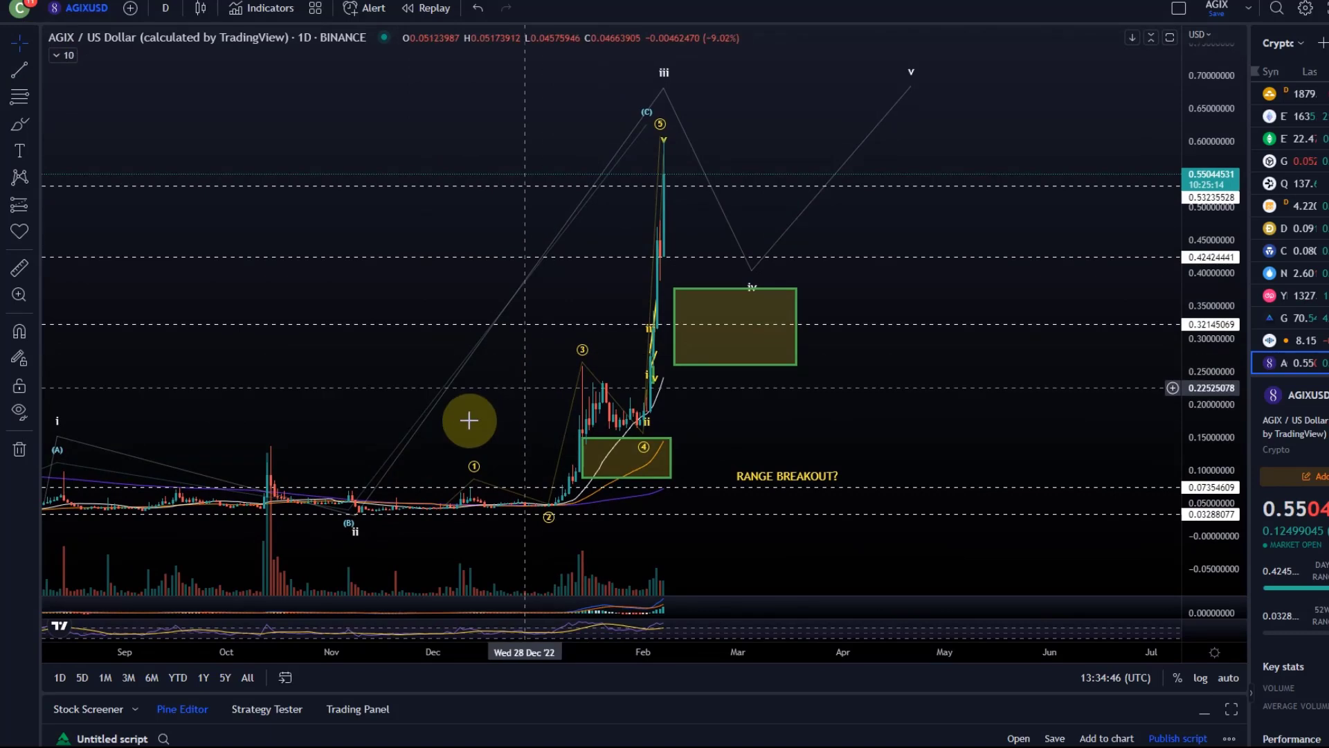
{"action": "left_click", "coordinate": [396, 516]}
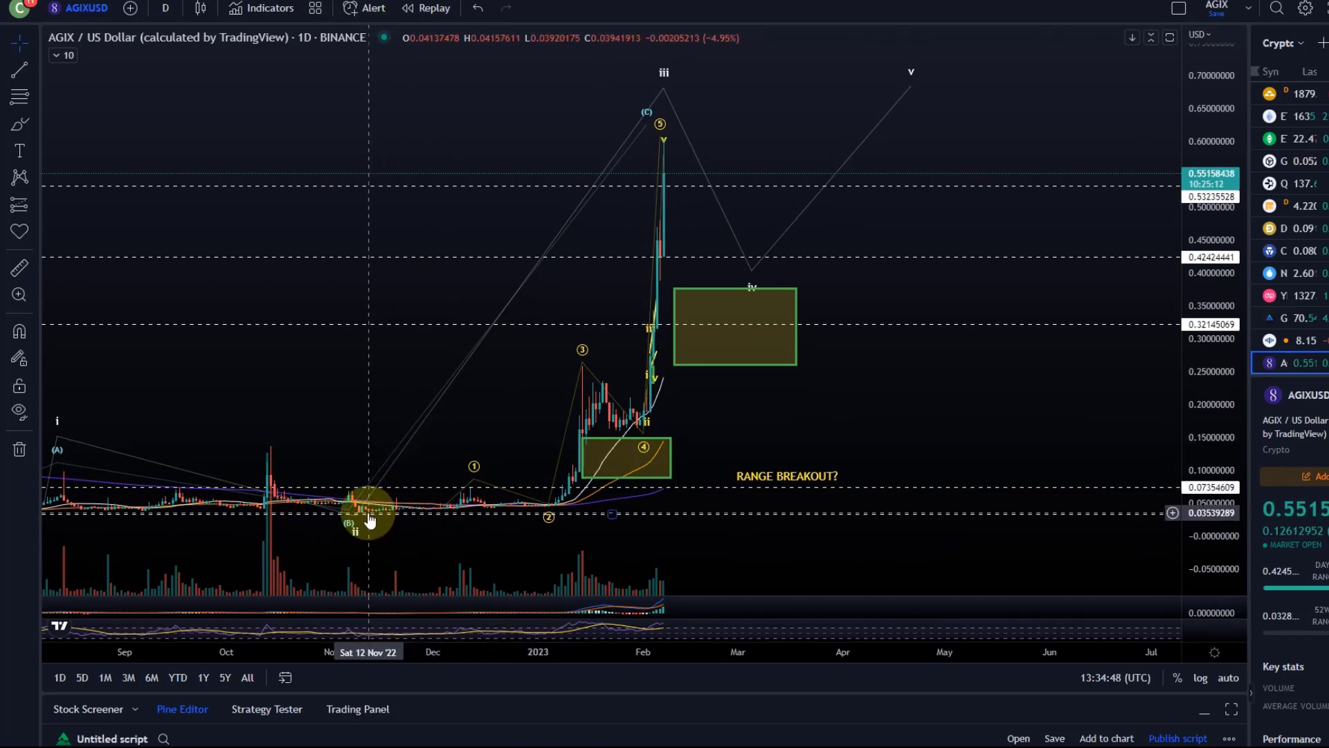
{"action": "left_click", "coordinate": [21, 97]}
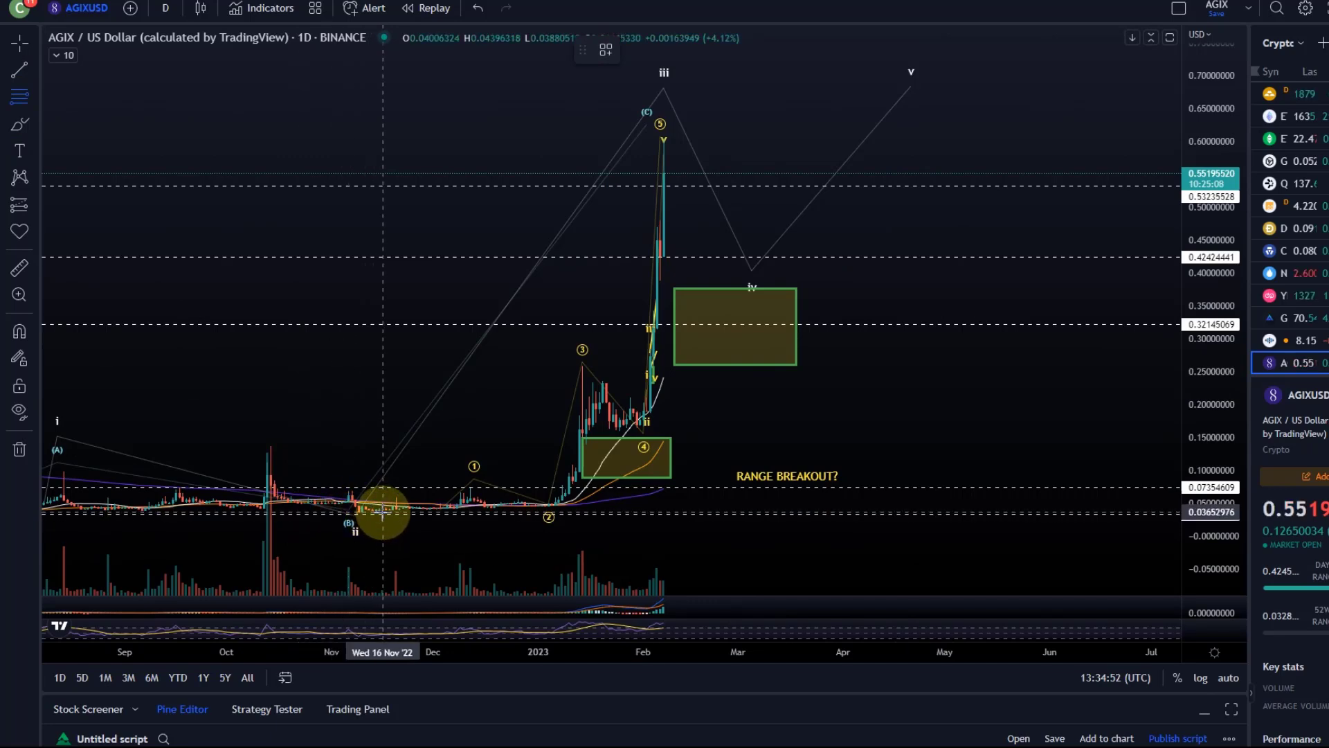
{"action": "left_click_drag", "start_coordinate": [375, 514], "coordinate": [958, 139]}
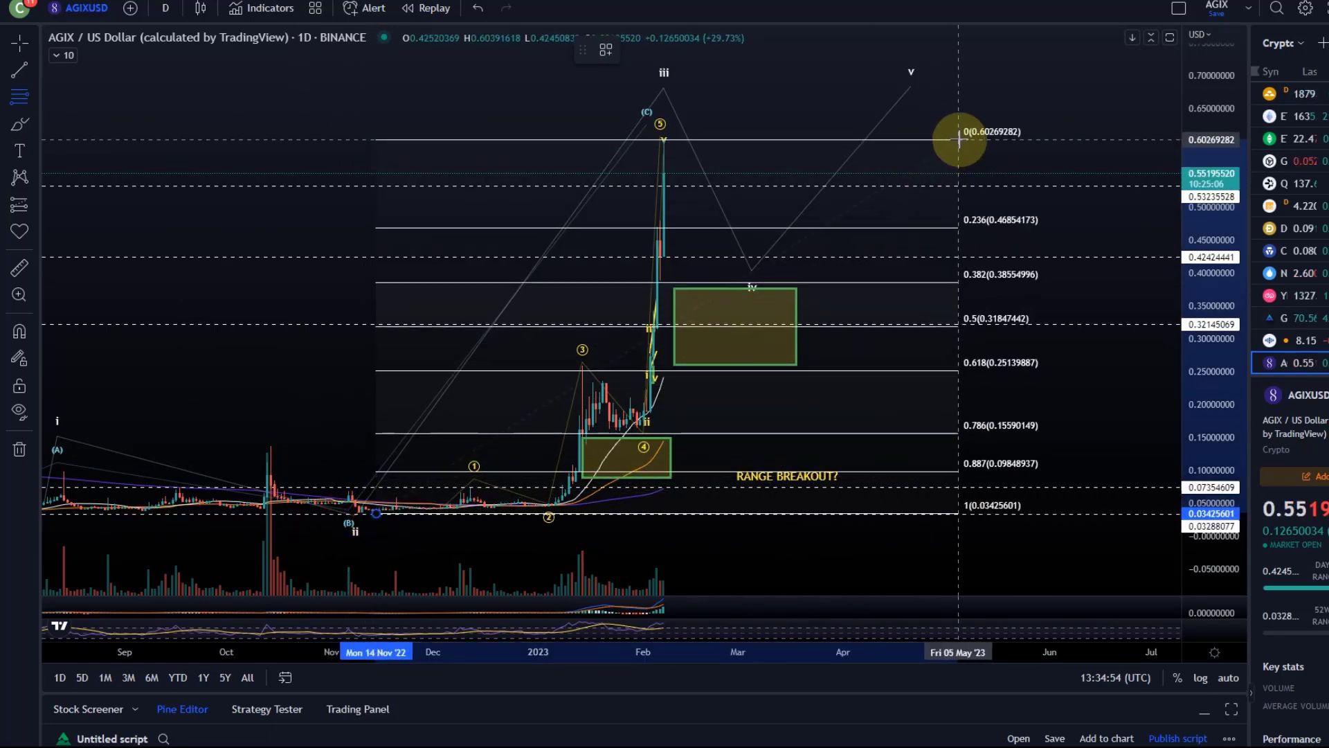
Fit the large green box between the 0.382 and 0.618 retracement levels and lower the white wave iv point into it at about 0.354
{"action": "left_click", "coordinate": [798, 355]}
{"action": "left_click_drag", "start_coordinate": [796, 320], "coordinate": [796, 300]}
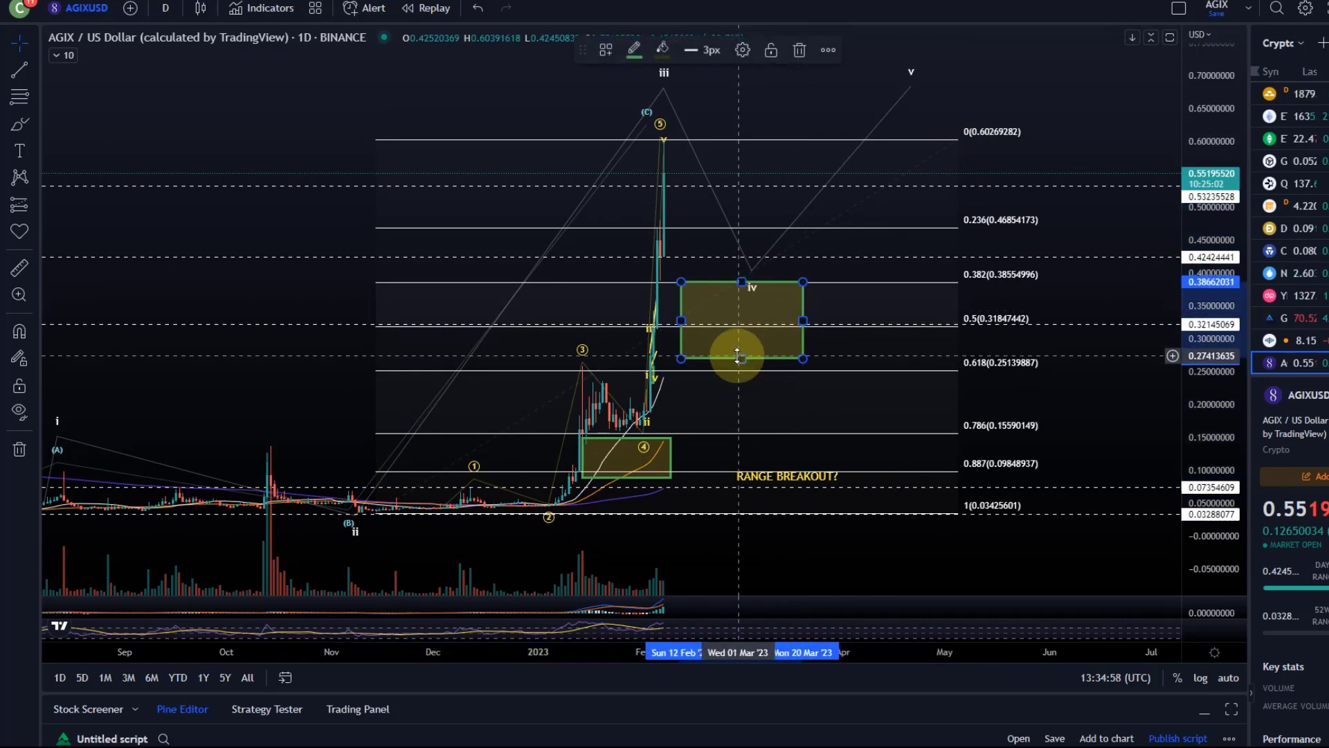
{"action": "left_click_drag", "start_coordinate": [738, 358], "coordinate": [745, 367]}
{"action": "left_click_drag", "start_coordinate": [751, 277], "coordinate": [741, 304]}
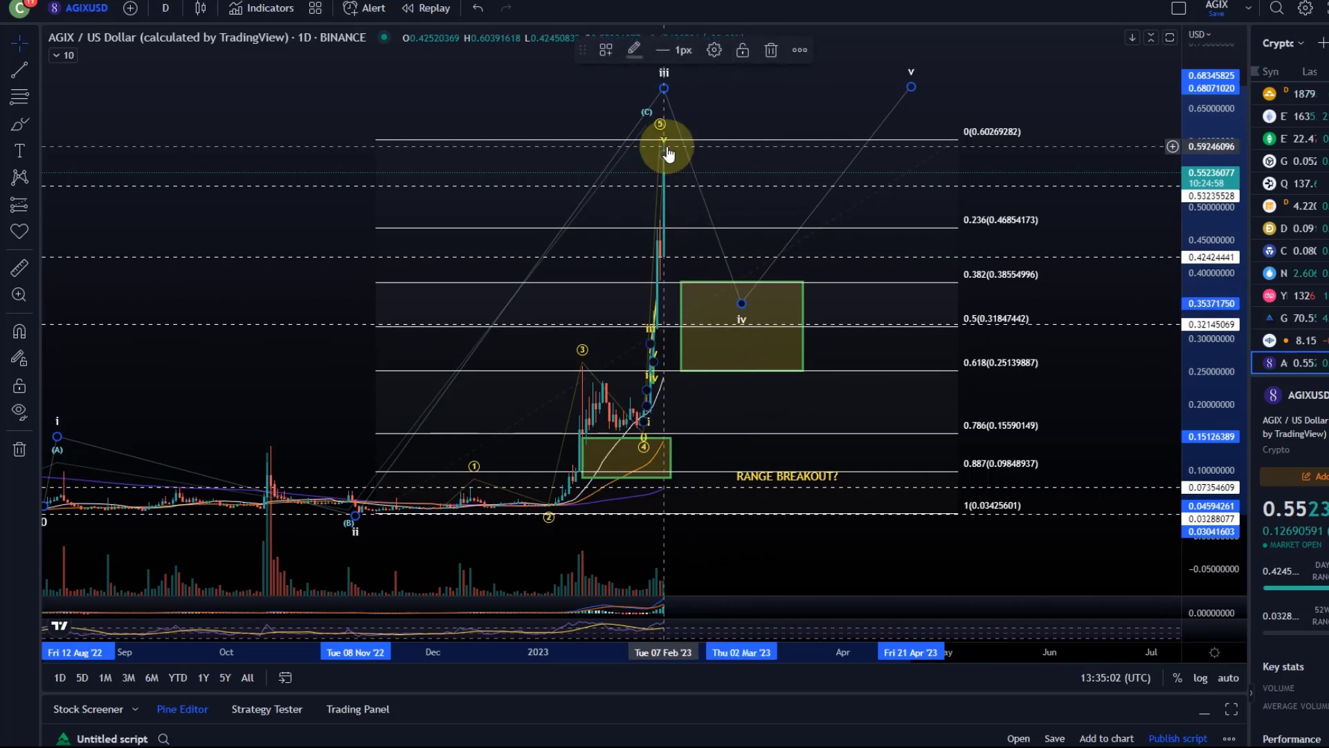
Measure the price move from about 0.101 at the mid-January 2023 breakout up to the February high at about 0.606
{"action": "left_click", "coordinate": [20, 268]}
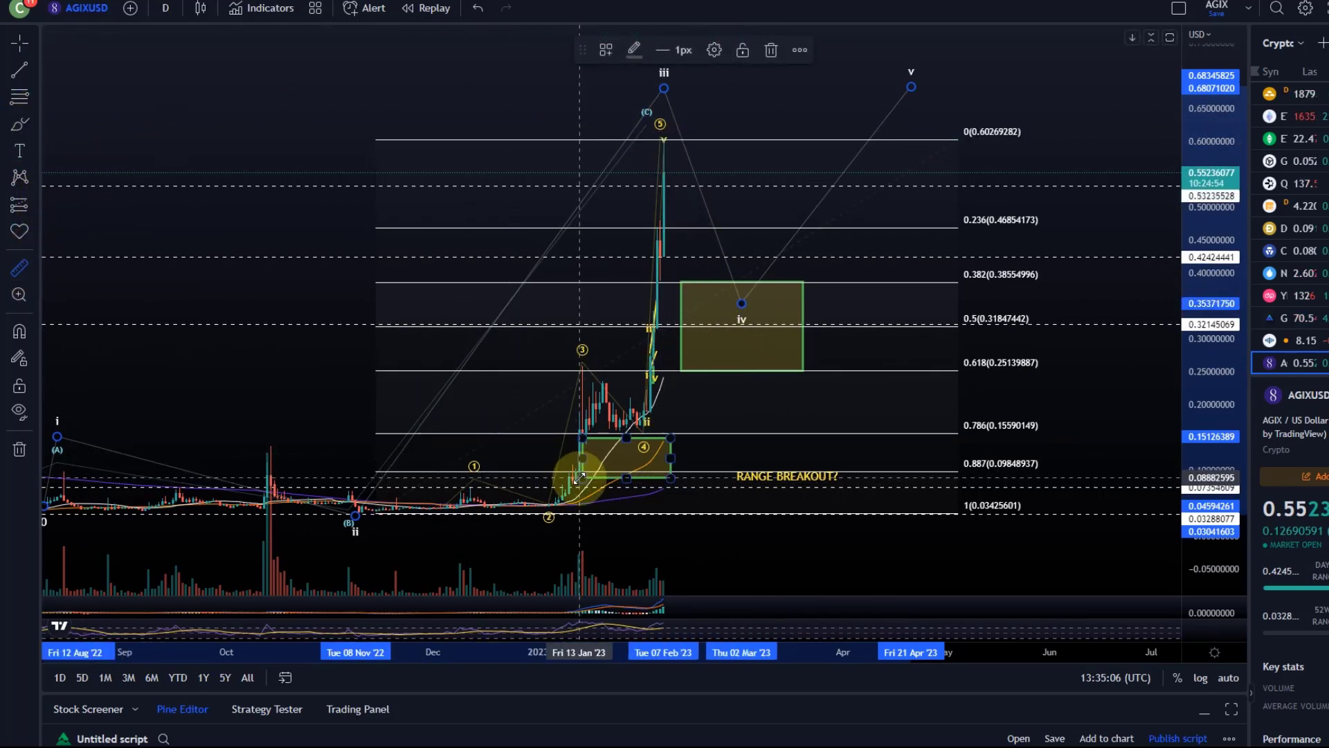
{"action": "left_click_drag", "start_coordinate": [574, 468], "coordinate": [649, 135]}
{"action": "left_click", "coordinate": [651, 136]}
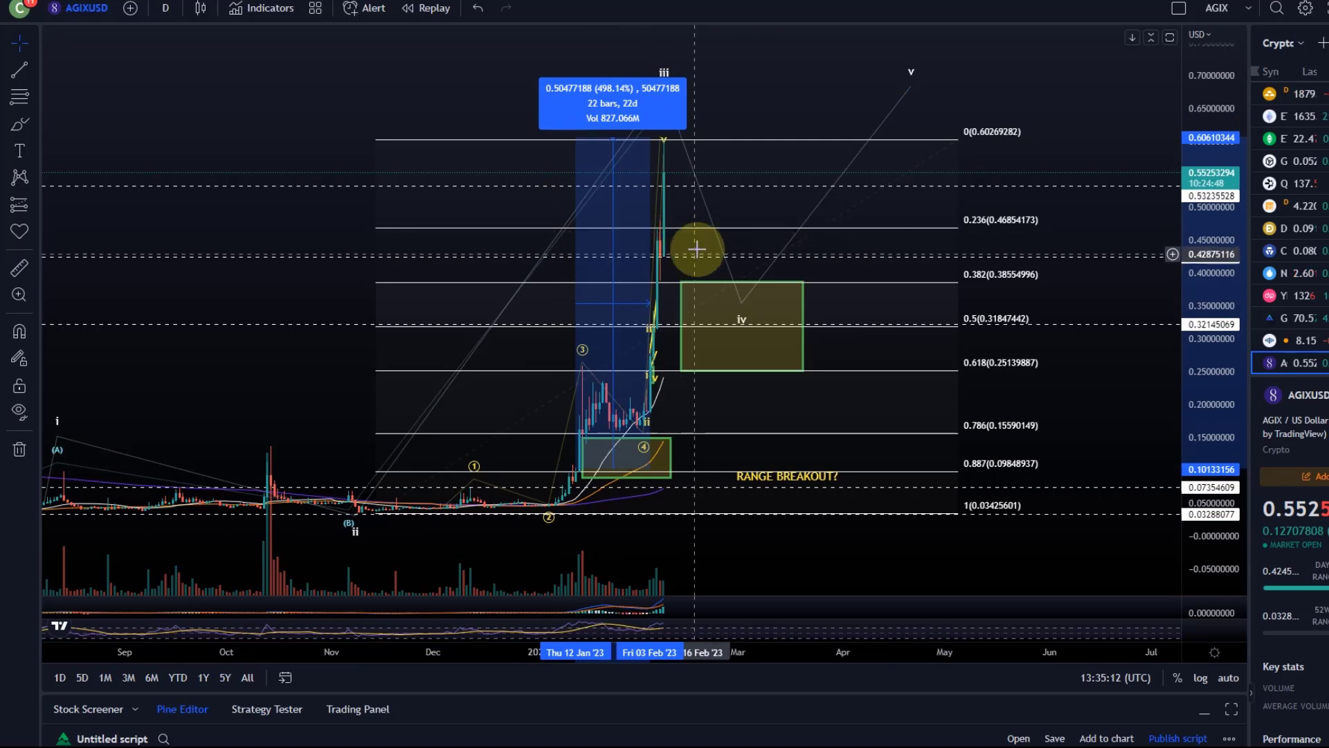
{"action": "left_click", "coordinate": [726, 235]}
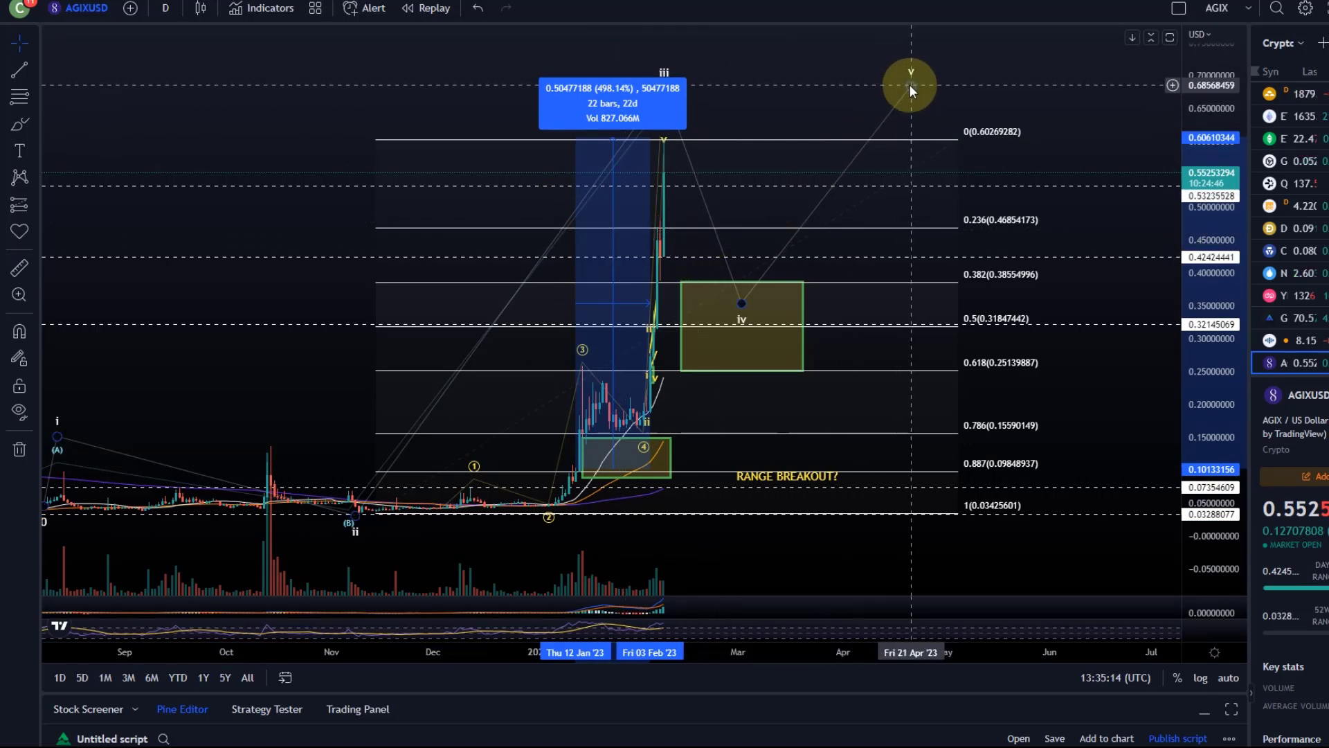
Resize the large green box to span the 0.236 to 0.5 retracement levels and raise the white wave iv point to the 0.382 level
{"action": "left_click", "coordinate": [779, 331]}
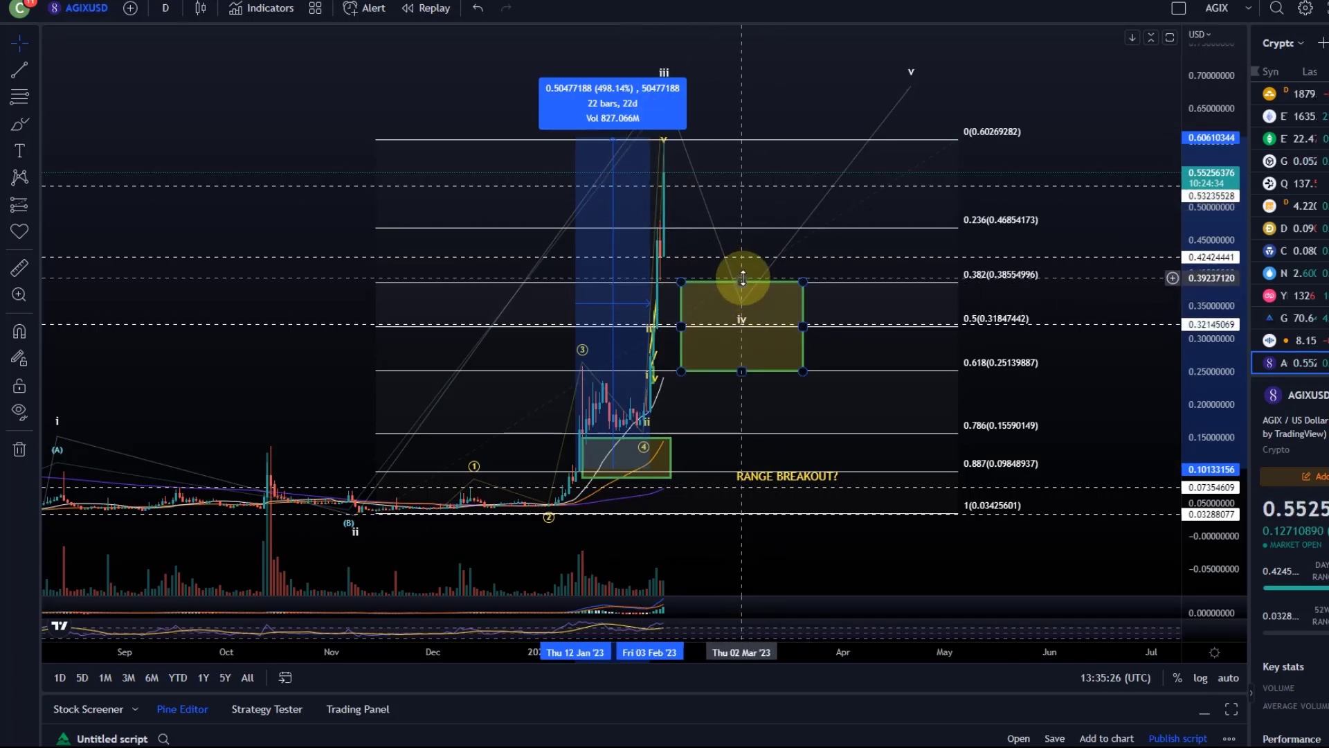
{"action": "left_click_drag", "start_coordinate": [743, 278], "coordinate": [753, 236]}
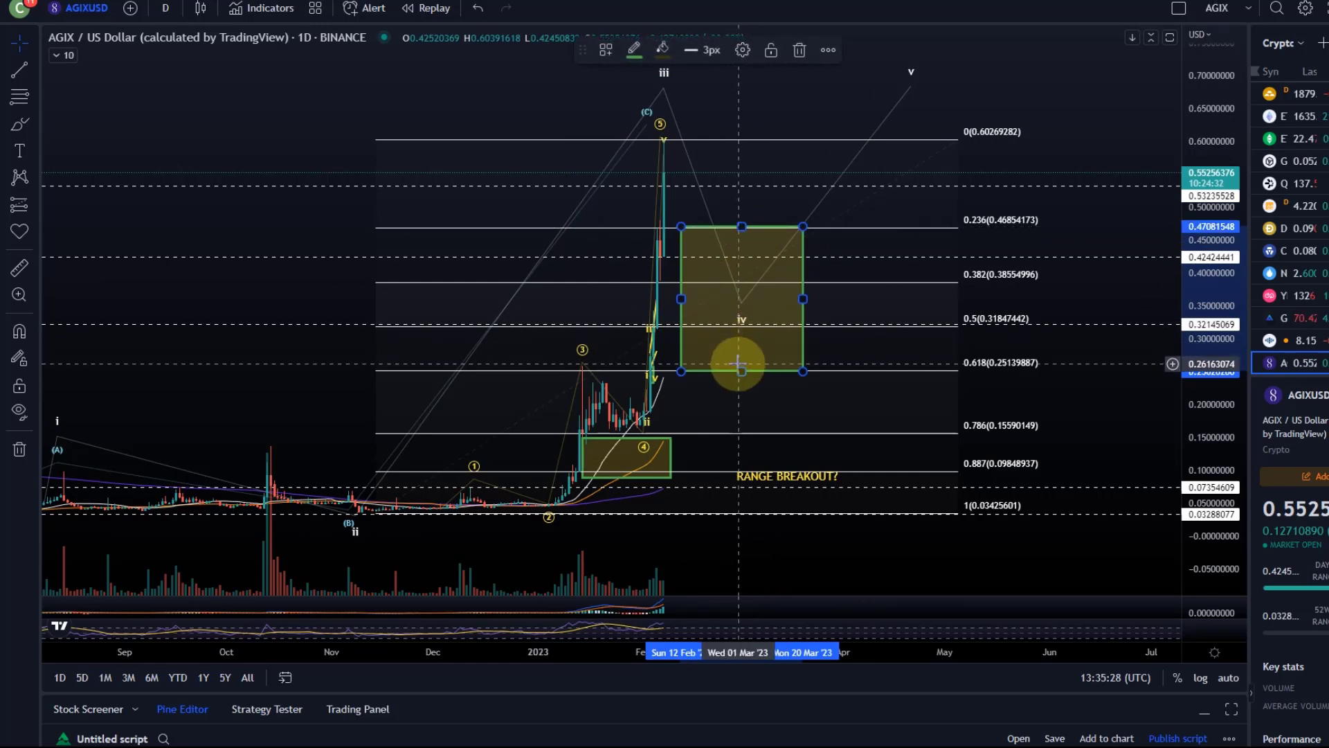
{"action": "left_click_drag", "start_coordinate": [742, 370], "coordinate": [742, 331]}
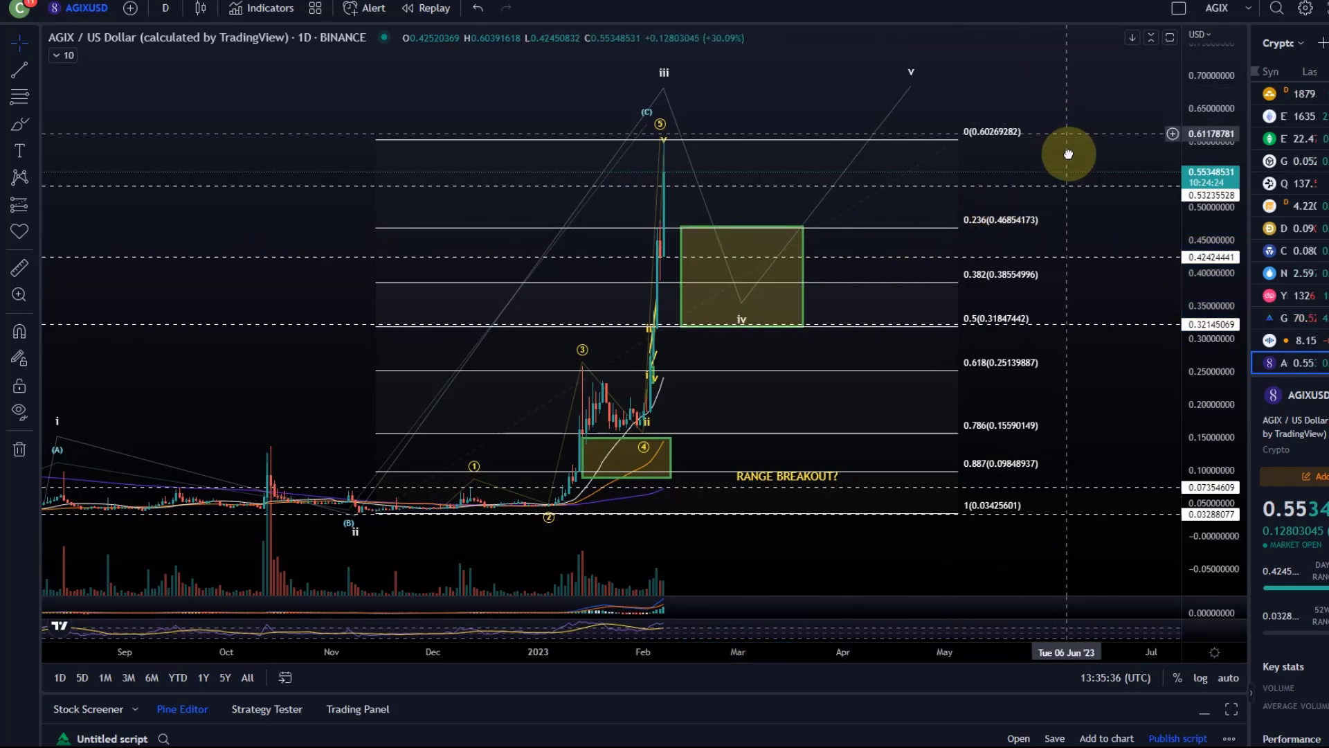
{"action": "left_click_drag", "start_coordinate": [1062, 155], "coordinate": [771, 252]}
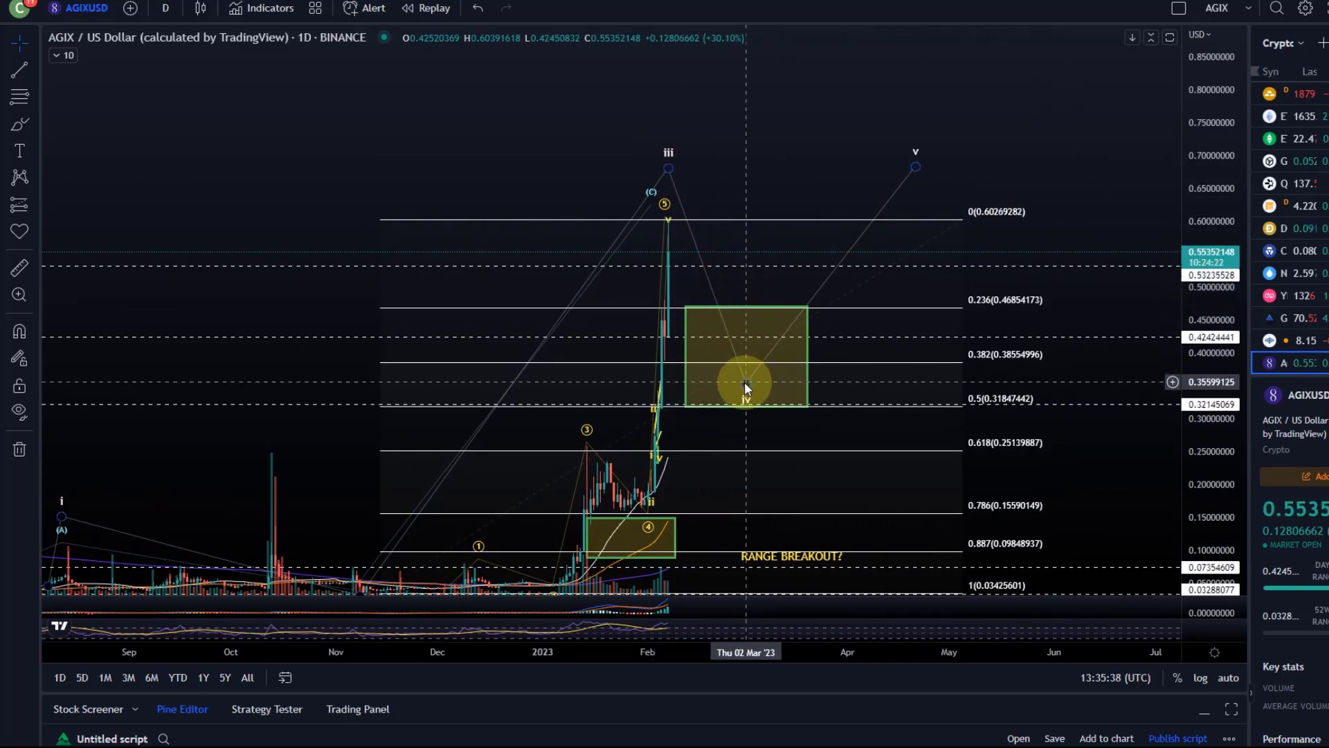
{"action": "left_click", "coordinate": [743, 356]}
{"action": "left_click", "coordinate": [563, 208]}
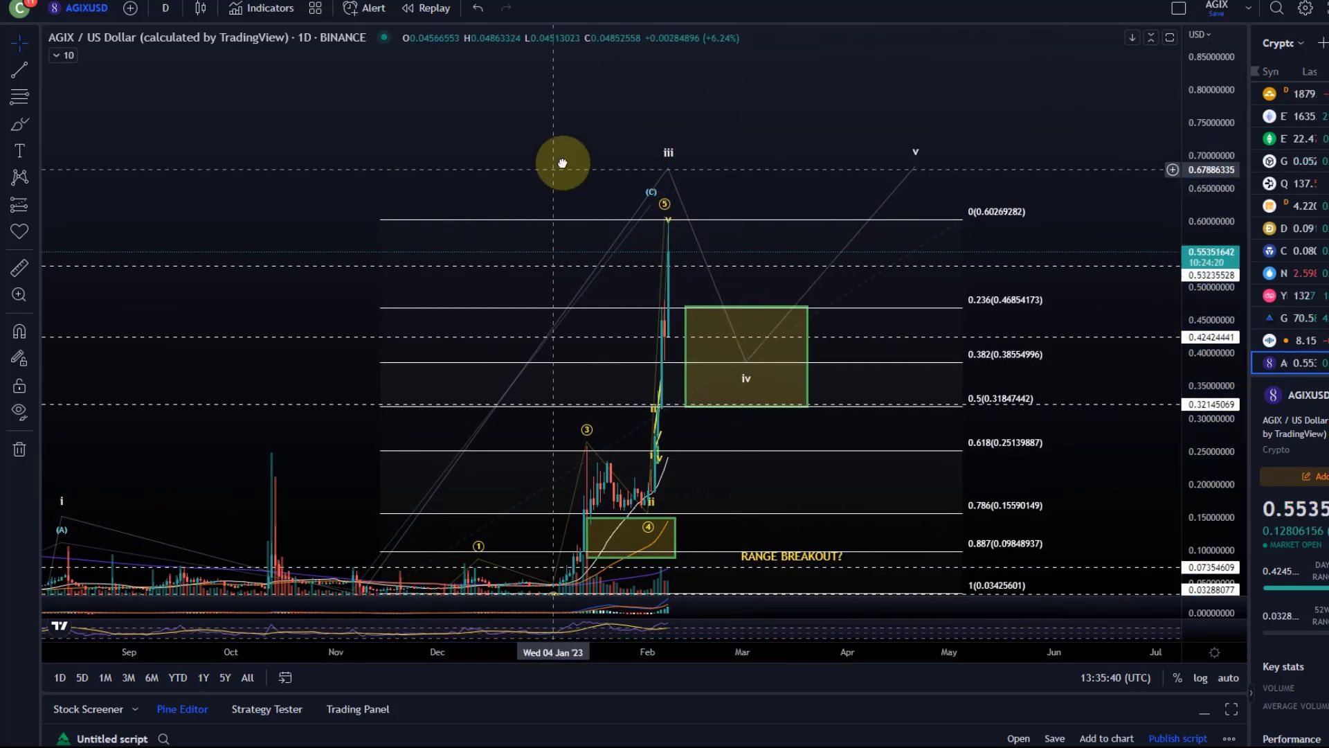
Switch the price scale to logarithmic with the full price history since 2021 in view
{"action": "left_click_drag", "start_coordinate": [607, 208], "coordinate": [676, 126]}
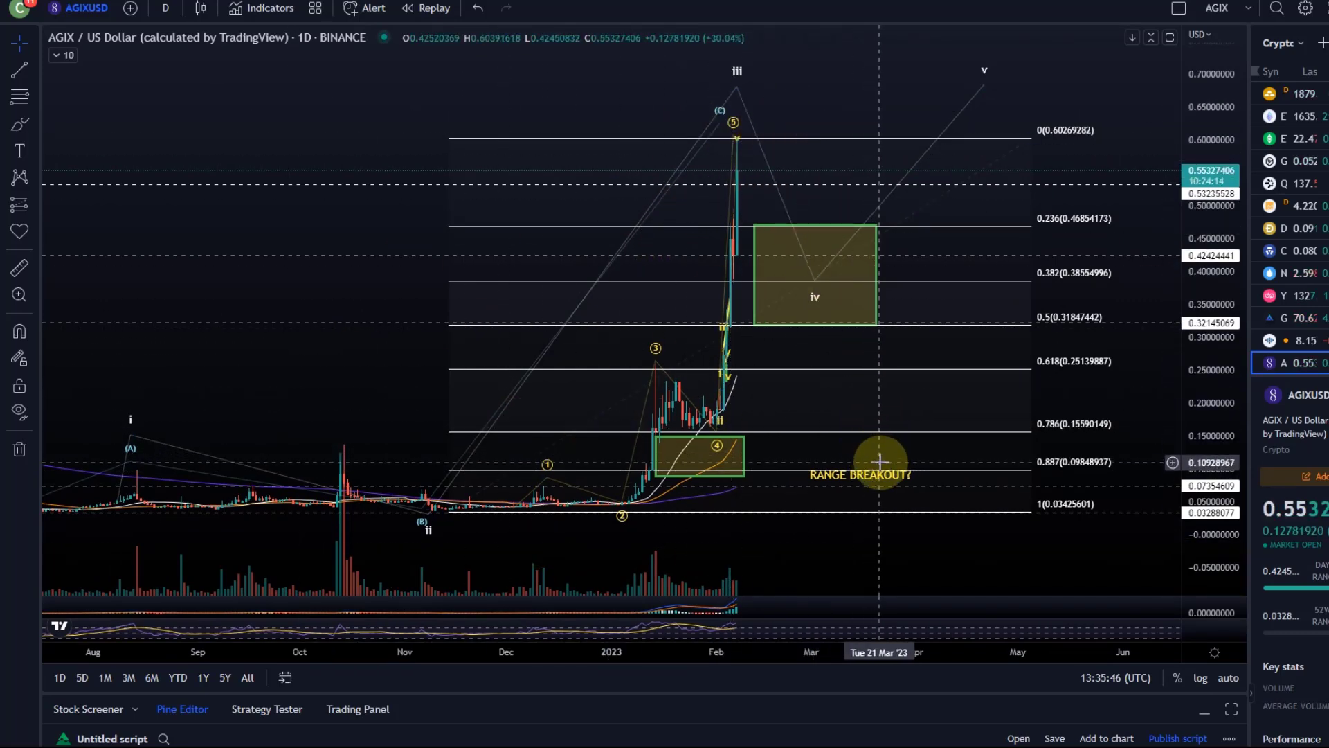
{"action": "scroll", "coordinate": [888, 462], "scroll_direction": "down", "scroll_amount": 5}
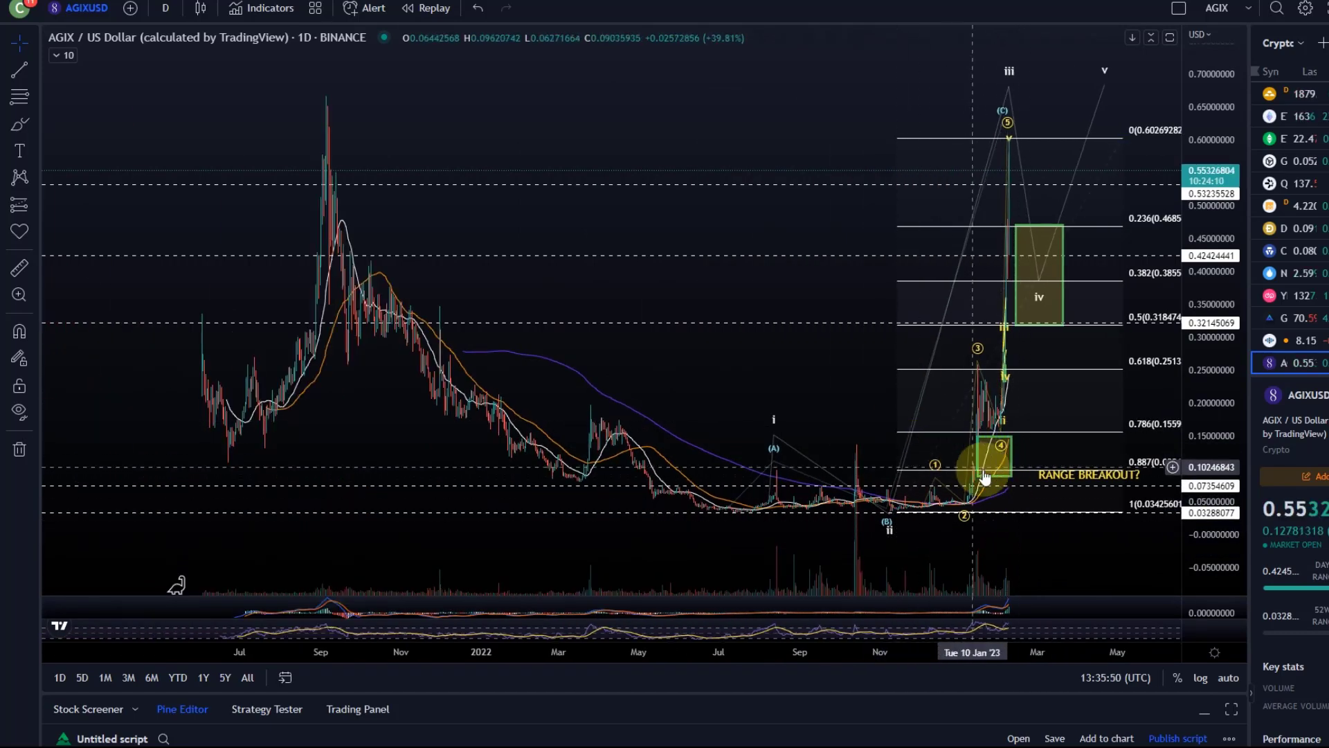
{"action": "left_click", "coordinate": [1201, 678]}
{"action": "scroll", "coordinate": [1047, 474], "scroll_direction": "down", "scroll_amount": 3}
{"action": "left_click_drag", "start_coordinate": [1039, 350], "coordinate": [822, 481]}
{"action": "left_click_drag", "start_coordinate": [1191, 429], "coordinate": [1191, 332]}
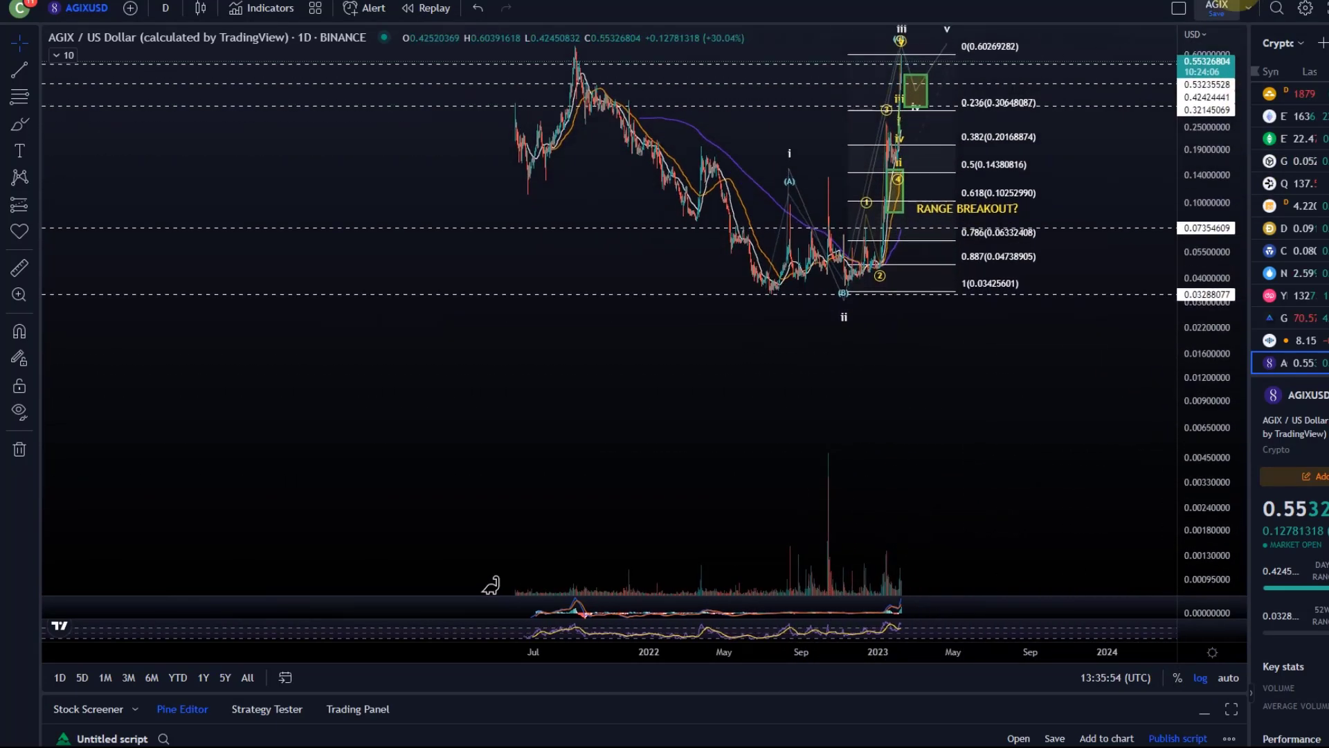
{"action": "left_click_drag", "start_coordinate": [929, 413], "coordinate": [801, 519]}
{"action": "left_click_drag", "start_coordinate": [825, 475], "coordinate": [777, 487]}
Brush a trial red path from the 2021 high via the 2022 low and 2023 peak into a 2024 decline, delete it and restore the linear scale
{"action": "left_click", "coordinate": [20, 124]}
{"action": "mouse_move", "coordinate": [396, 149]}
{"action": "left_mouse_down"}
{"action": "mouse_move", "coordinate": [630, 406]}
{"action": "mouse_move", "coordinate": [739, 160]}
{"action": "mouse_move", "coordinate": [765, 222]}
{"action": "mouse_move", "coordinate": [957, 448]}
{"action": "mouse_move", "coordinate": [983, 469]}
{"action": "mouse_move", "coordinate": [1037, 377]}
{"action": "mouse_move", "coordinate": [1141, 522]}
{"action": "left_mouse_up"}
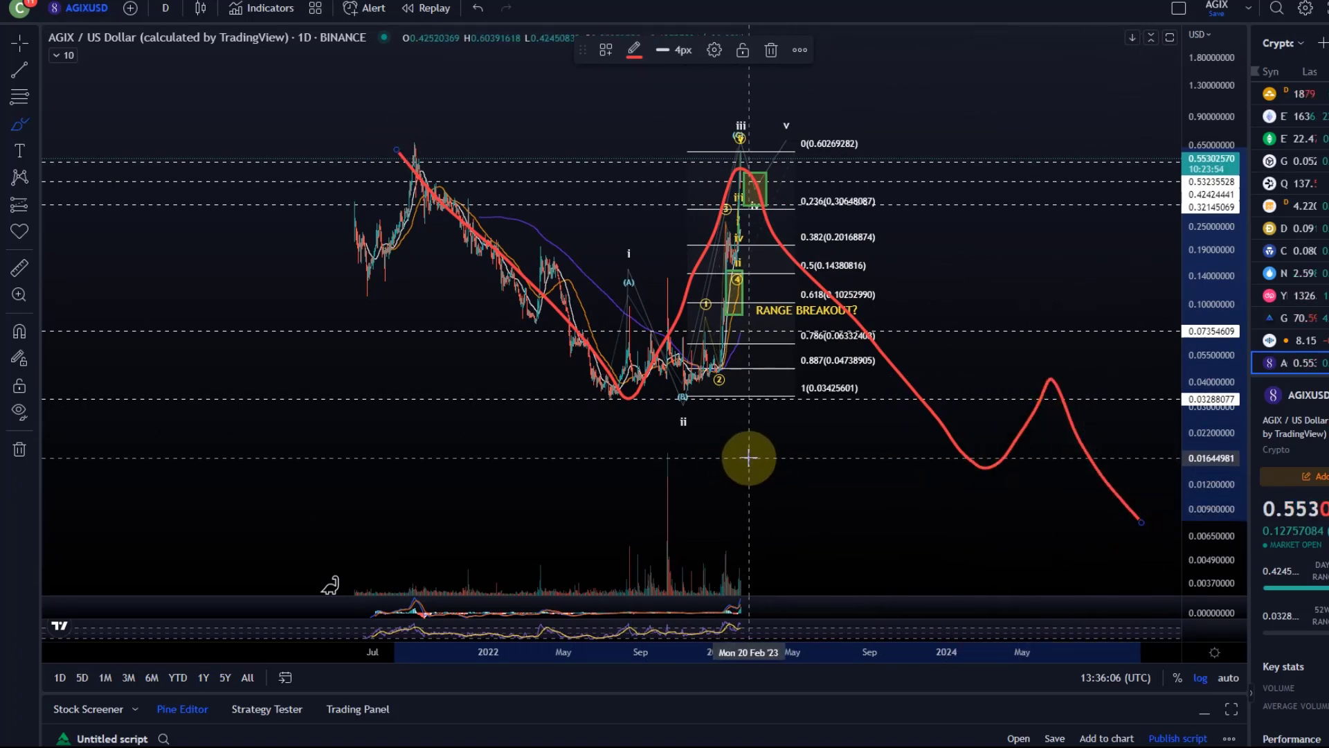
{"action": "key", "text": "Delete"}
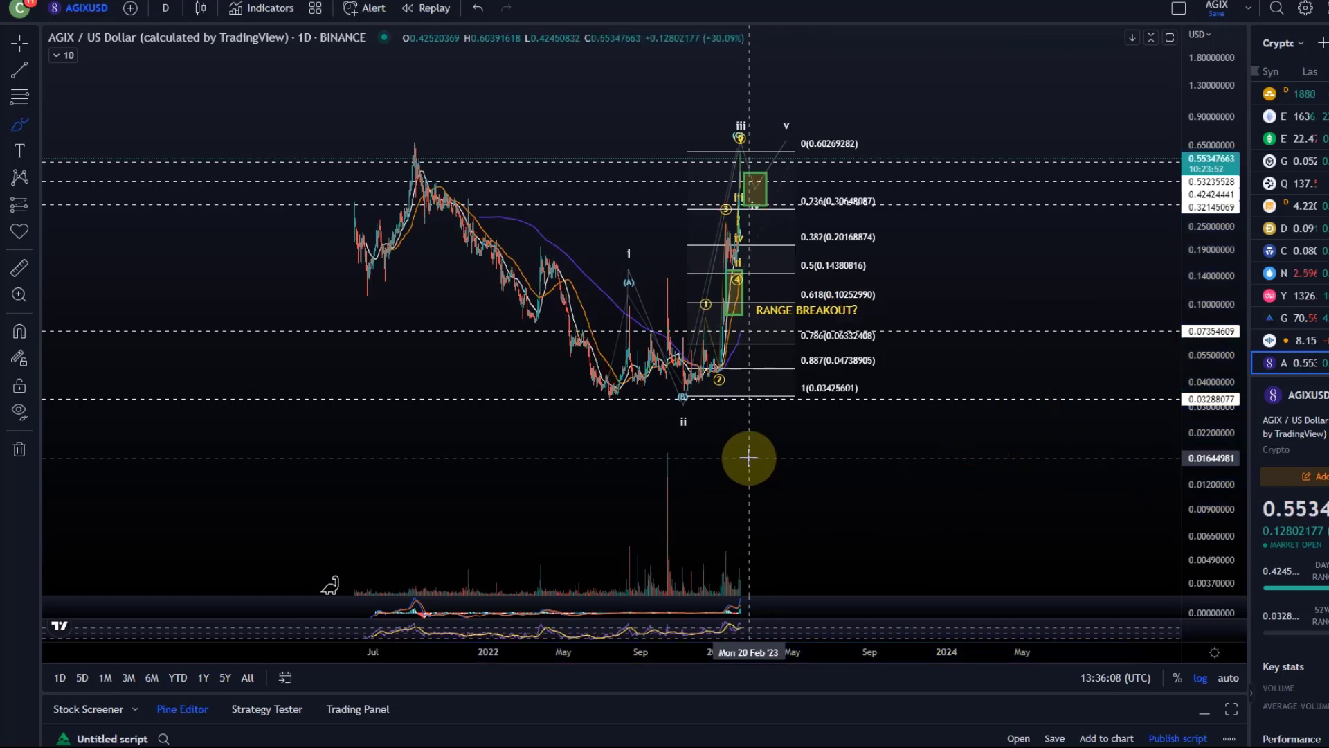
{"action": "left_click", "coordinate": [1201, 678]}
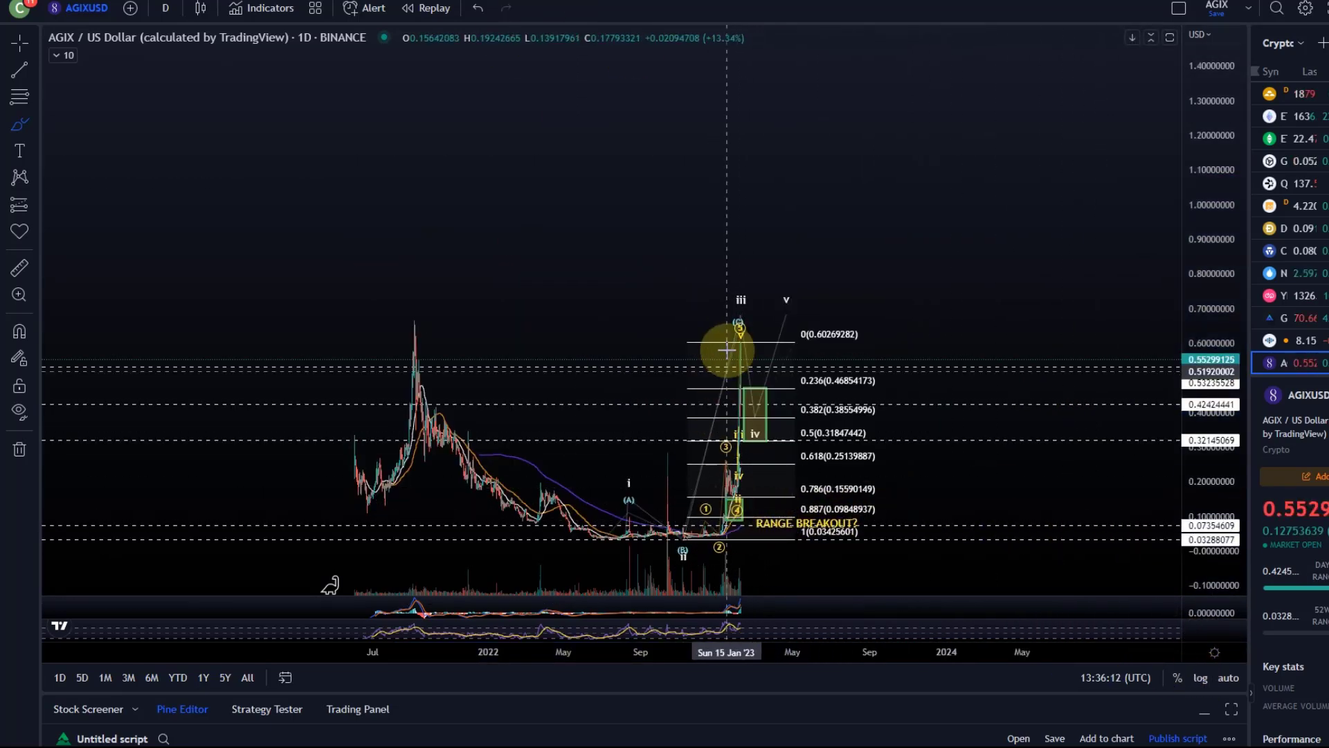
Switch the chart to the 1-hour timeframe and frame the rally from circled wave 4 to the February high
{"action": "left_click", "coordinate": [20, 43]}
{"action": "left_click_drag", "start_coordinate": [222, 223], "coordinate": [843, 184]}
{"action": "scroll", "coordinate": [685, 211], "scroll_direction": "up", "scroll_amount": 8}
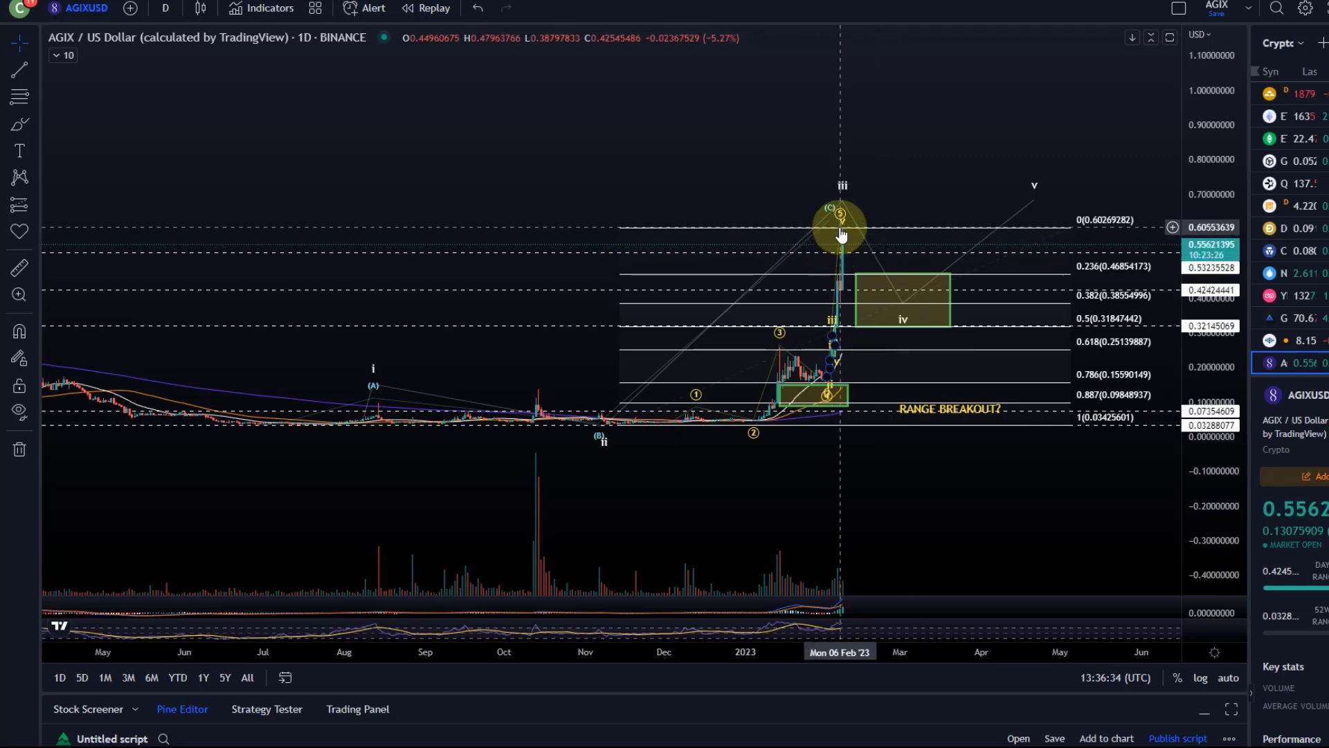
{"action": "scroll", "coordinate": [852, 208], "scroll_direction": "up", "scroll_amount": 3}
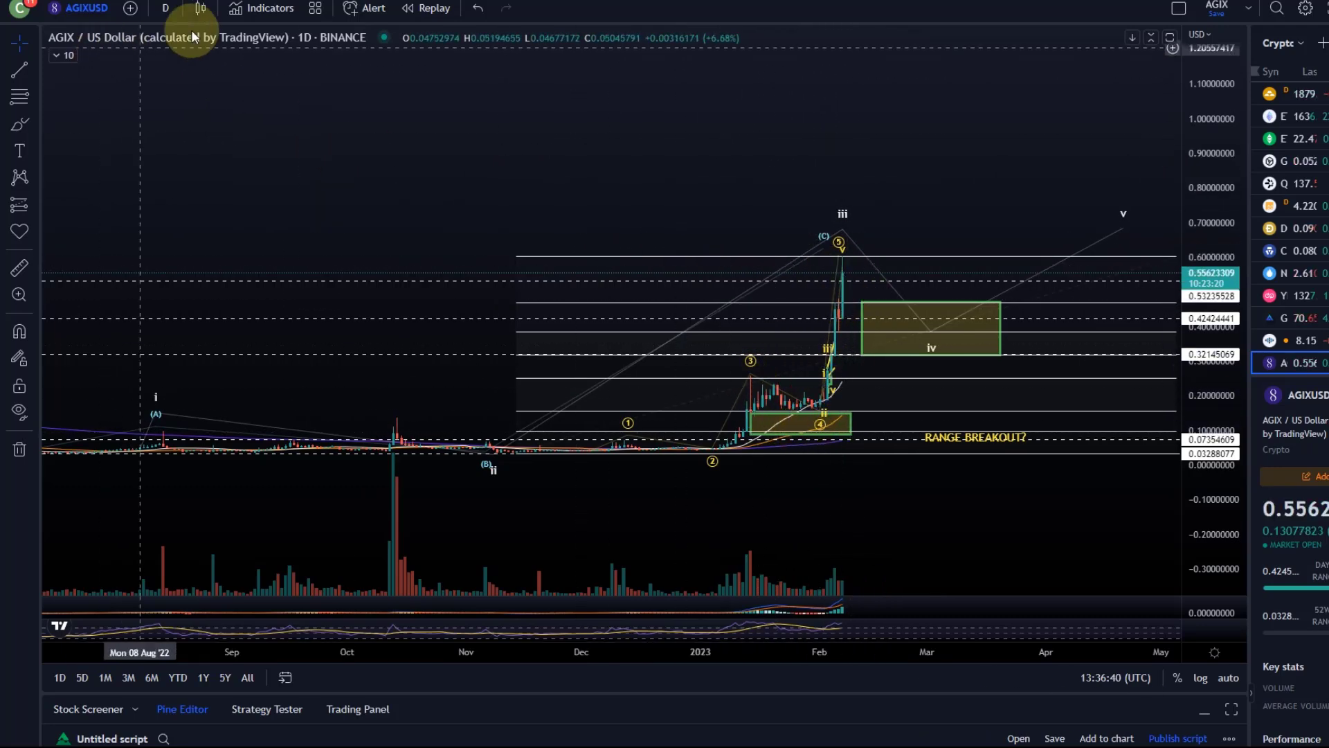
{"action": "left_click", "coordinate": [169, 10]}
{"action": "left_click", "coordinate": [186, 377]}
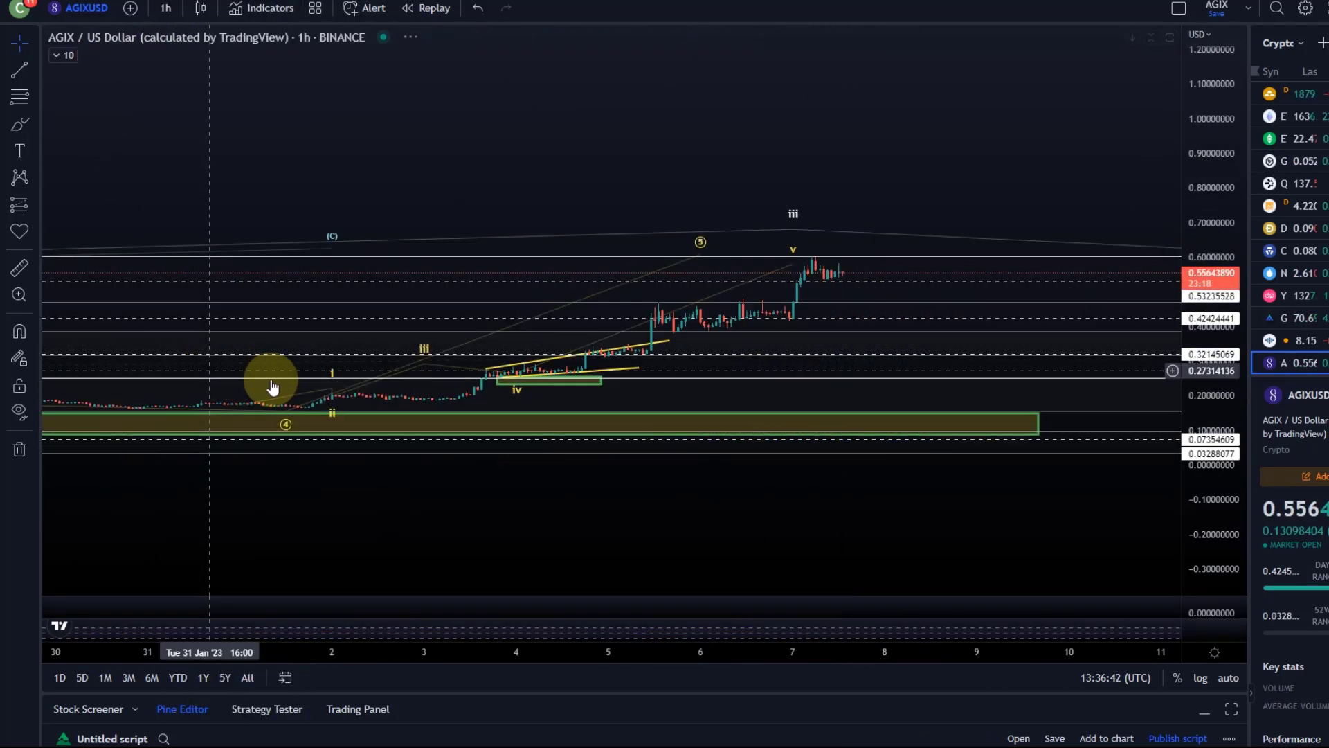
{"action": "left_click_drag", "start_coordinate": [612, 385], "coordinate": [1152, 231]}
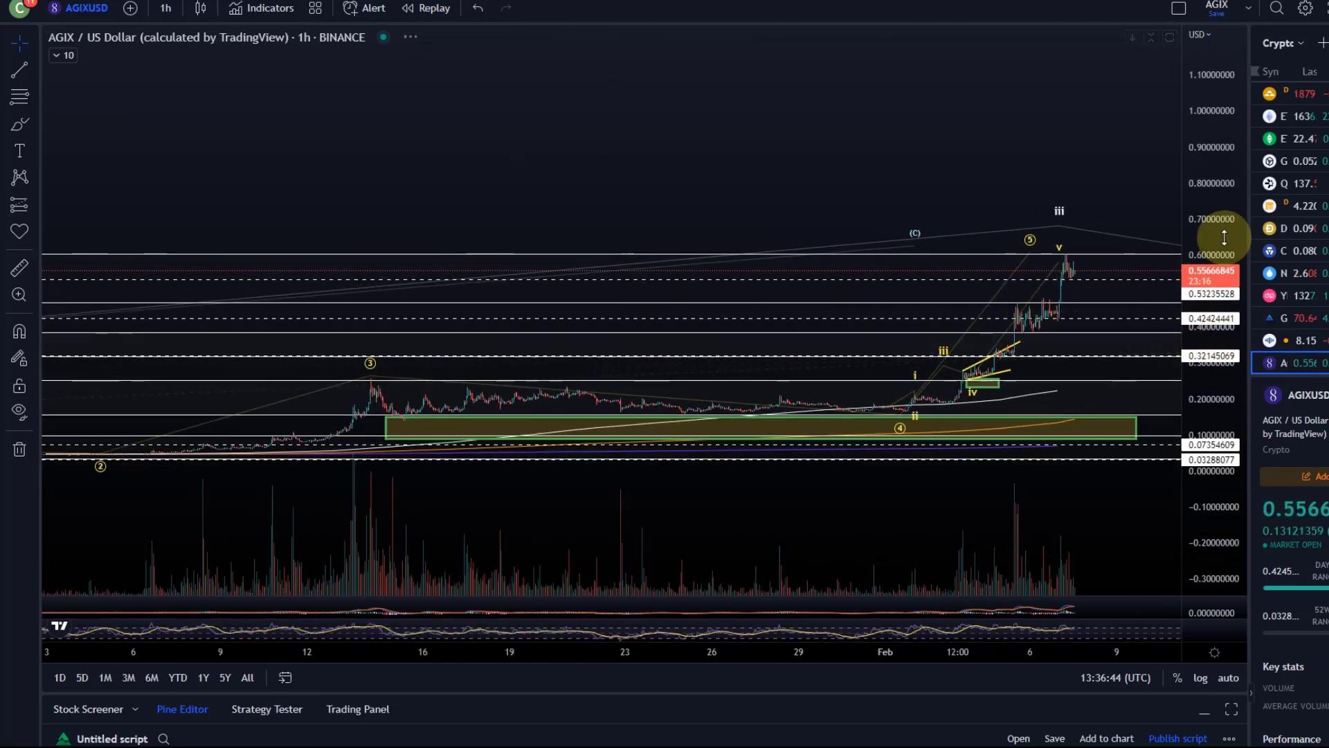
{"action": "left_click_drag", "start_coordinate": [840, 41], "coordinate": [534, 28]}
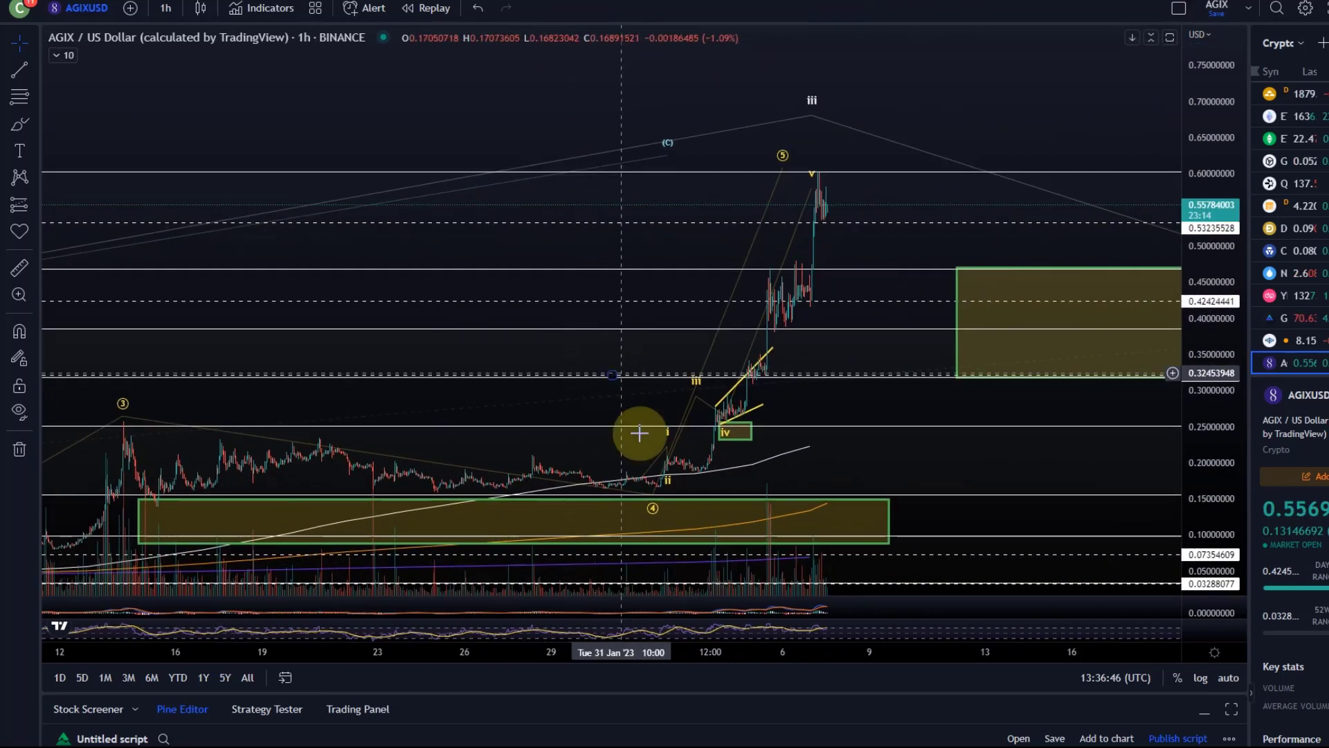
Move the yellow subwave ii point to about 0.188, and points iii and iv to about 0.290 and 0.259 around the small consolidation
{"action": "left_click", "coordinate": [688, 475]}
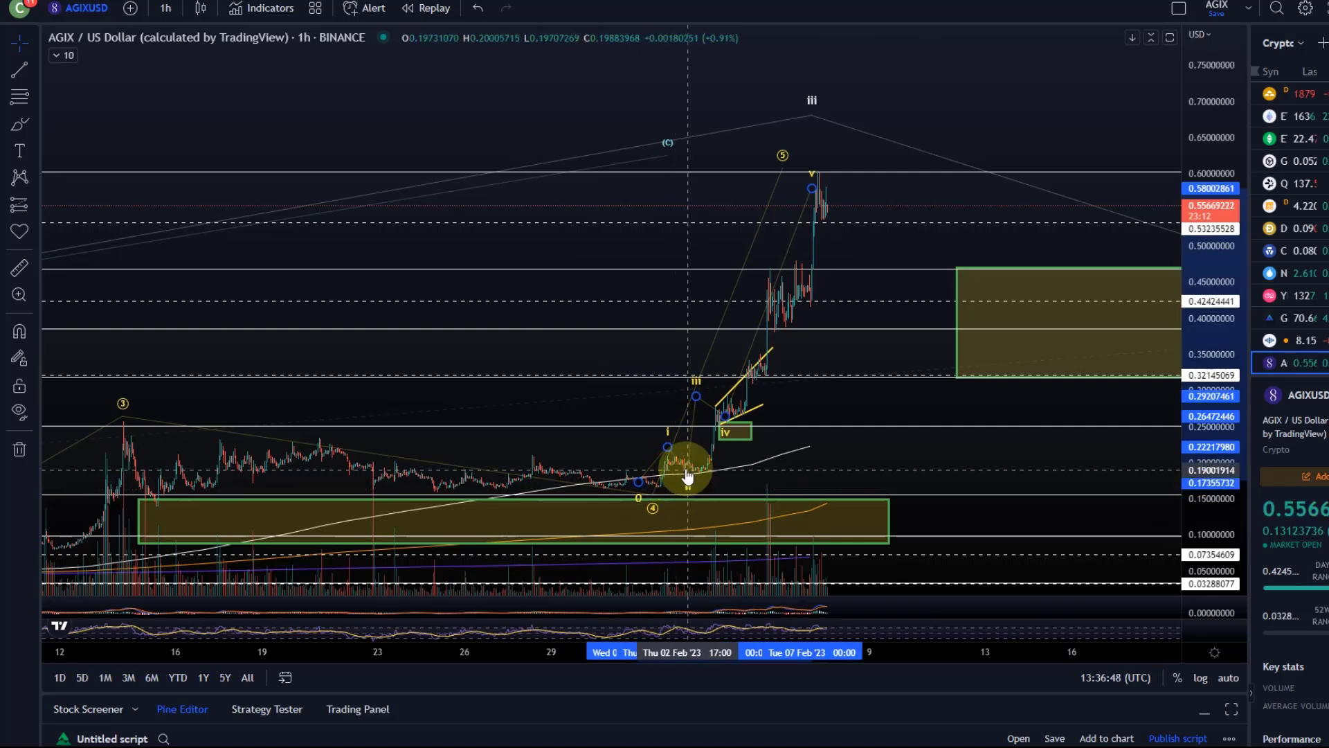
{"action": "left_click_drag", "start_coordinate": [708, 480], "coordinate": [702, 473]}
{"action": "left_click_drag", "start_coordinate": [716, 401], "coordinate": [746, 428]}
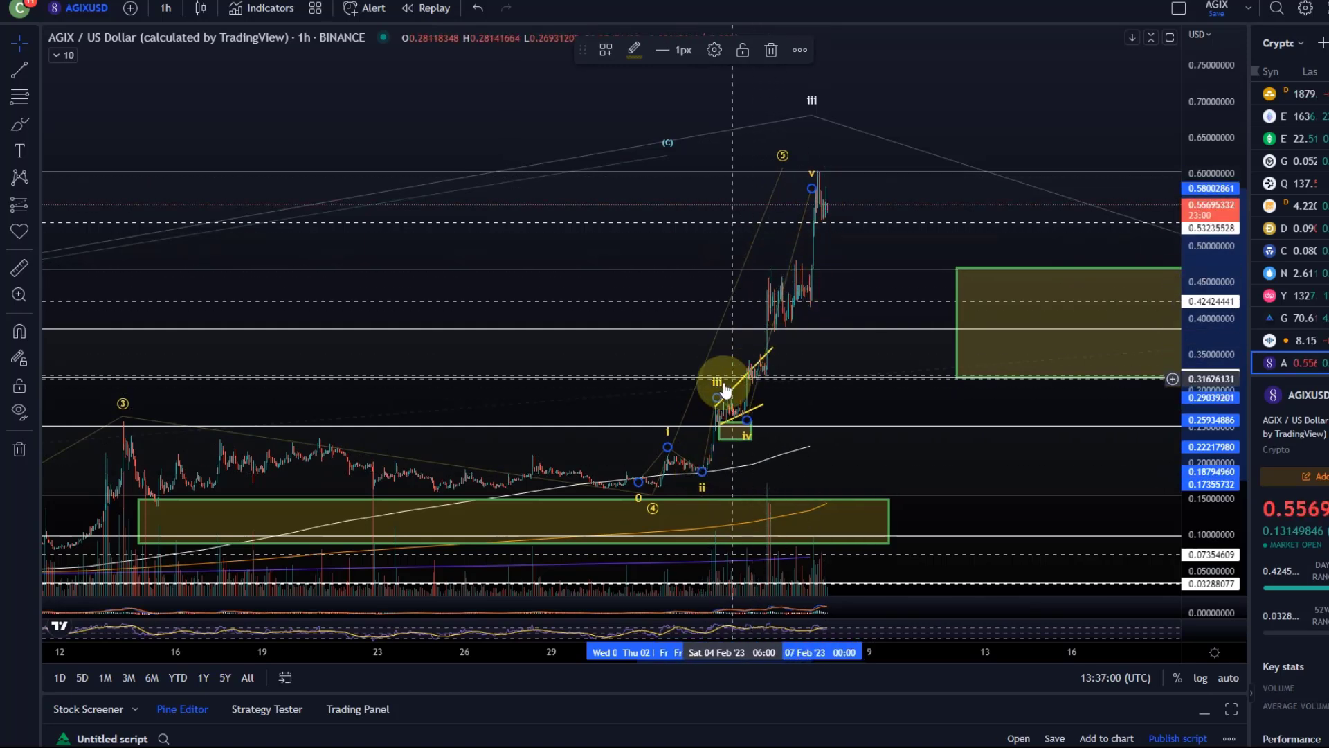
Raise yellow subwave iii to about 0.584, iv to 0.549 and v above the February high, and move circled 5 beside yellow v
{"action": "mouse_move", "coordinate": [716, 399]}
{"action": "left_mouse_down"}
{"action": "mouse_move", "coordinate": [796, 189]}
{"action": "mouse_move", "coordinate": [835, 129]}
{"action": "left_mouse_up"}
{"action": "mouse_move", "coordinate": [750, 420]}
{"action": "left_mouse_down"}
{"action": "mouse_move", "coordinate": [791, 257]}
{"action": "mouse_move", "coordinate": [836, 210]}
{"action": "left_mouse_up"}
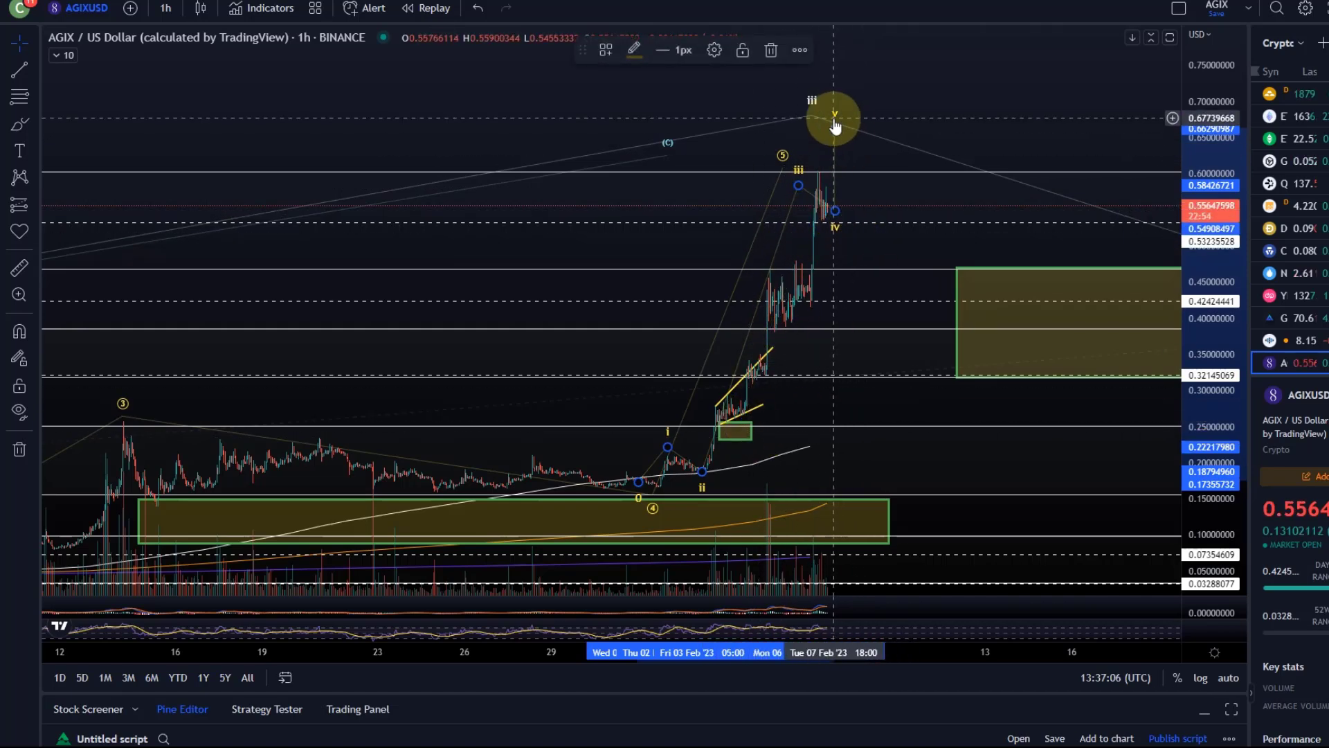
{"action": "left_click_drag", "start_coordinate": [782, 169], "coordinate": [829, 126]}
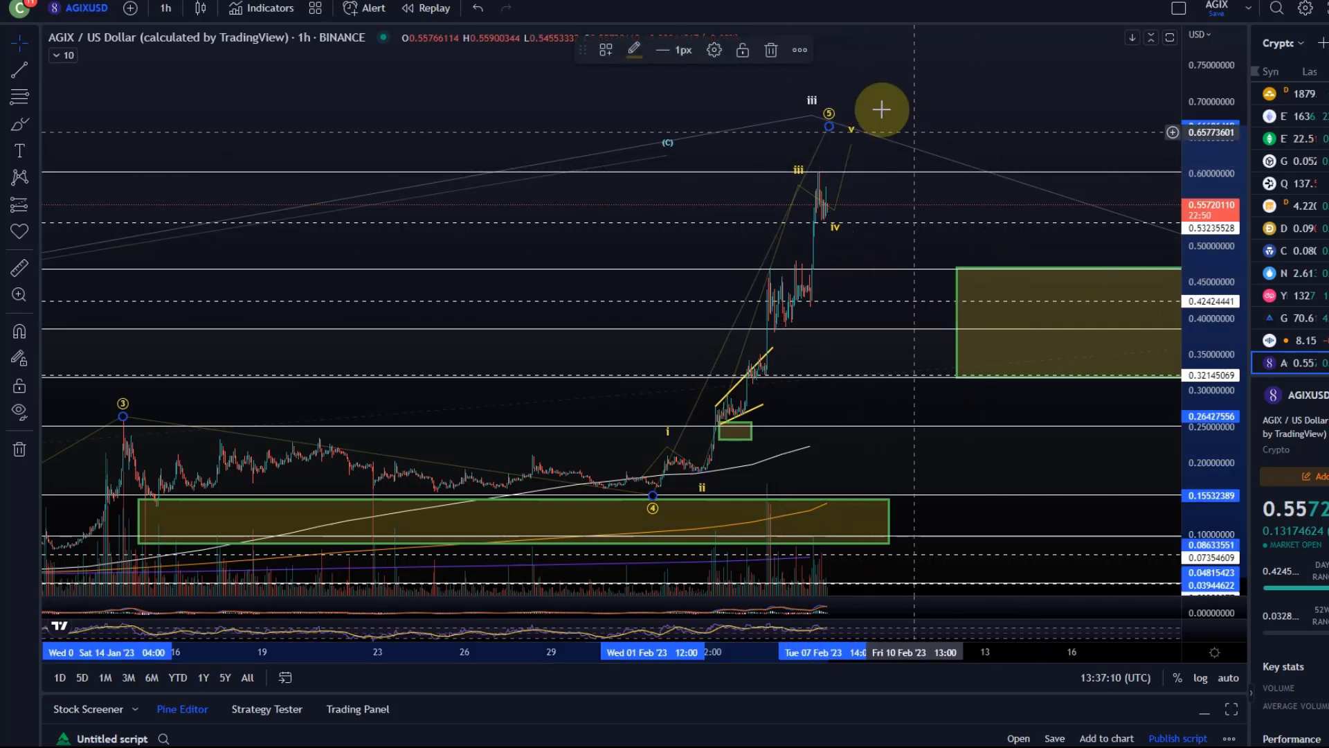
{"action": "left_click", "coordinate": [856, 111]}
Examine the revised yellow subwave count from circled wave 4 up to the projected wave v on the 1-hour chart
{"action": "scroll", "coordinate": [762, 145], "scroll_direction": "down", "scroll_amount": 3}
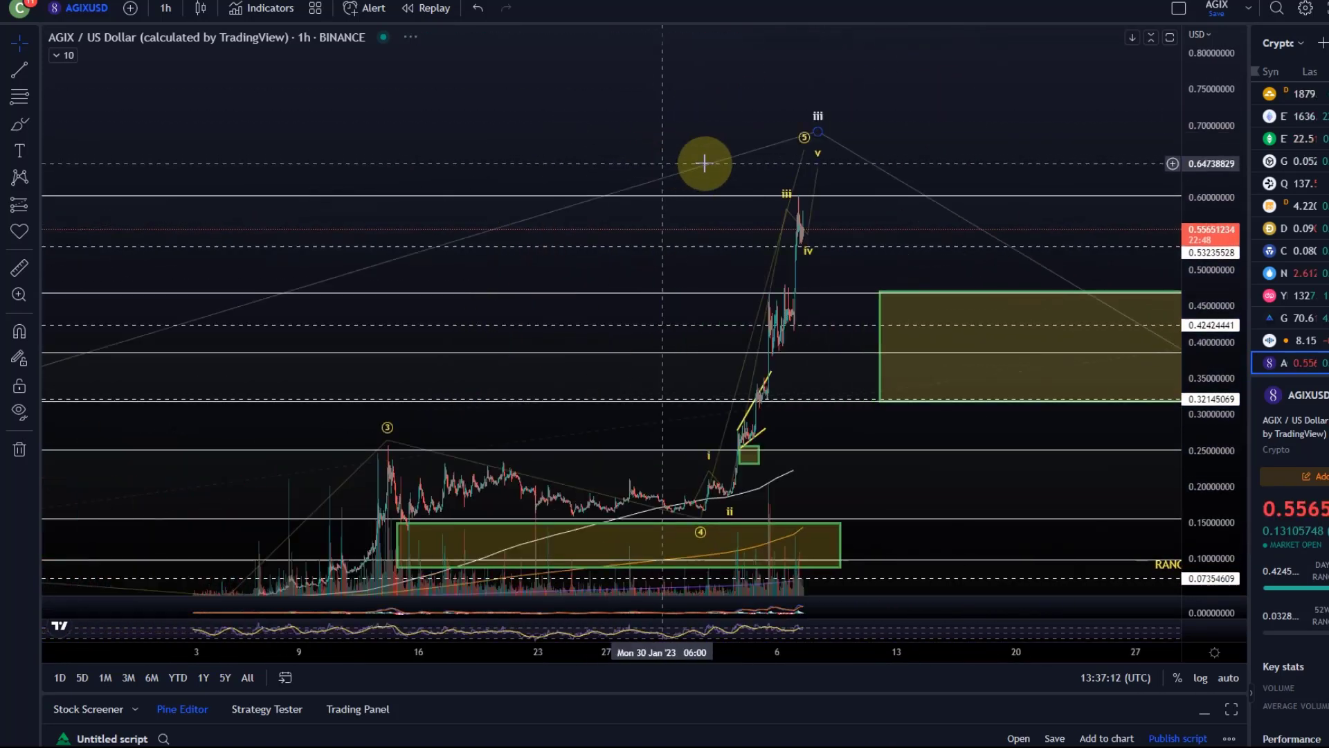
{"action": "left_click_drag", "start_coordinate": [772, 141], "coordinate": [417, 128]}
{"action": "left_click", "coordinate": [442, 522]}
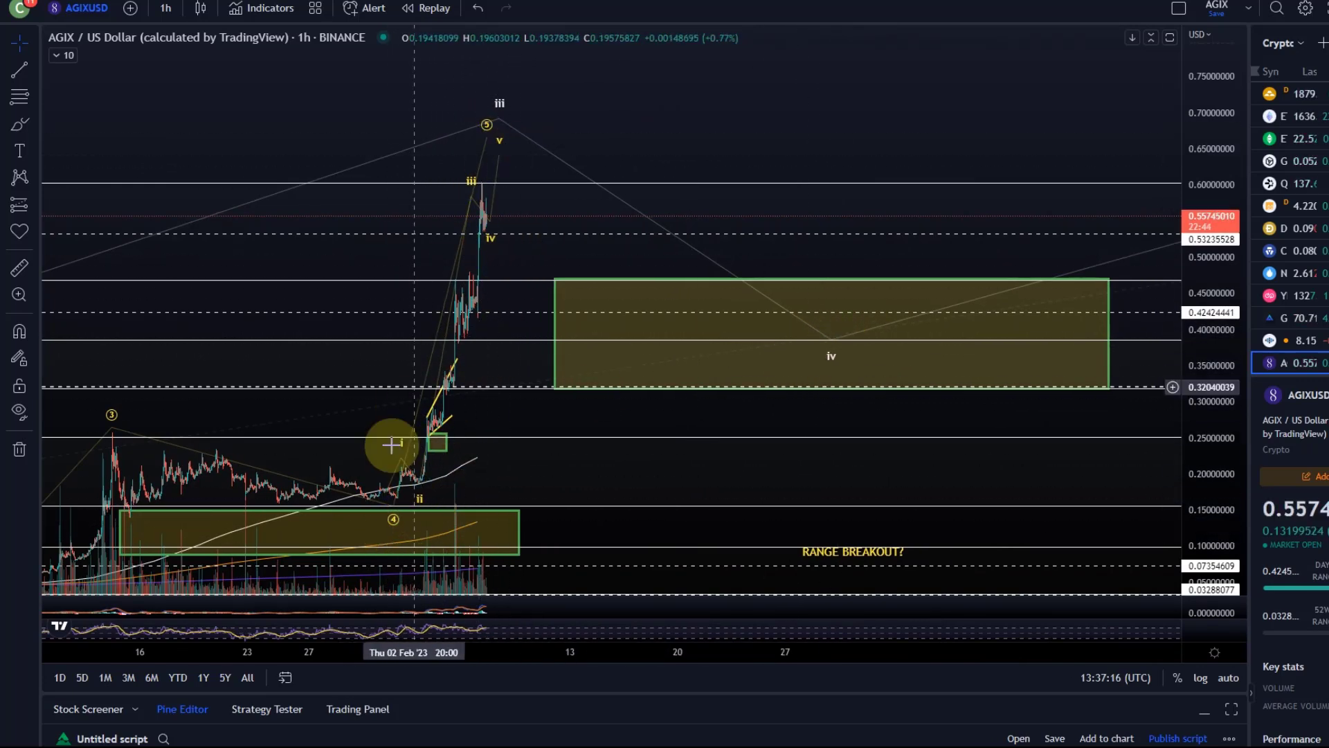
{"action": "scroll", "coordinate": [465, 132], "scroll_direction": "up", "scroll_amount": 3}
{"action": "left_click_drag", "start_coordinate": [465, 132], "coordinate": [1039, 154]}
{"action": "scroll", "coordinate": [608, 186], "scroll_direction": "up", "scroll_amount": 3}
{"action": "left_click_drag", "start_coordinate": [608, 187], "coordinate": [475, 288]}
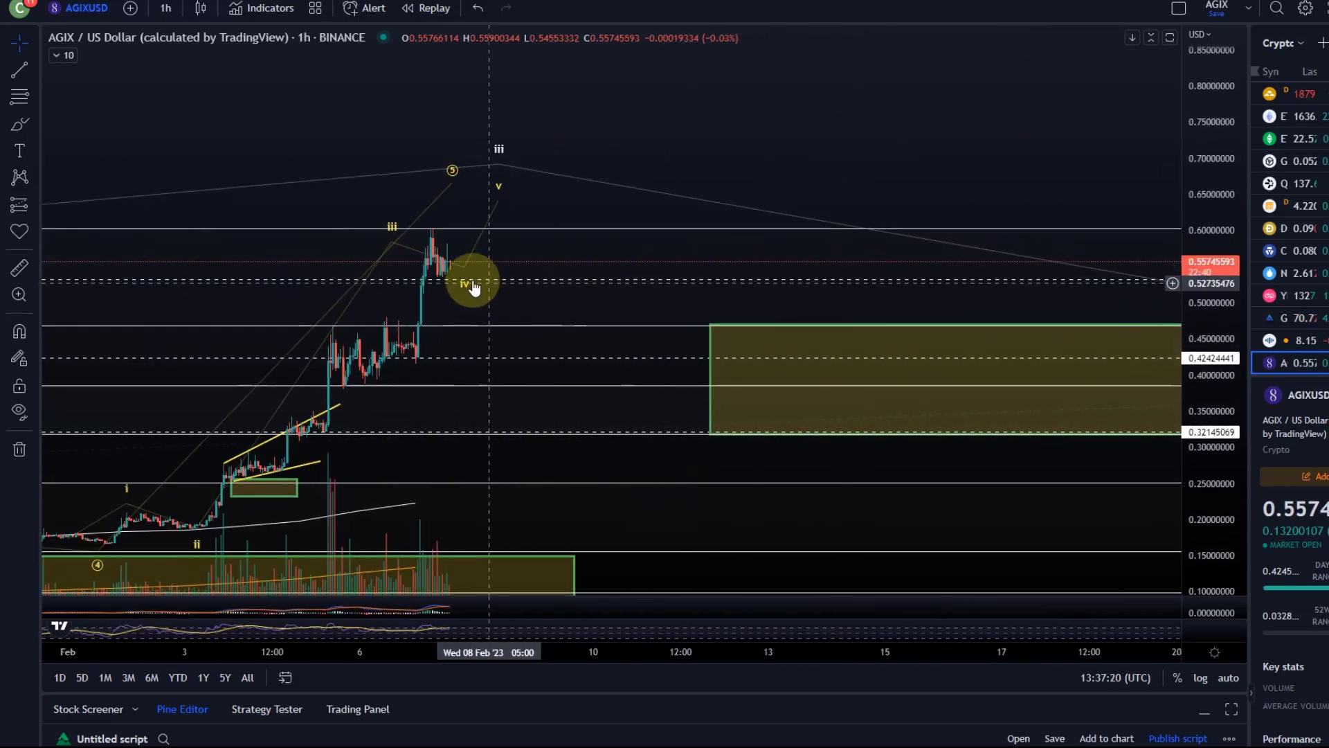
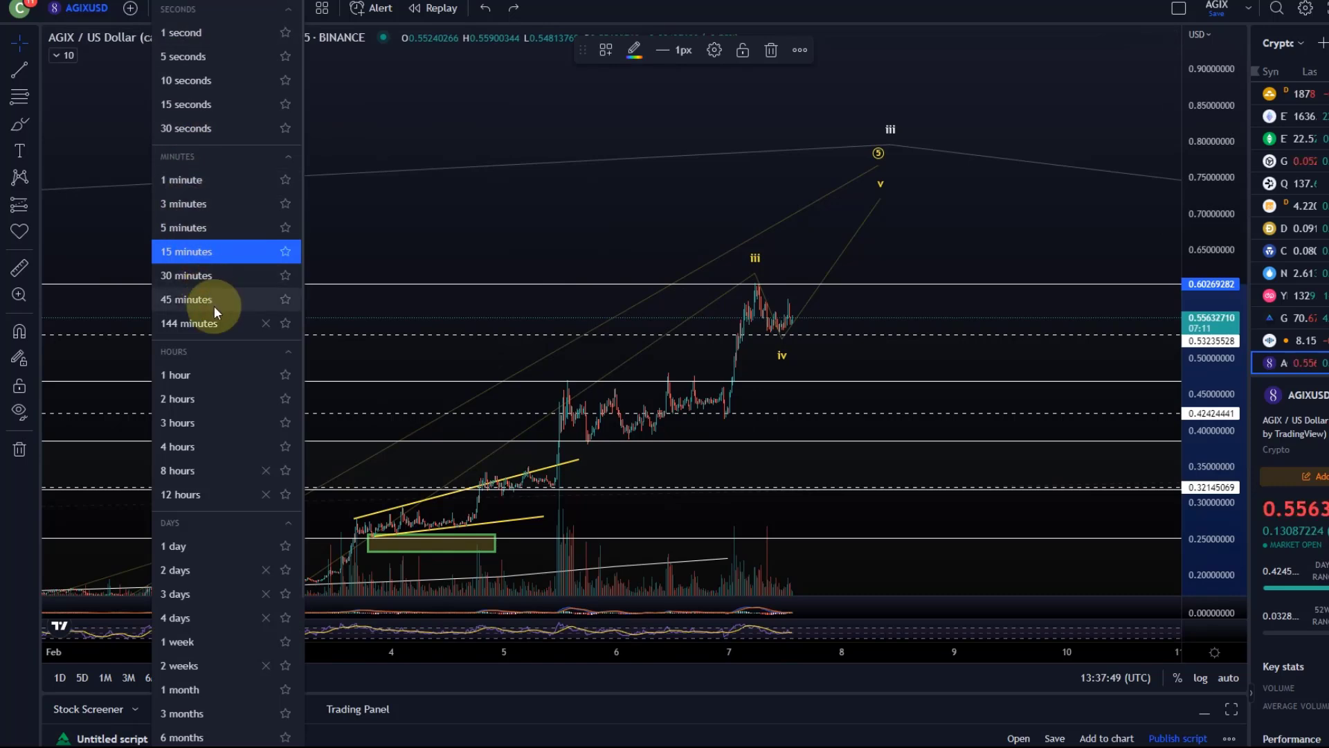
Return to the 1-hour timeframe and draw a yellow trend line from subwave ii at about 0.178 up to about 0.733 on 11 February
{"action": "left_click", "coordinate": [218, 367]}
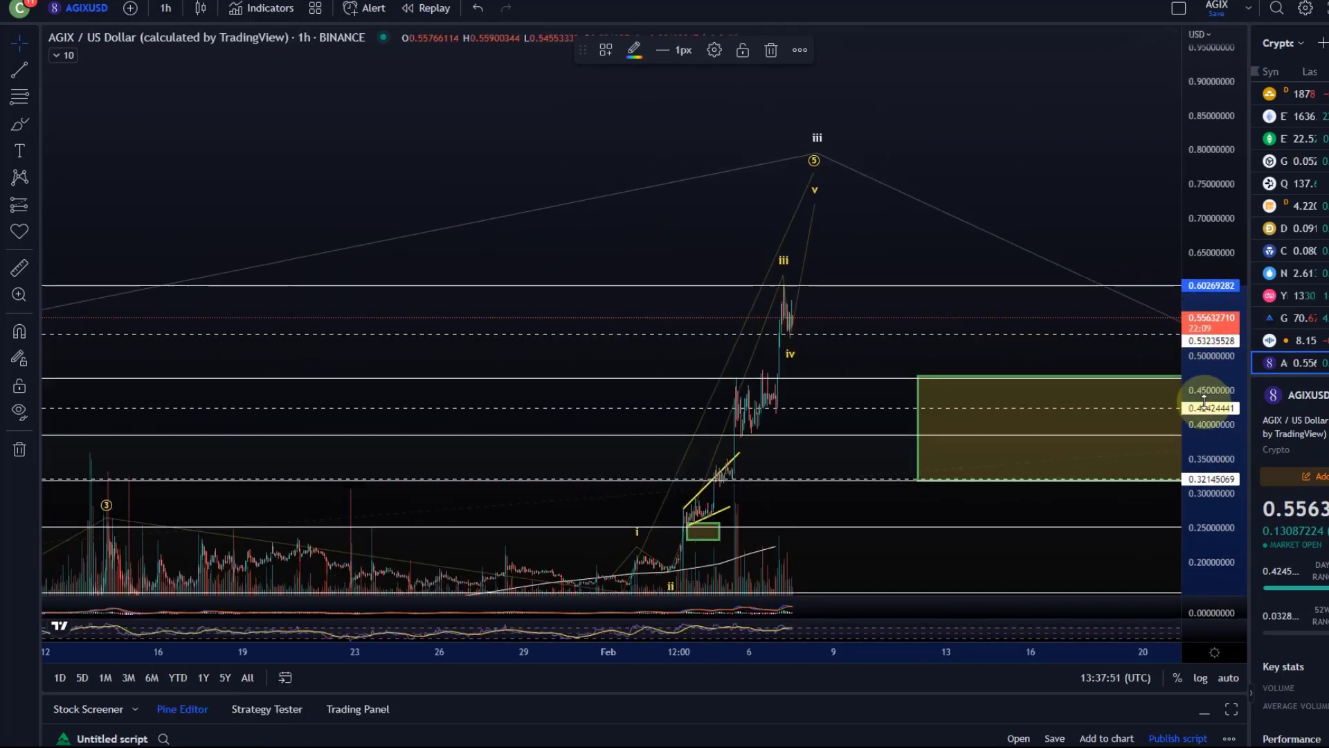
{"action": "left_click", "coordinate": [20, 69]}
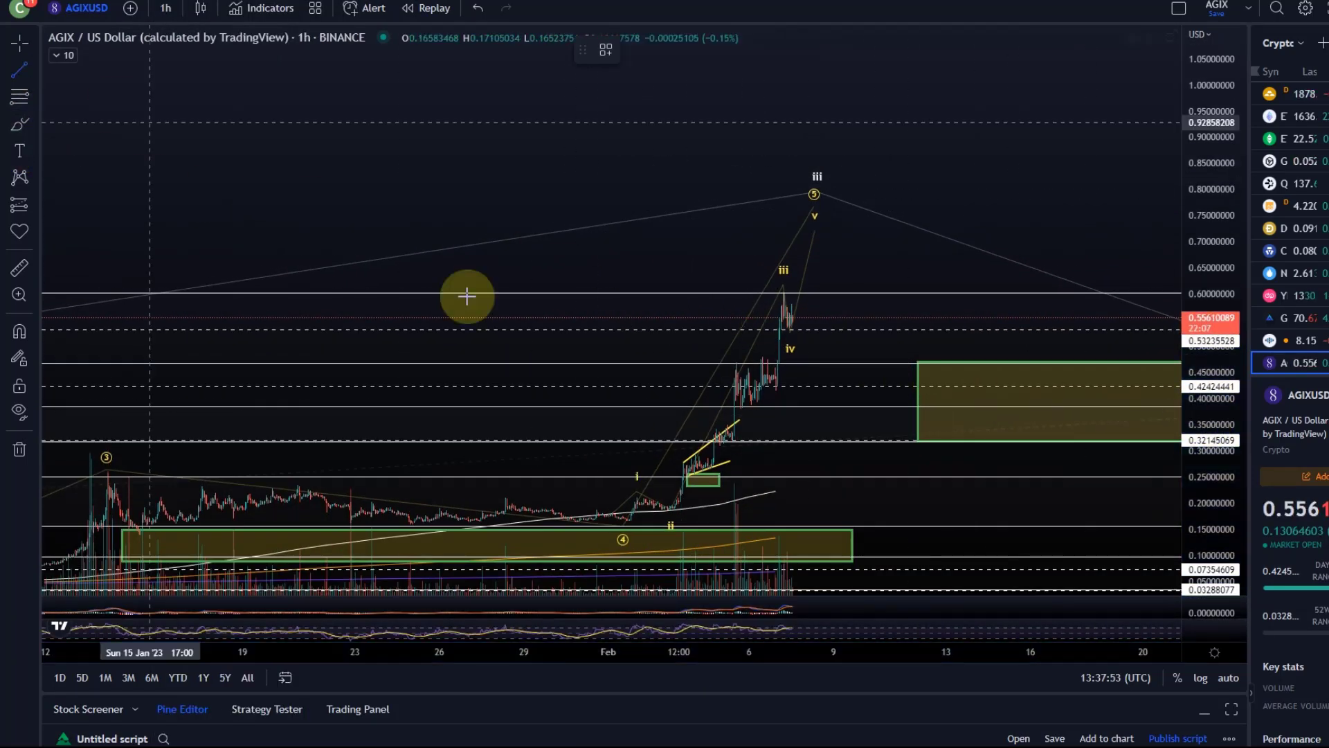
{"action": "left_click_drag", "start_coordinate": [709, 506], "coordinate": [901, 223]}
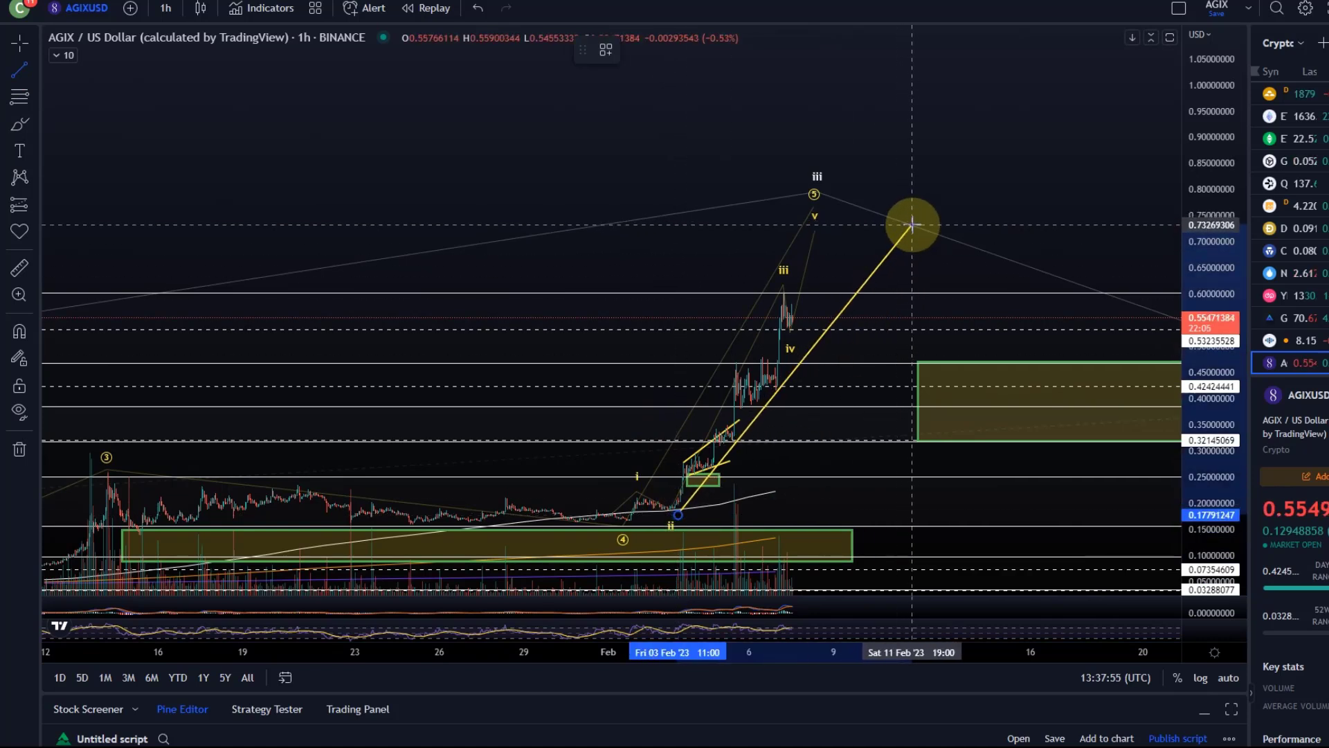
{"action": "left_click", "coordinate": [912, 225]}
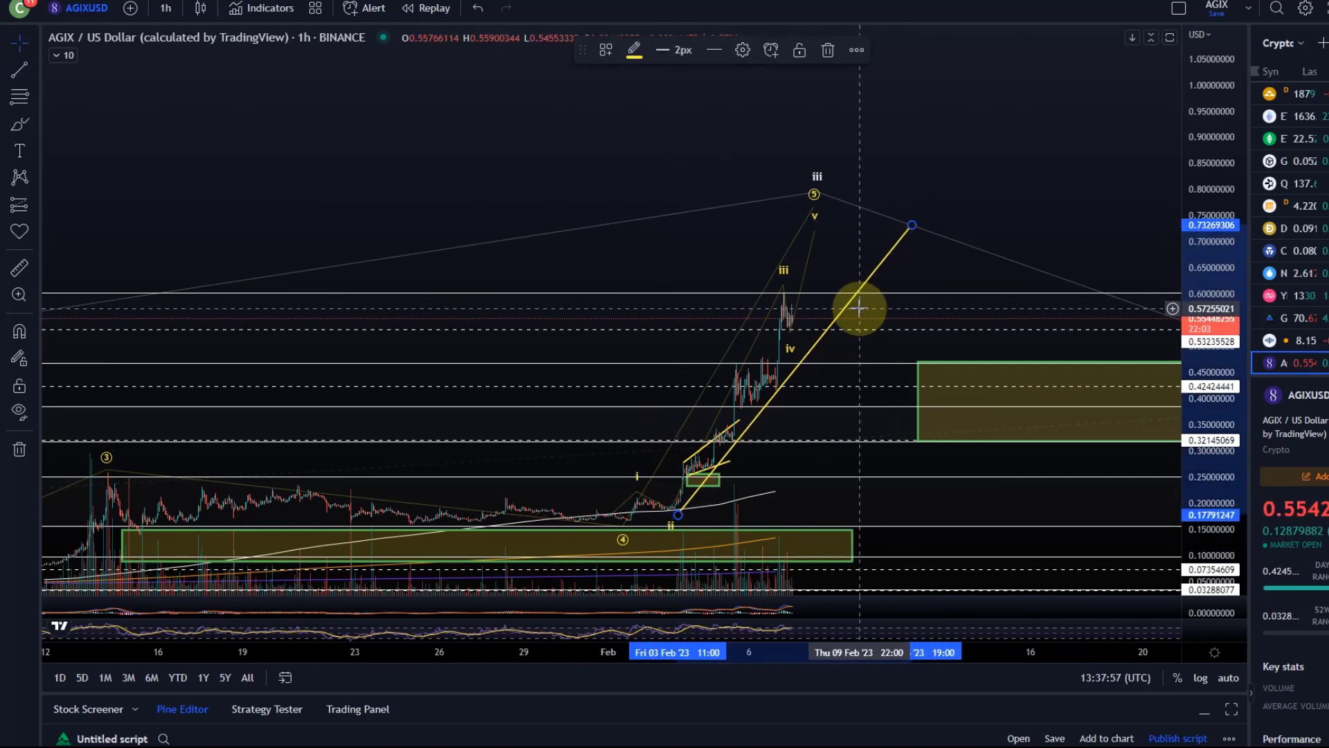
Duplicate the trend line and place the copy as a parallel upper channel line from about 0.189 on 31 January to about 0.744
{"action": "left_click_drag", "start_coordinate": [858, 308], "coordinate": [774, 372]}
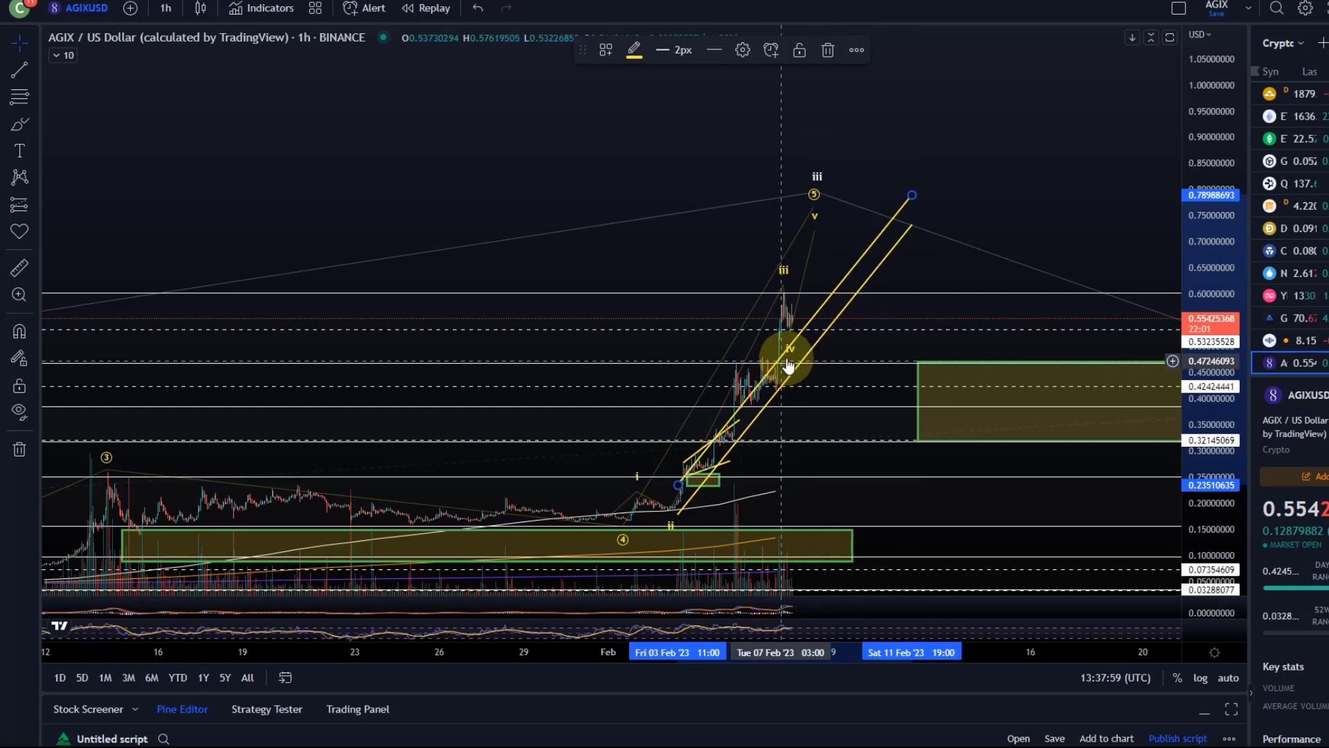
{"action": "left_click_drag", "start_coordinate": [829, 310], "coordinate": [754, 324]}
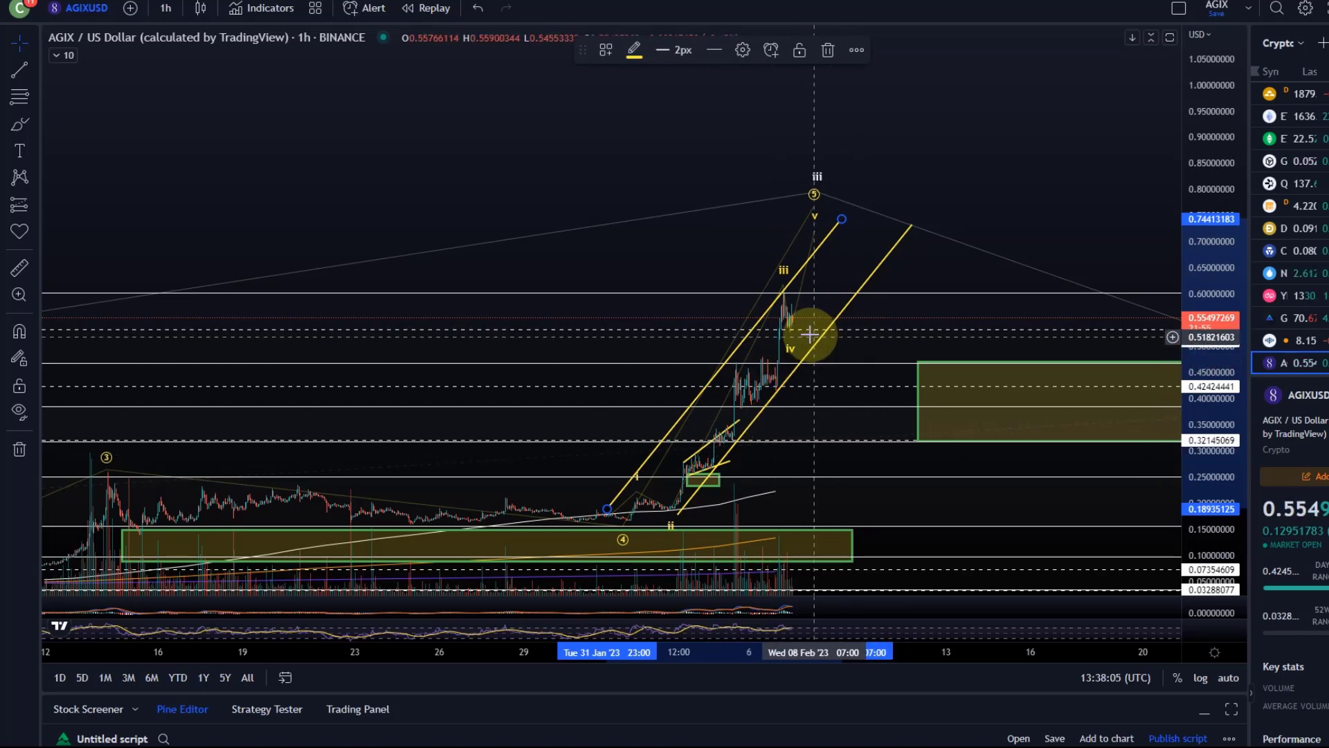
Reposition the lower yellow channel line to run from about 0.168 on 3 February to about 0.754 on 12 February
{"action": "left_click_drag", "start_coordinate": [674, 517], "coordinate": [666, 519]}
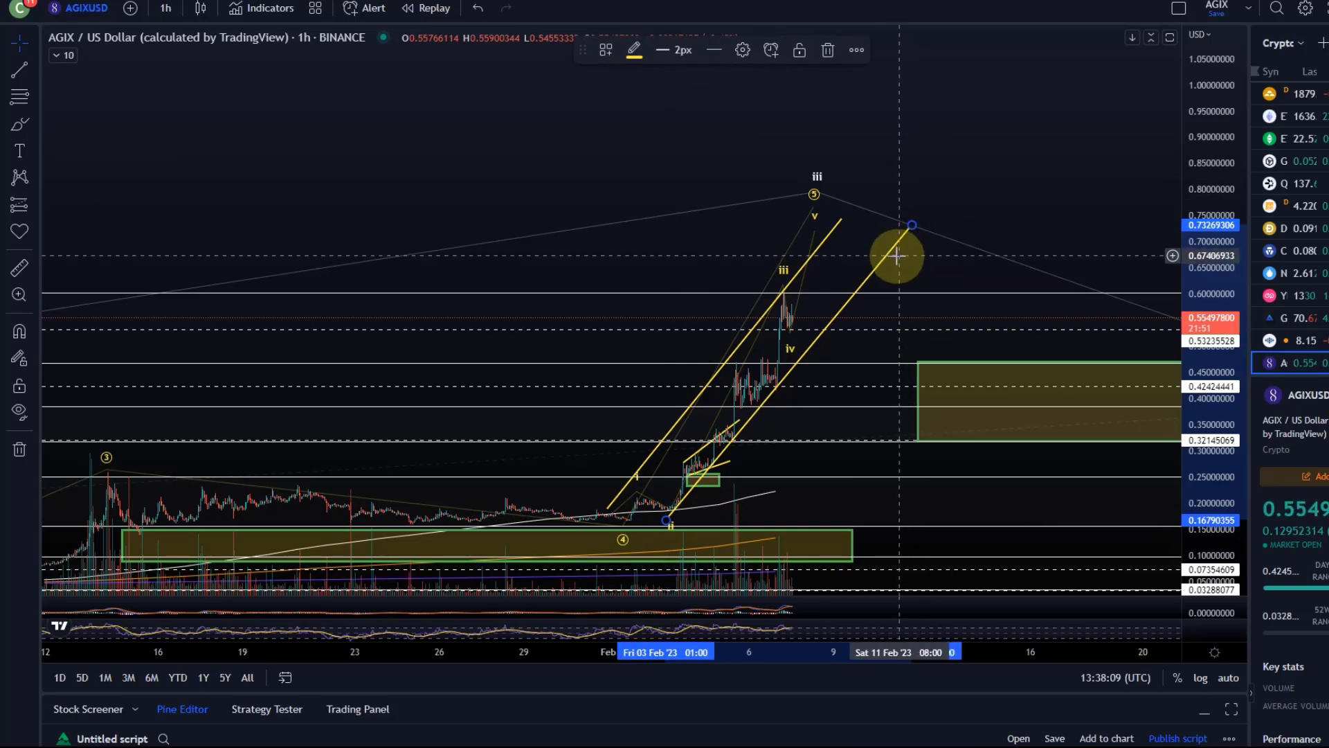
{"action": "mouse_move", "coordinate": [915, 228]}
{"action": "left_mouse_down"}
{"action": "mouse_move", "coordinate": [866, 210]}
{"action": "mouse_move", "coordinate": [925, 214]}
{"action": "left_mouse_up"}
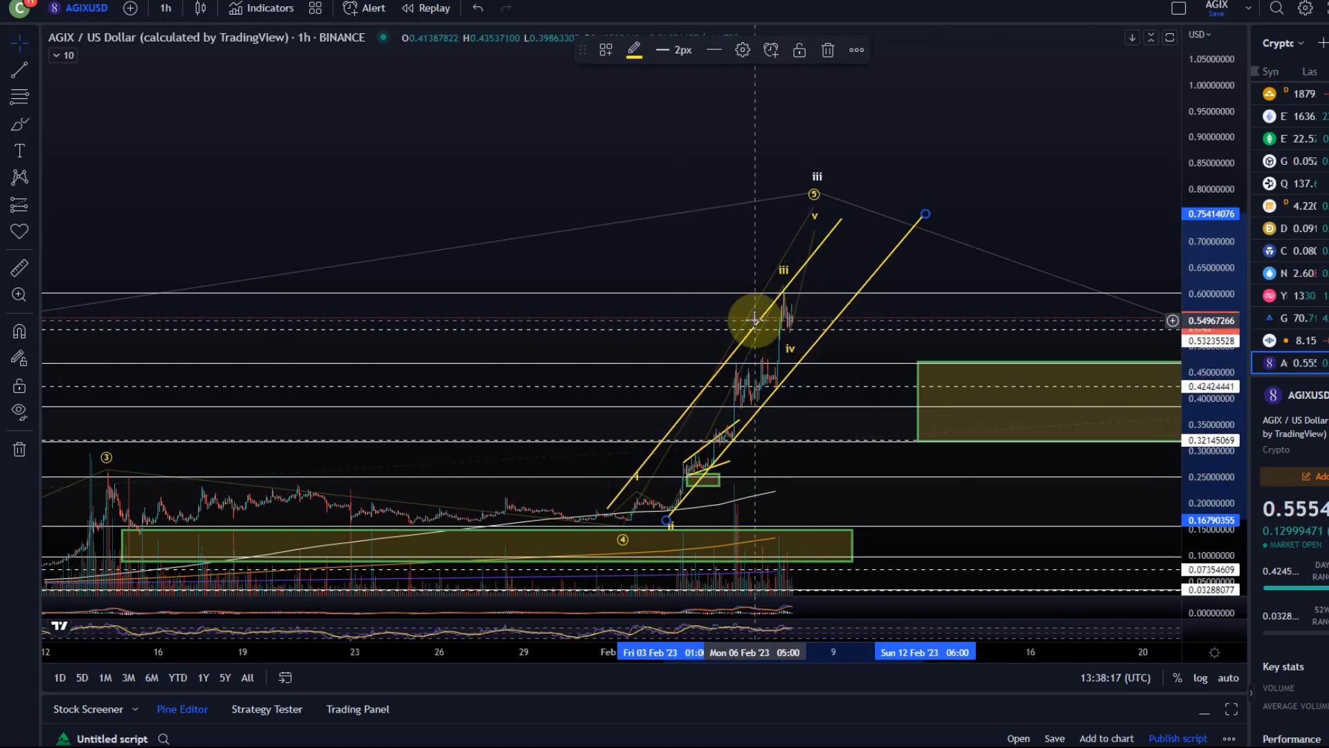
Refit the upper yellow channel line so it starts at about 0.261 on 3 February and ends at about 0.80 near circled 5
{"action": "left_click_drag", "start_coordinate": [758, 331], "coordinate": [610, 498]}
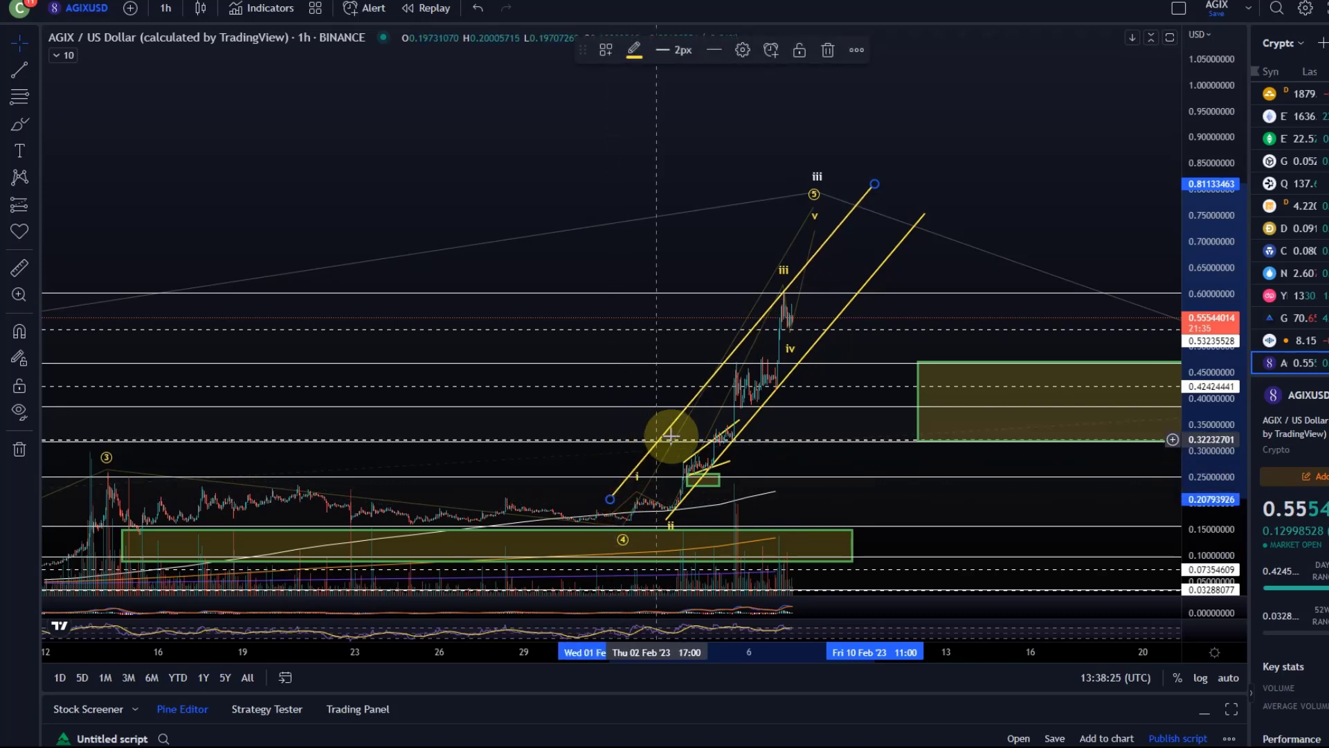
{"action": "key", "text": "Delete"}
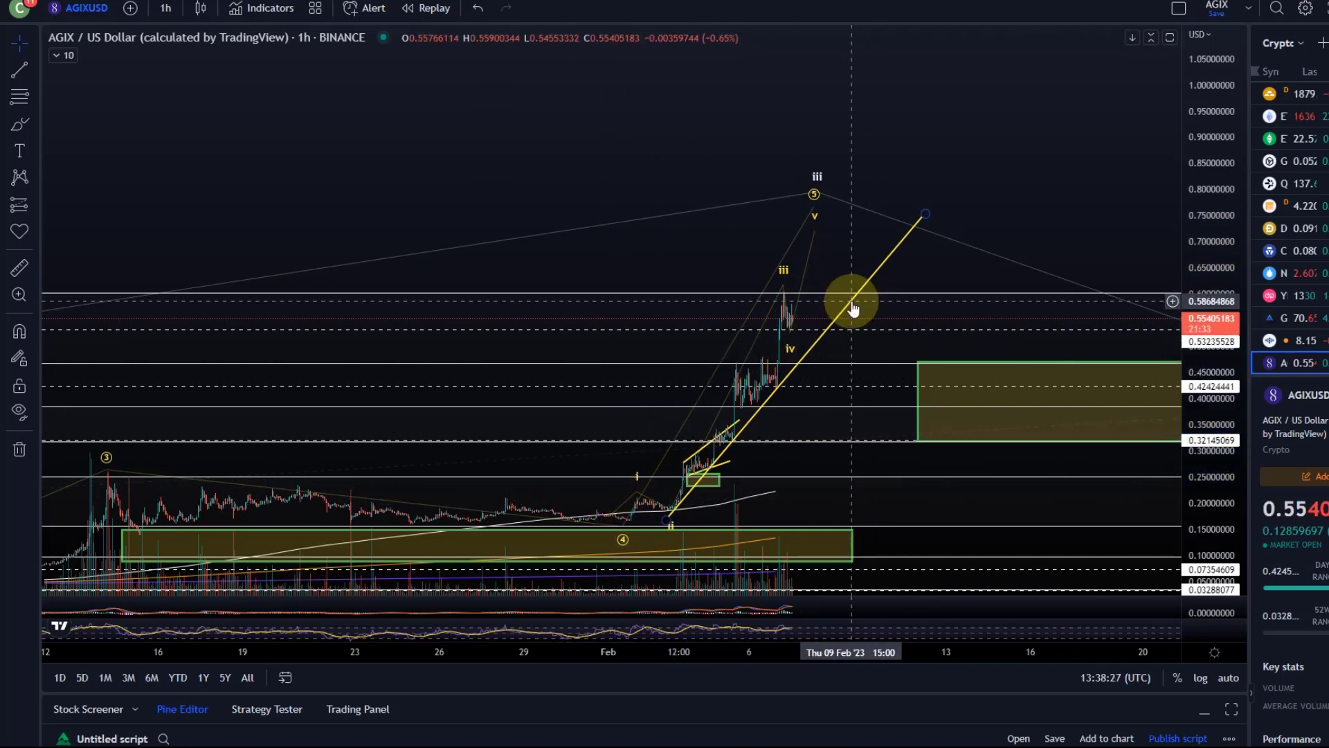
{"action": "key", "text": "ctrl+z"}
{"action": "left_click_drag", "start_coordinate": [820, 315], "coordinate": [783, 323]}
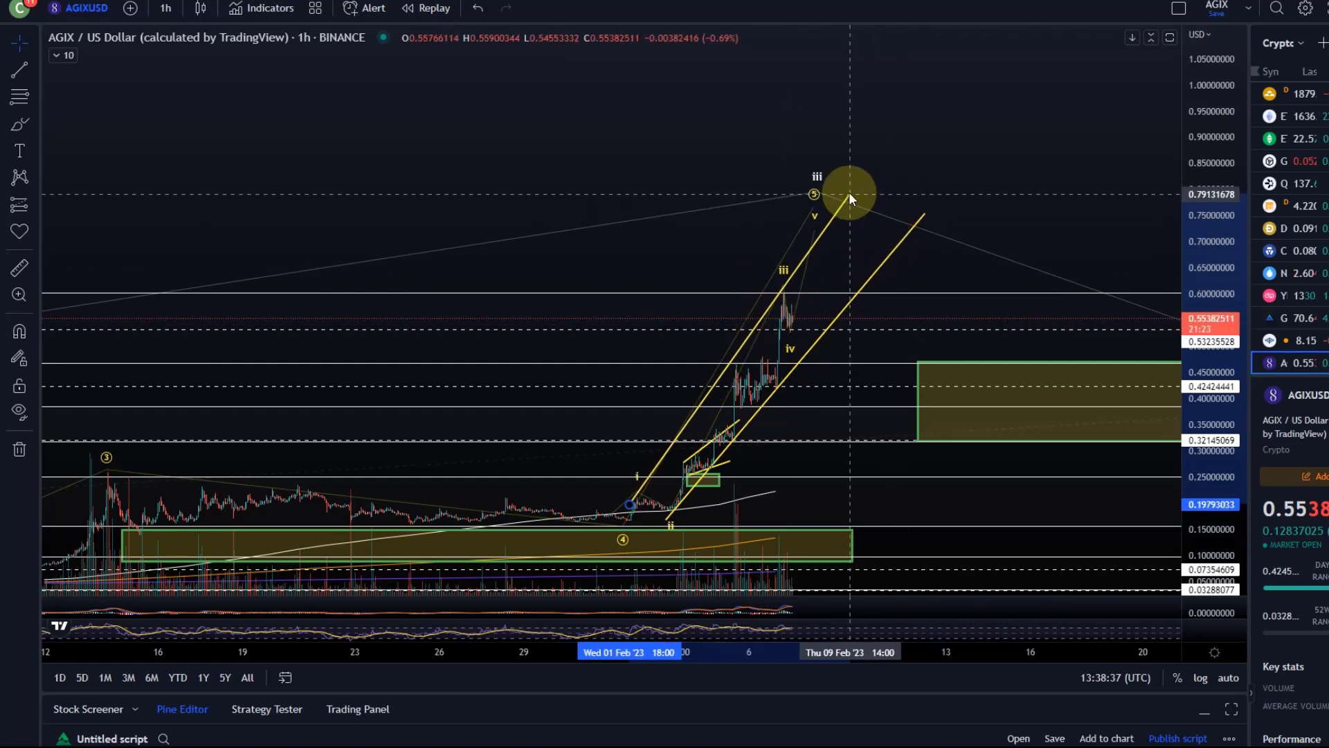
{"action": "left_click_drag", "start_coordinate": [849, 193], "coordinate": [853, 192]}
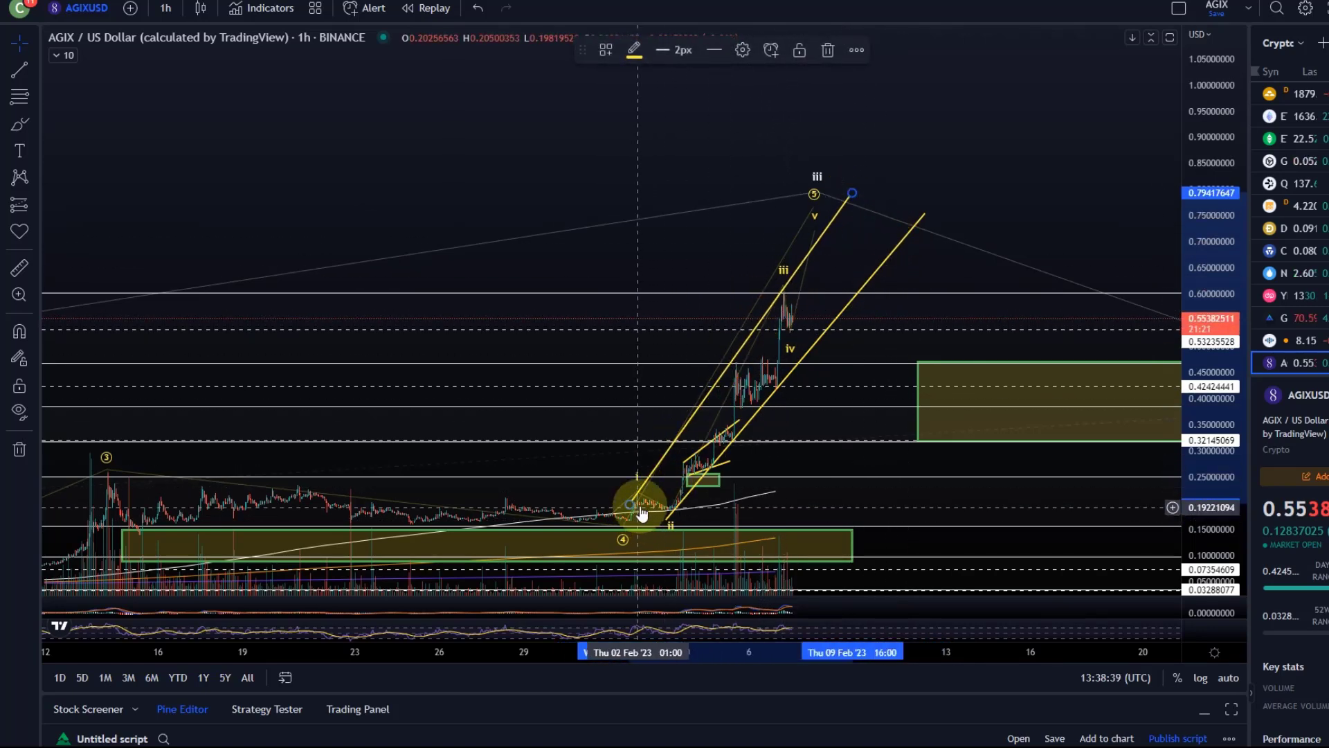
{"action": "left_click_drag", "start_coordinate": [629, 500], "coordinate": [679, 472]}
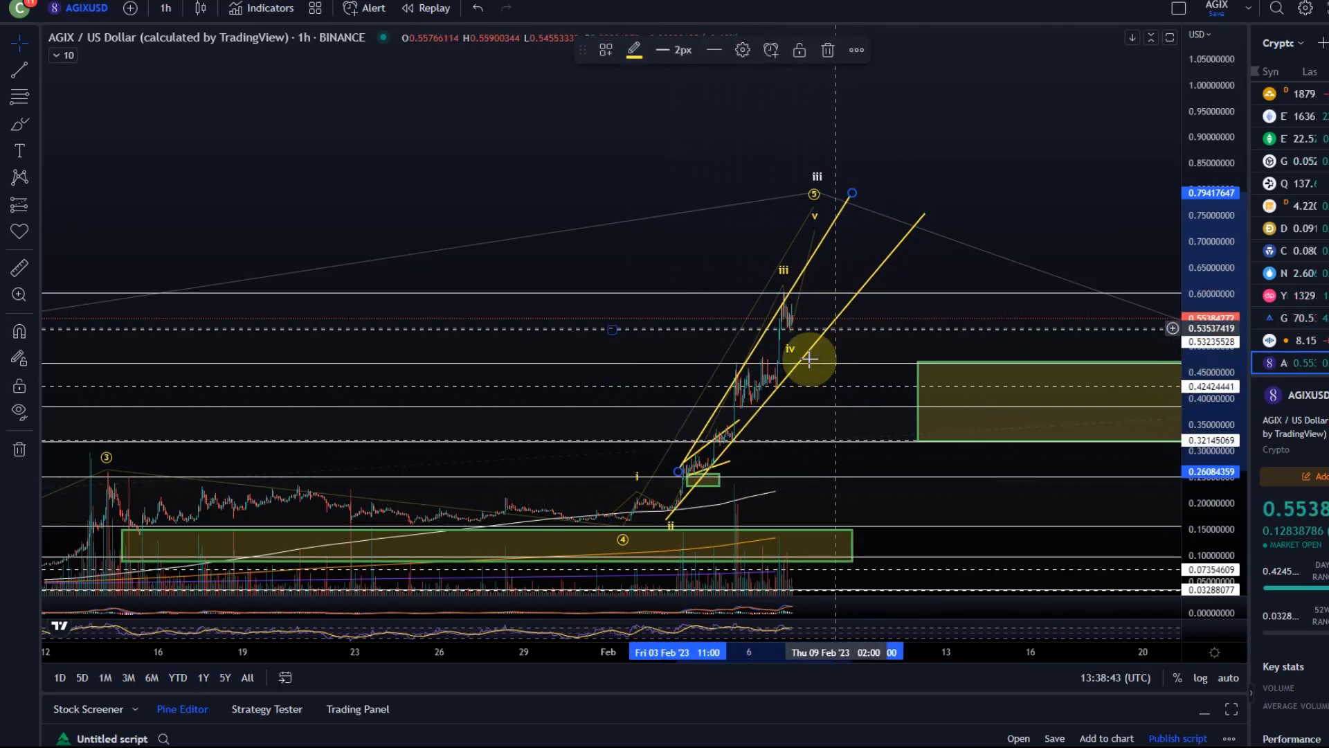
{"action": "left_click_drag", "start_coordinate": [837, 188], "coordinate": [841, 188]}
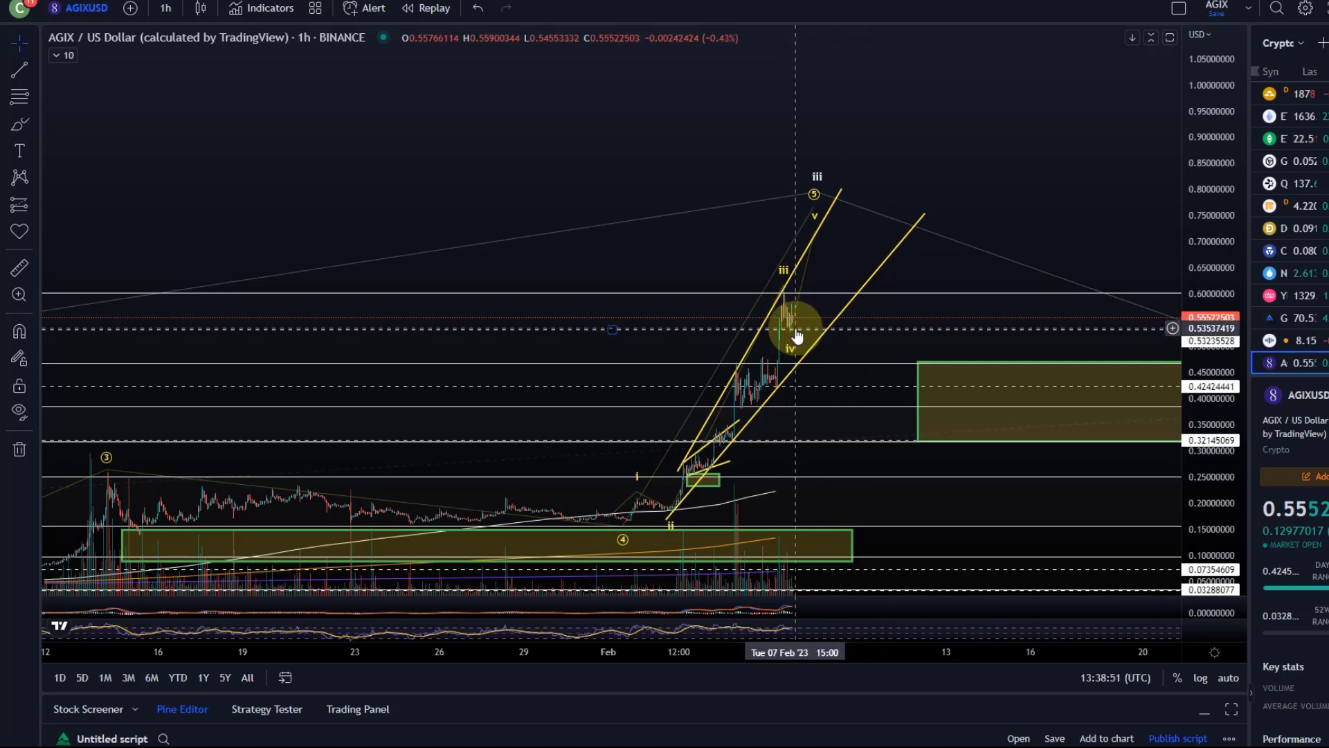
Switch the chart to the daily timeframe, trying 4 hours on the way, and show the full AGIX price history
{"action": "scroll", "coordinate": [834, 335], "scroll_direction": "down", "scroll_amount": 3}
{"action": "scroll", "coordinate": [834, 335], "scroll_direction": "down", "scroll_amount": 5}
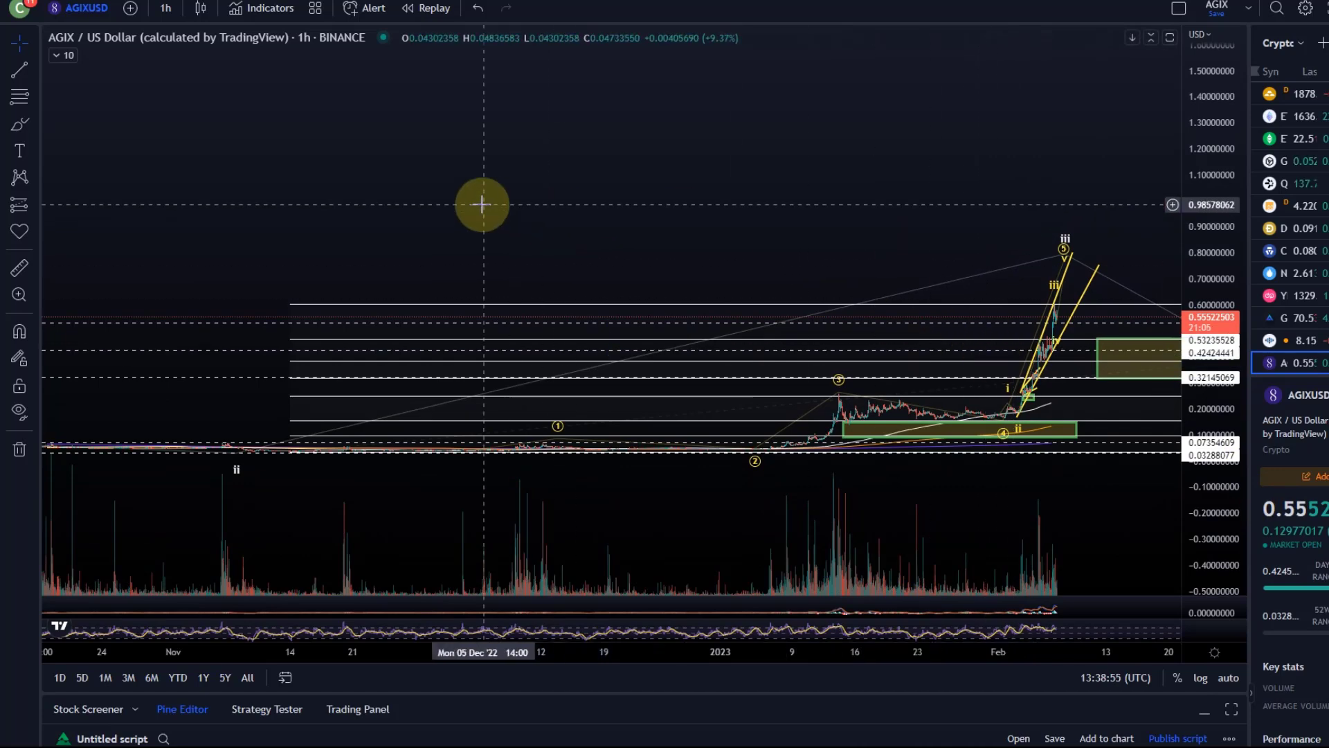
{"action": "left_click", "coordinate": [166, 8]}
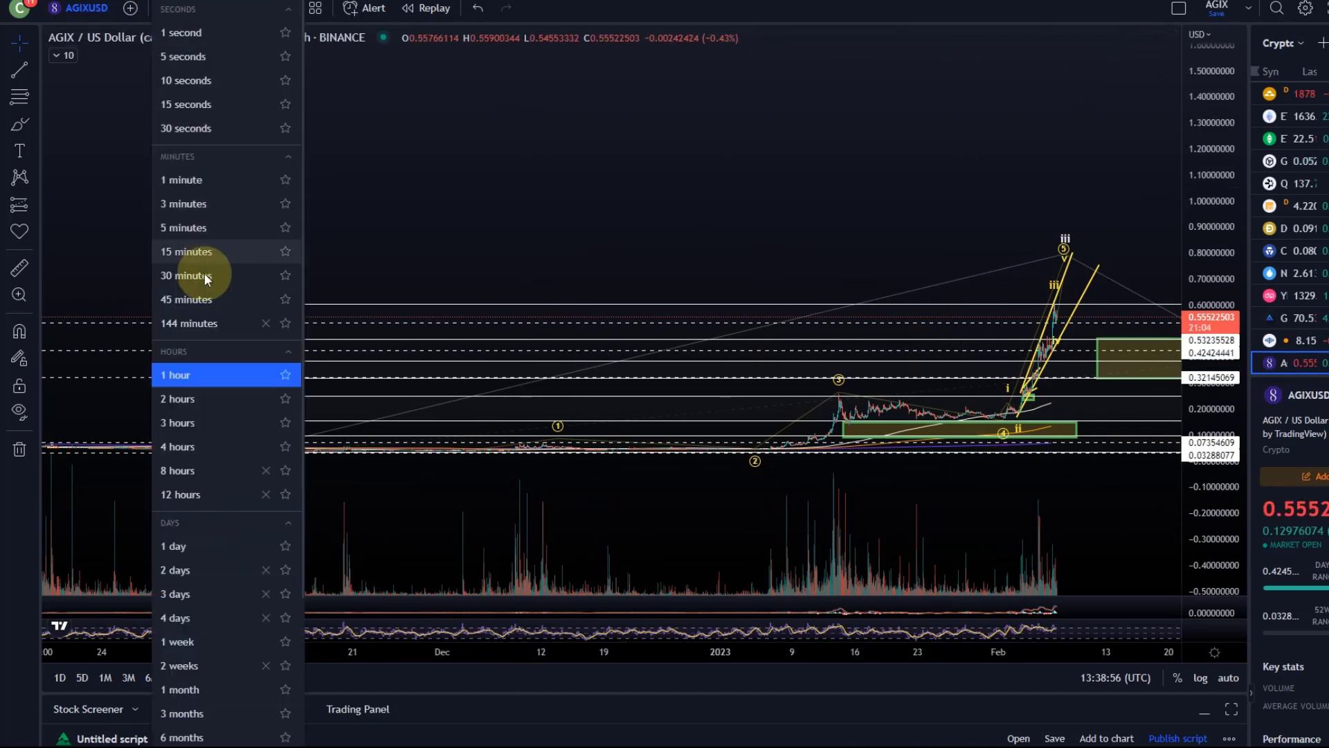
{"action": "left_click", "coordinate": [181, 447]}
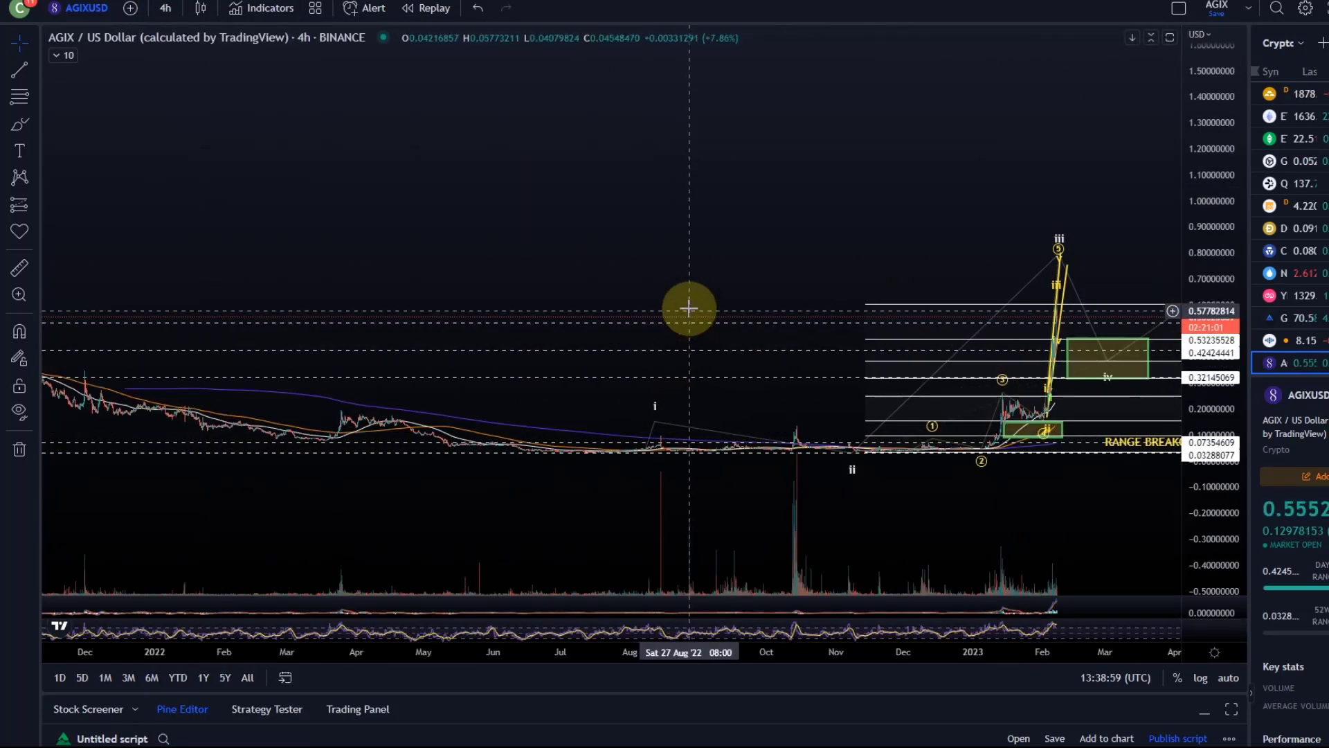
{"action": "left_click", "coordinate": [165, 7]}
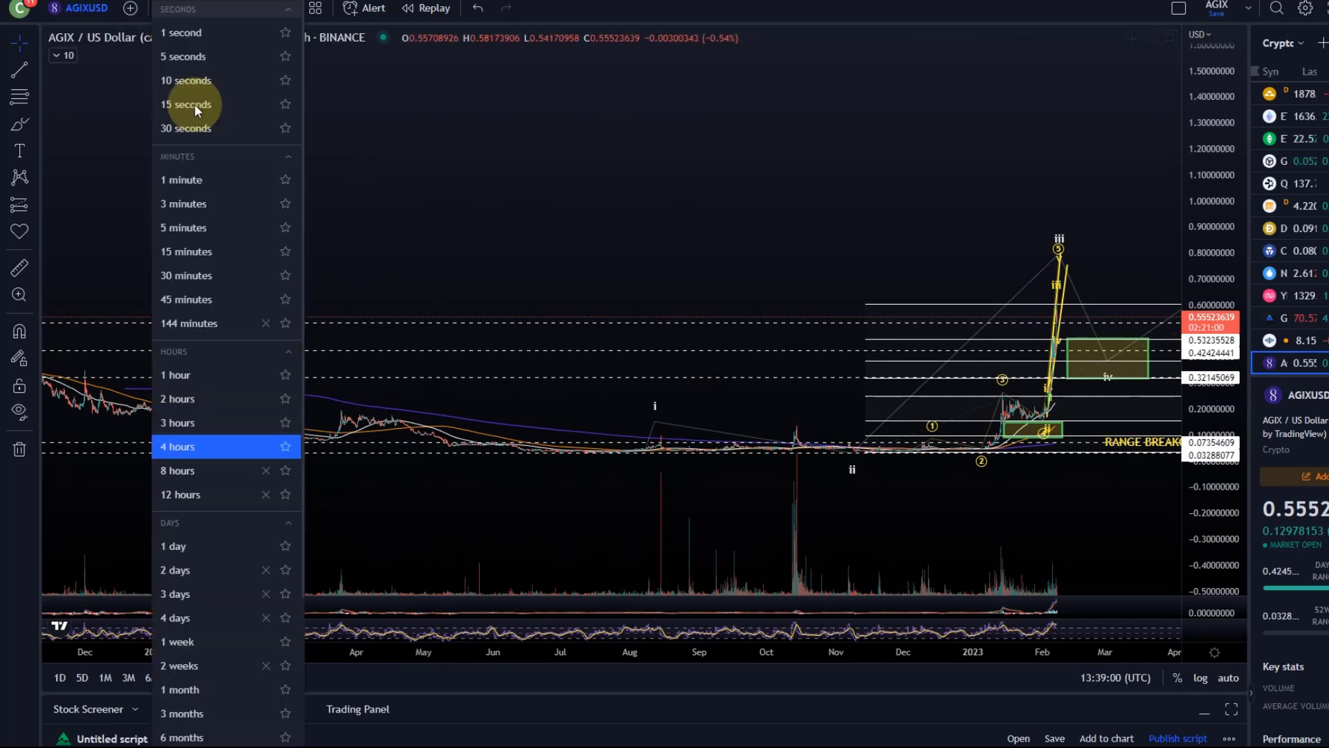
{"action": "left_click", "coordinate": [192, 546]}
{"action": "scroll", "coordinate": [885, 283], "scroll_direction": "up", "scroll_amount": 3}
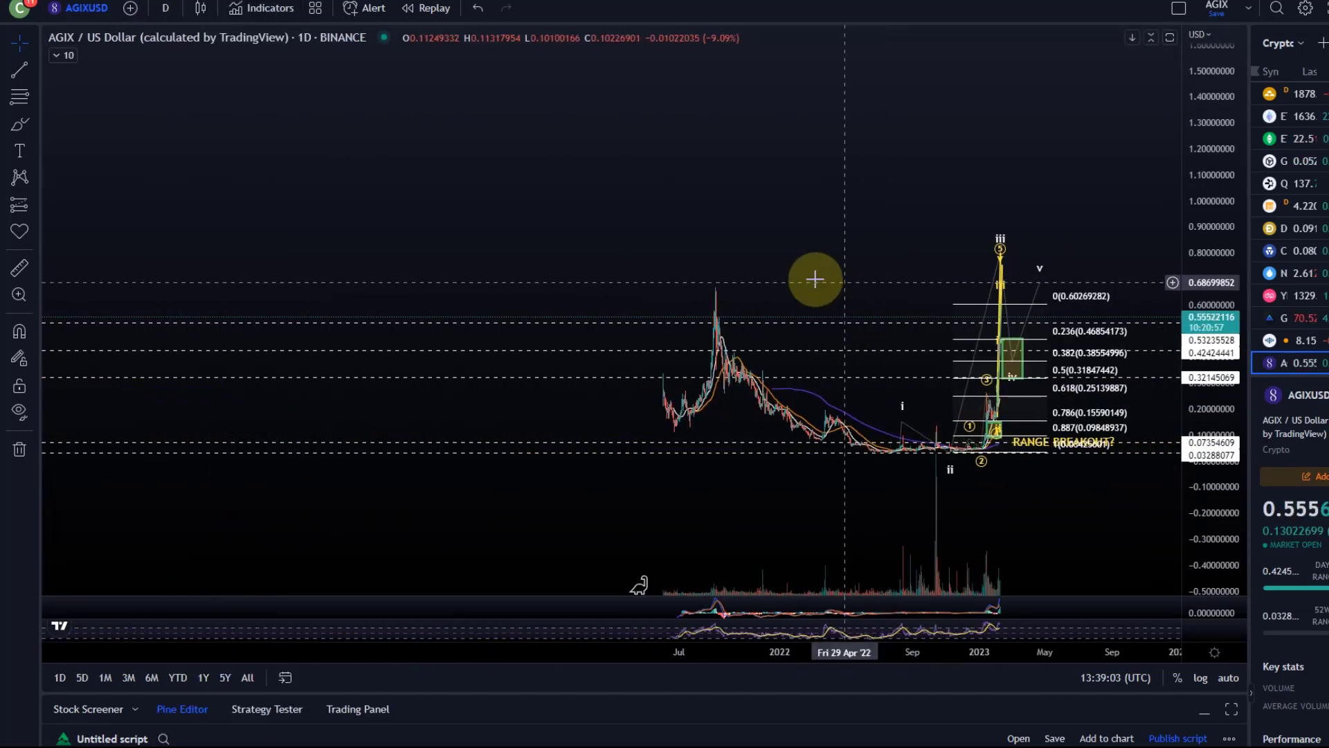
{"action": "left_click_drag", "start_coordinate": [885, 283], "coordinate": [597, 282]}
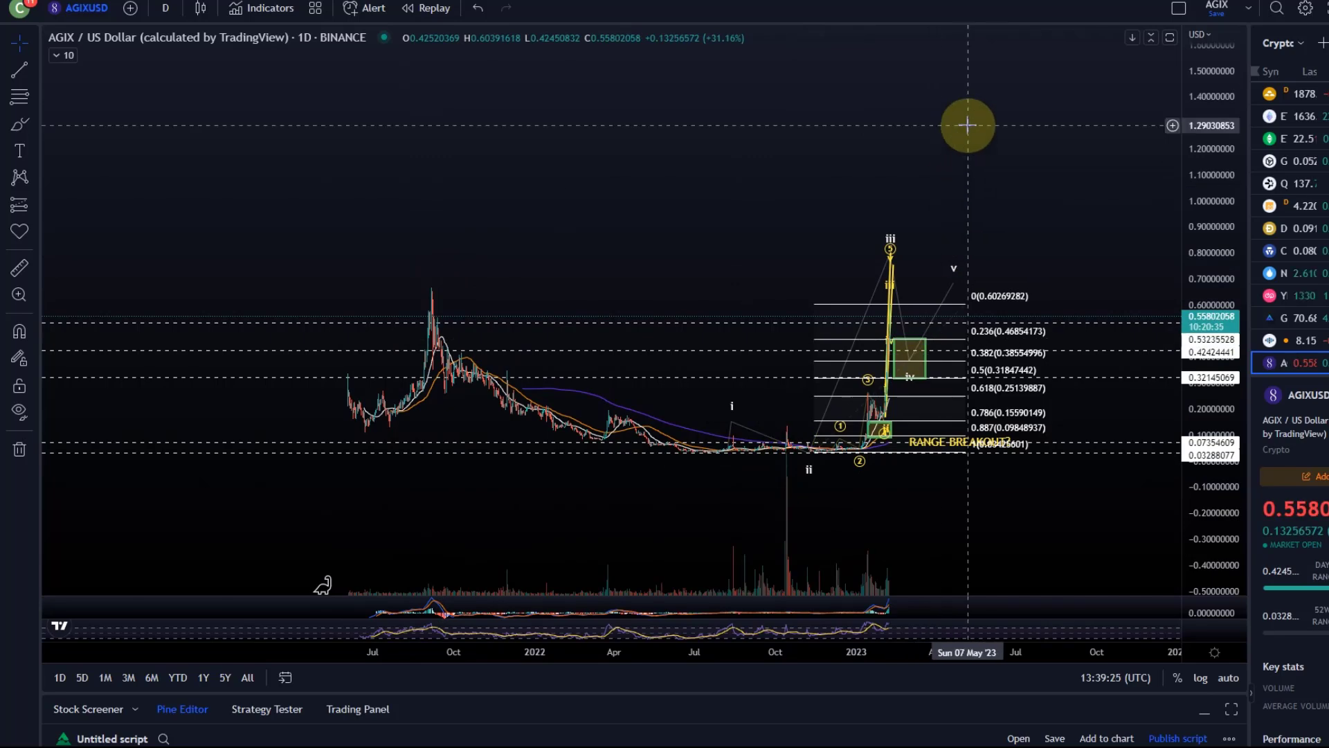
Place a Trend-Based Fib Extension from about 0.033 on 21 December to 0.258 on 6 January, with its third point at 0.160 on 12 March
{"action": "left_click_drag", "start_coordinate": [890, 193], "coordinate": [969, 229]}
{"action": "scroll", "coordinate": [970, 235], "scroll_direction": "up", "scroll_amount": 4}
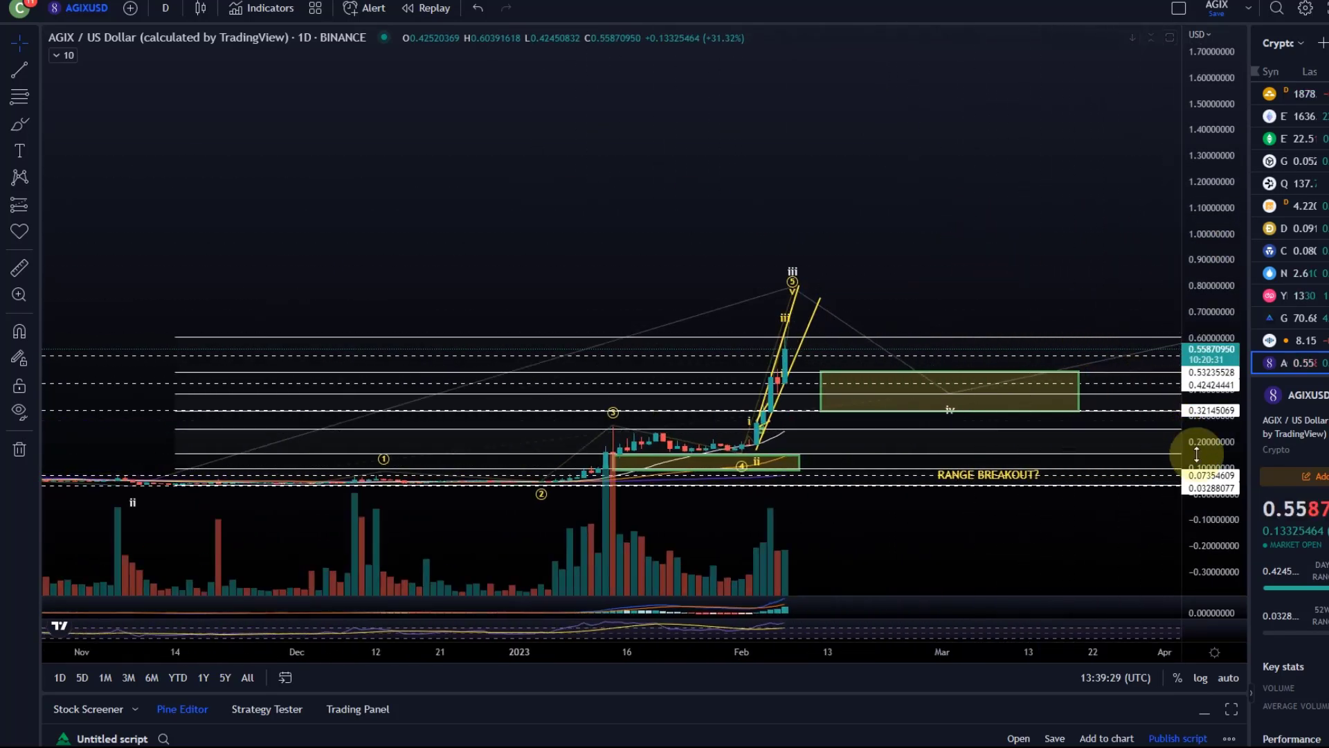
{"action": "left_click_drag", "start_coordinate": [1208, 367], "coordinate": [1199, 285]}
{"action": "left_click_drag", "start_coordinate": [1009, 237], "coordinate": [982, 146]}
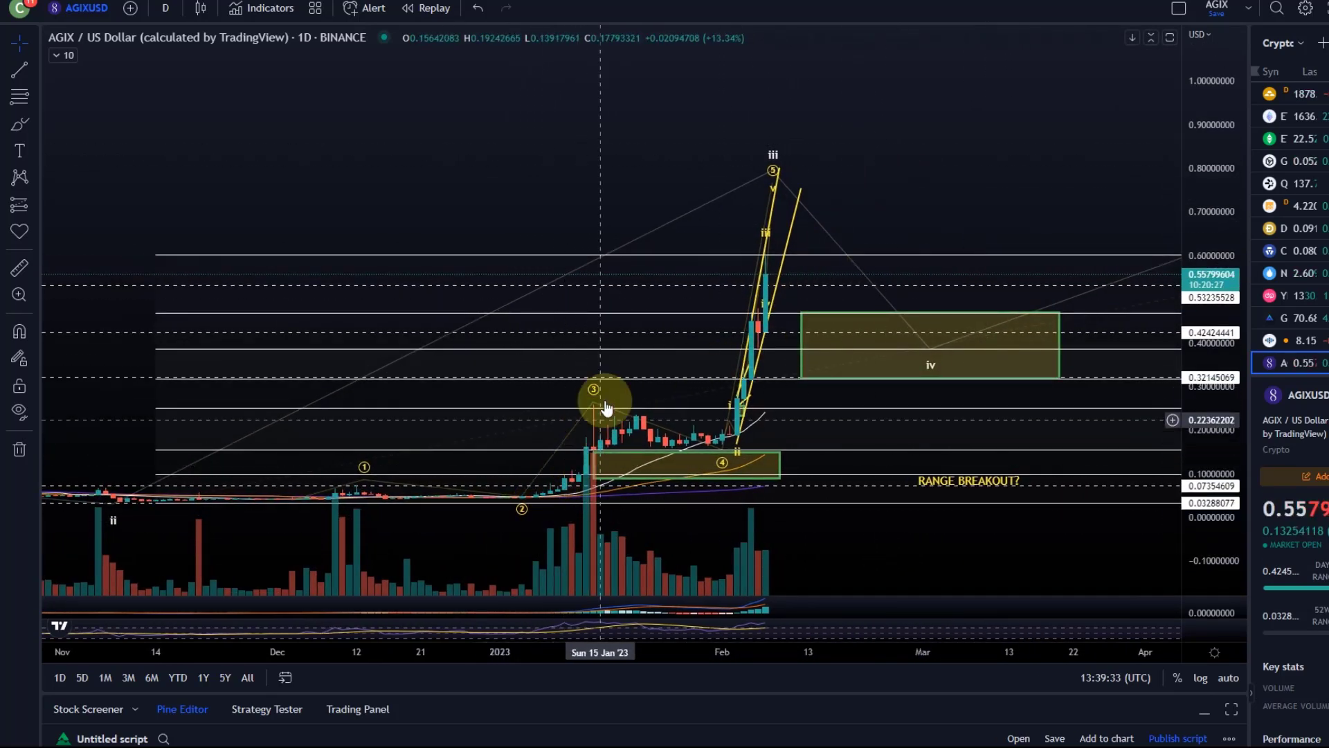
{"action": "left_click", "coordinate": [741, 459]}
{"action": "left_click", "coordinate": [24, 94]}
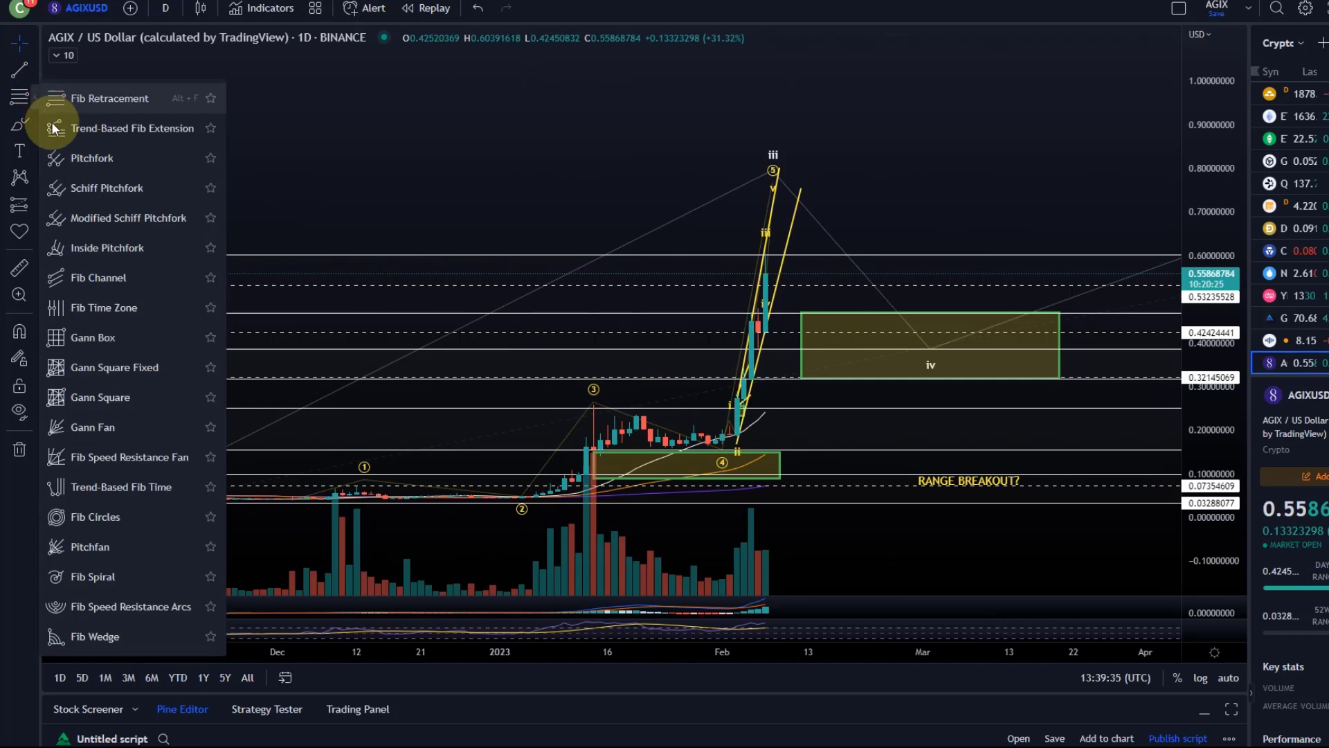
{"action": "left_click", "coordinate": [69, 103]}
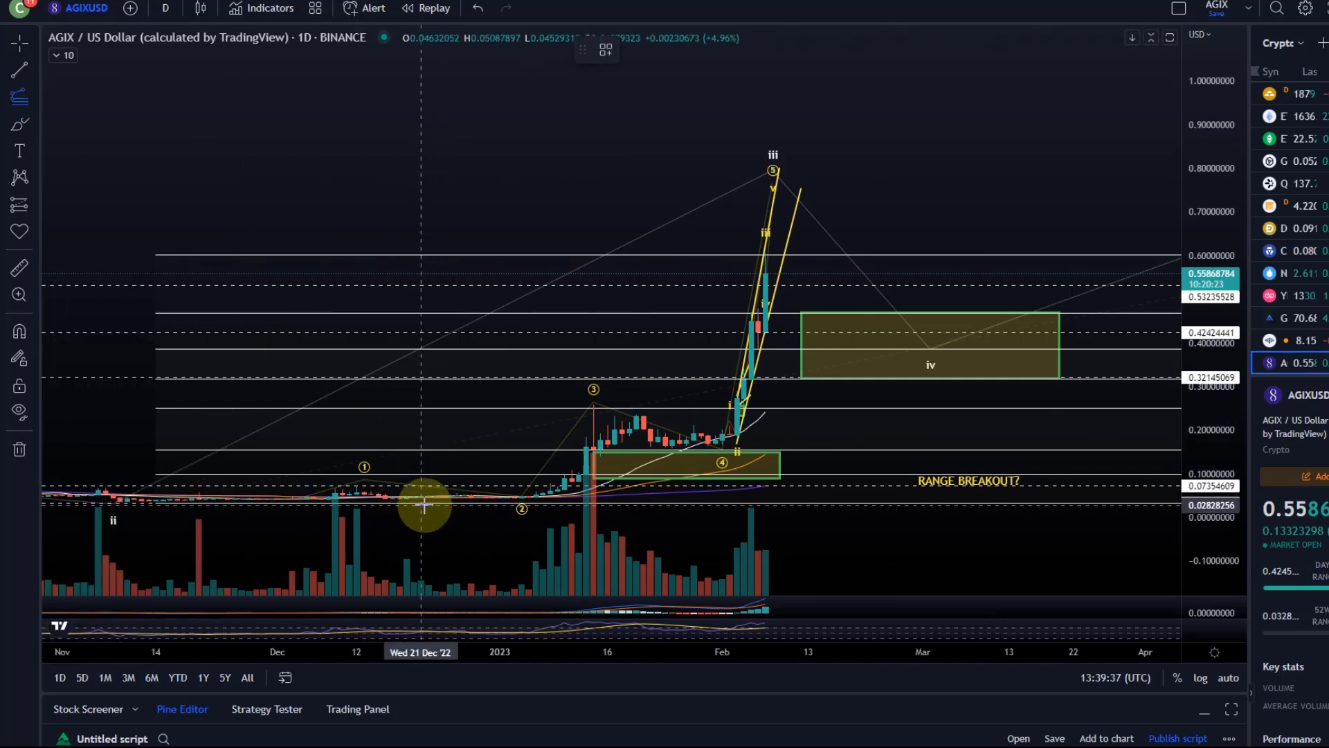
{"action": "left_click_drag", "start_coordinate": [421, 500], "coordinate": [530, 414]}
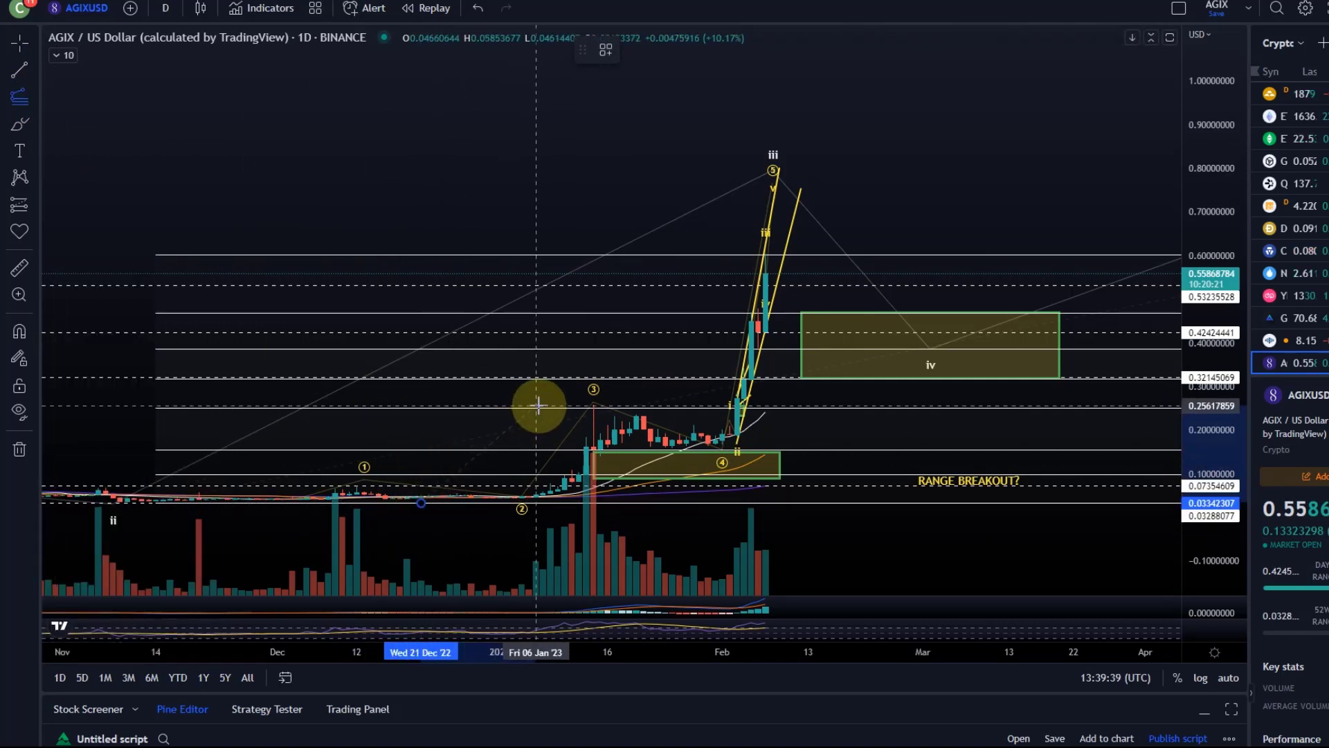
{"action": "left_click", "coordinate": [538, 405]}
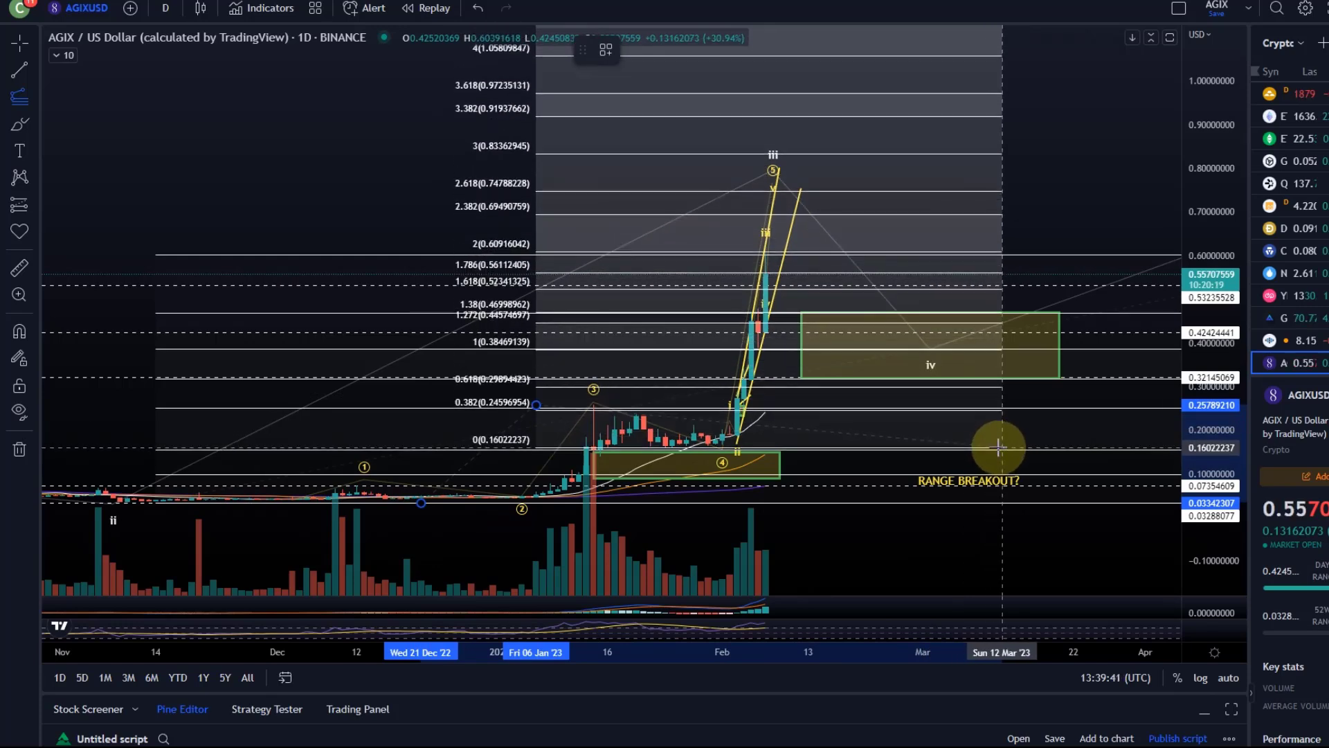
{"action": "left_click", "coordinate": [999, 448]}
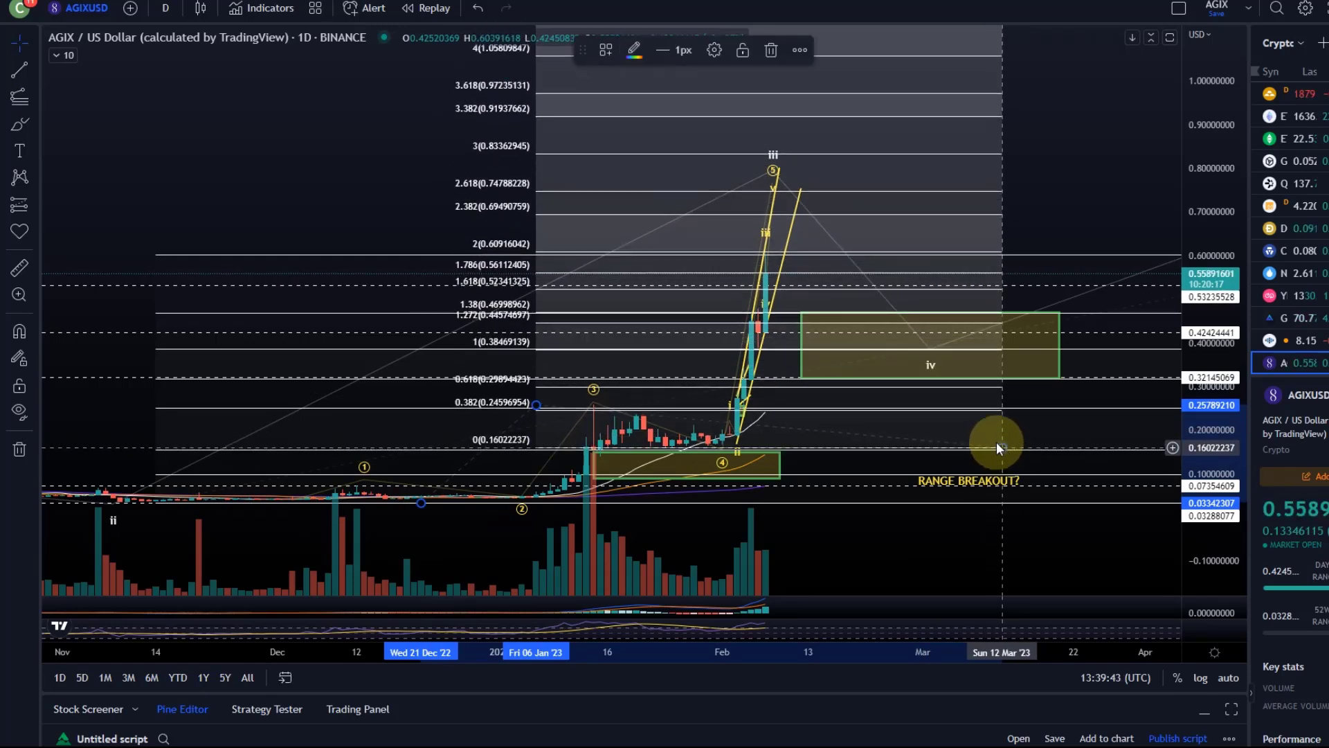
Delete the earlier Fibonacci retracement and the trend-based Fib extension from the daily chart
{"action": "left_click_drag", "start_coordinate": [356, 119], "coordinate": [460, 208]}
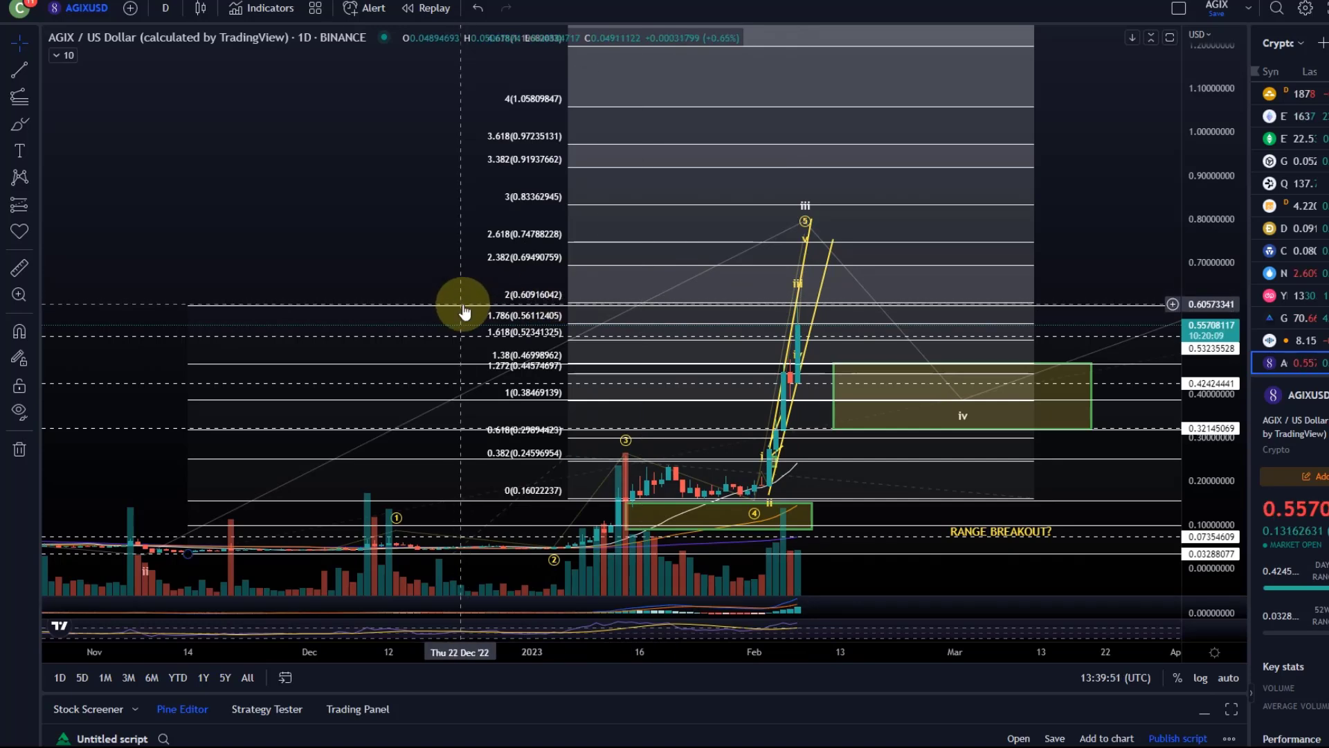
{"action": "scroll", "coordinate": [550, 258], "scroll_direction": "down", "scroll_amount": 3}
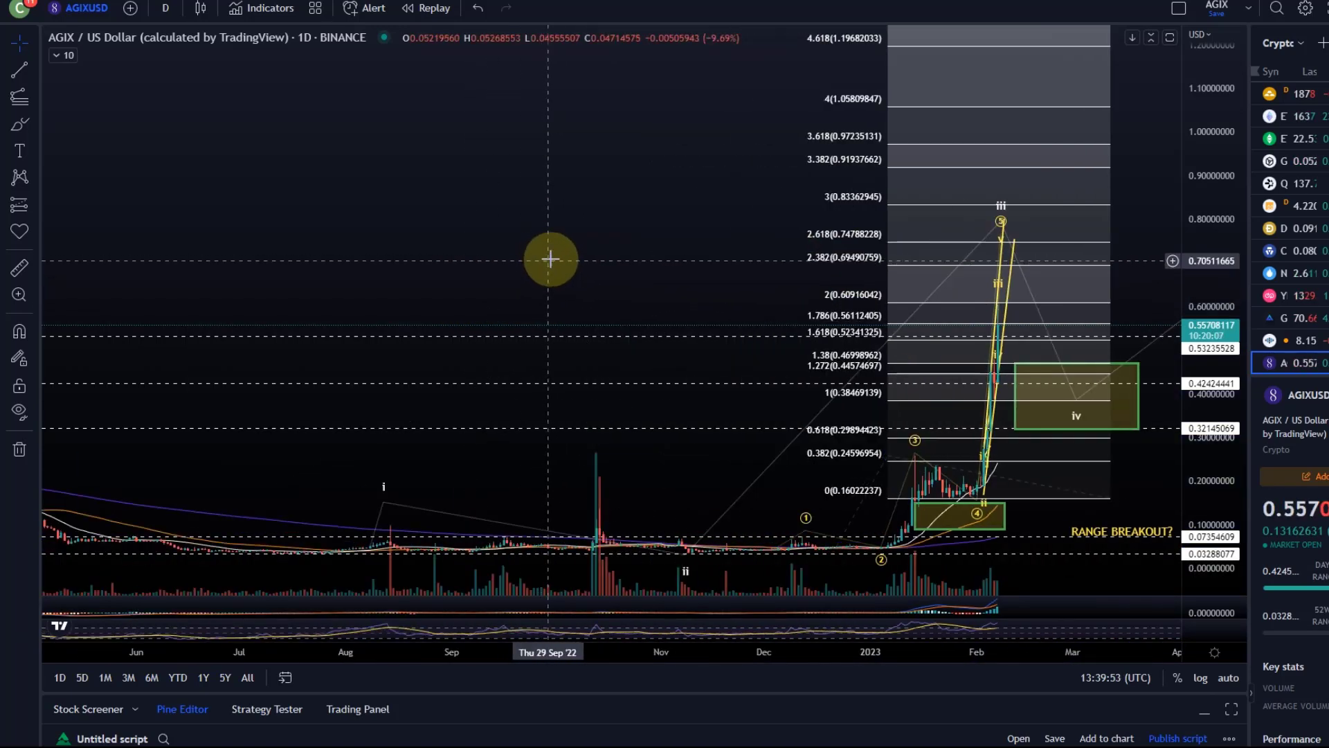
{"action": "scroll", "coordinate": [551, 258], "scroll_direction": "down", "scroll_amount": 3}
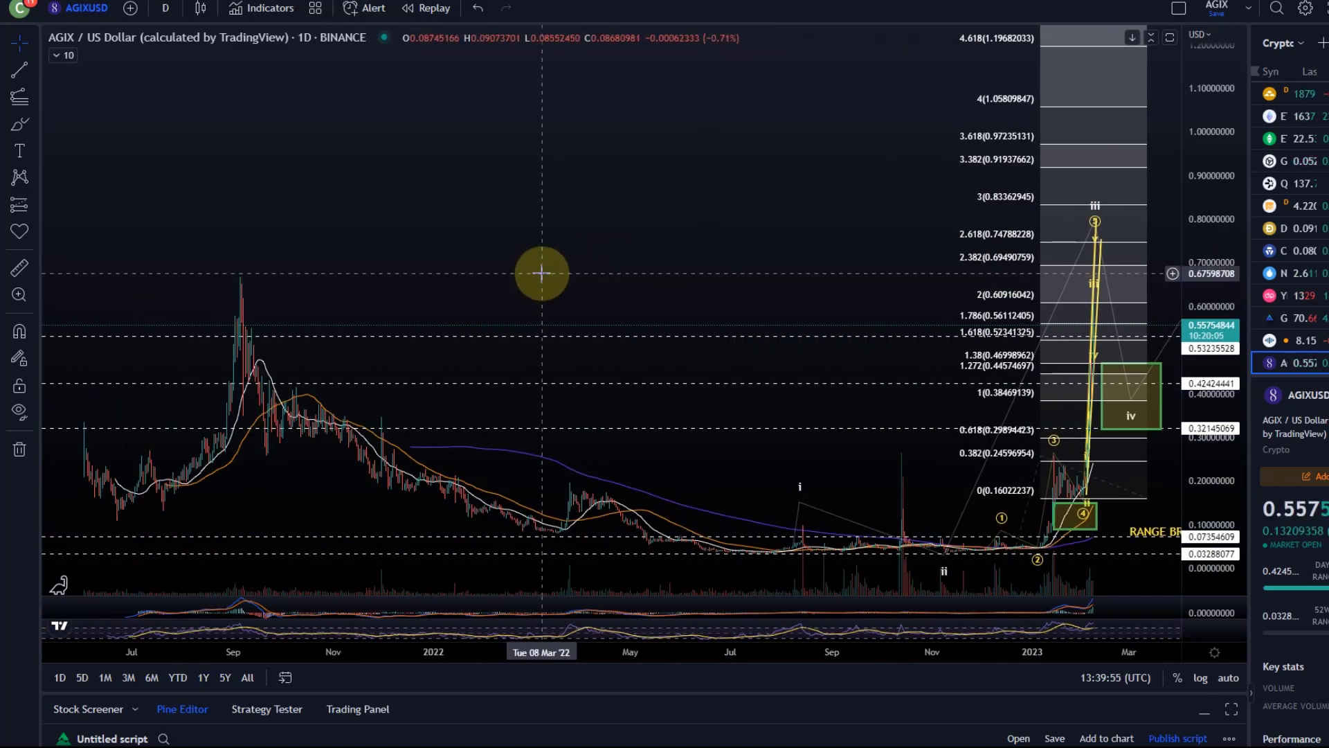
{"action": "left_click_drag", "start_coordinate": [771, 285], "coordinate": [594, 314]}
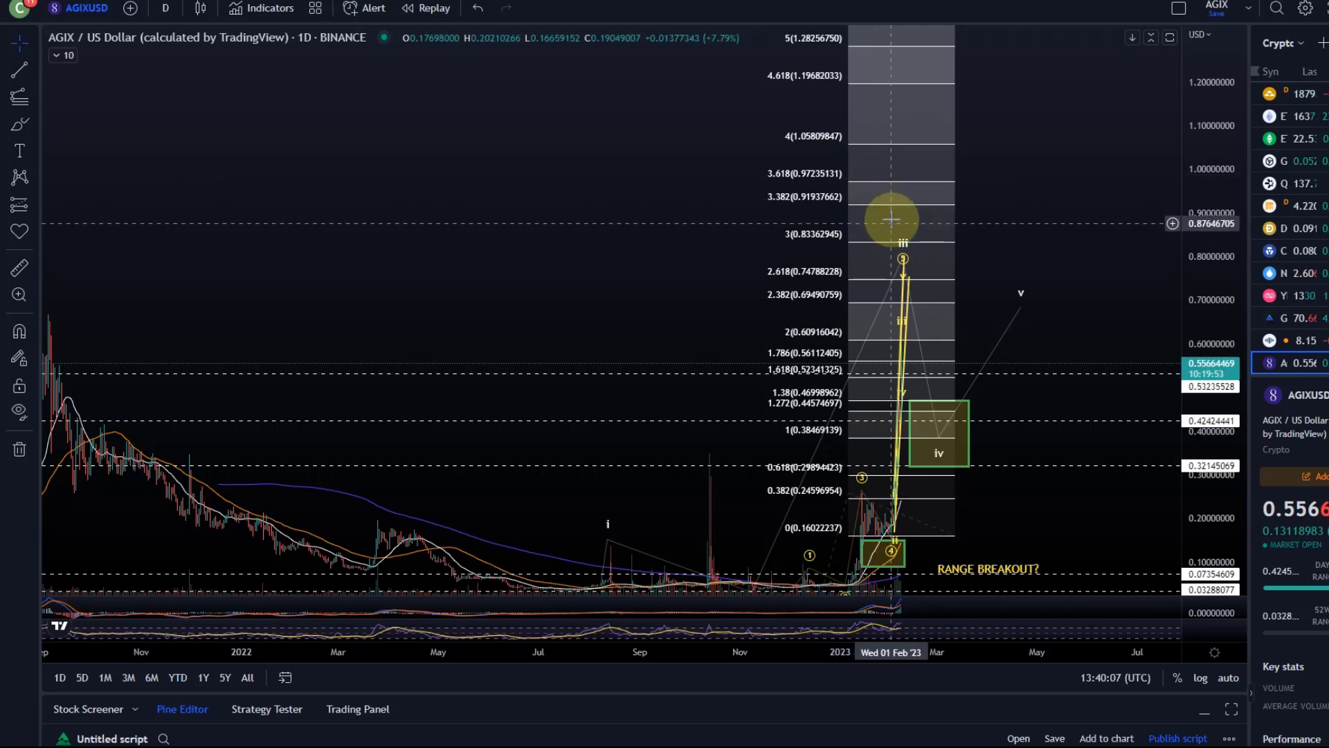
{"action": "left_click", "coordinate": [880, 148]}
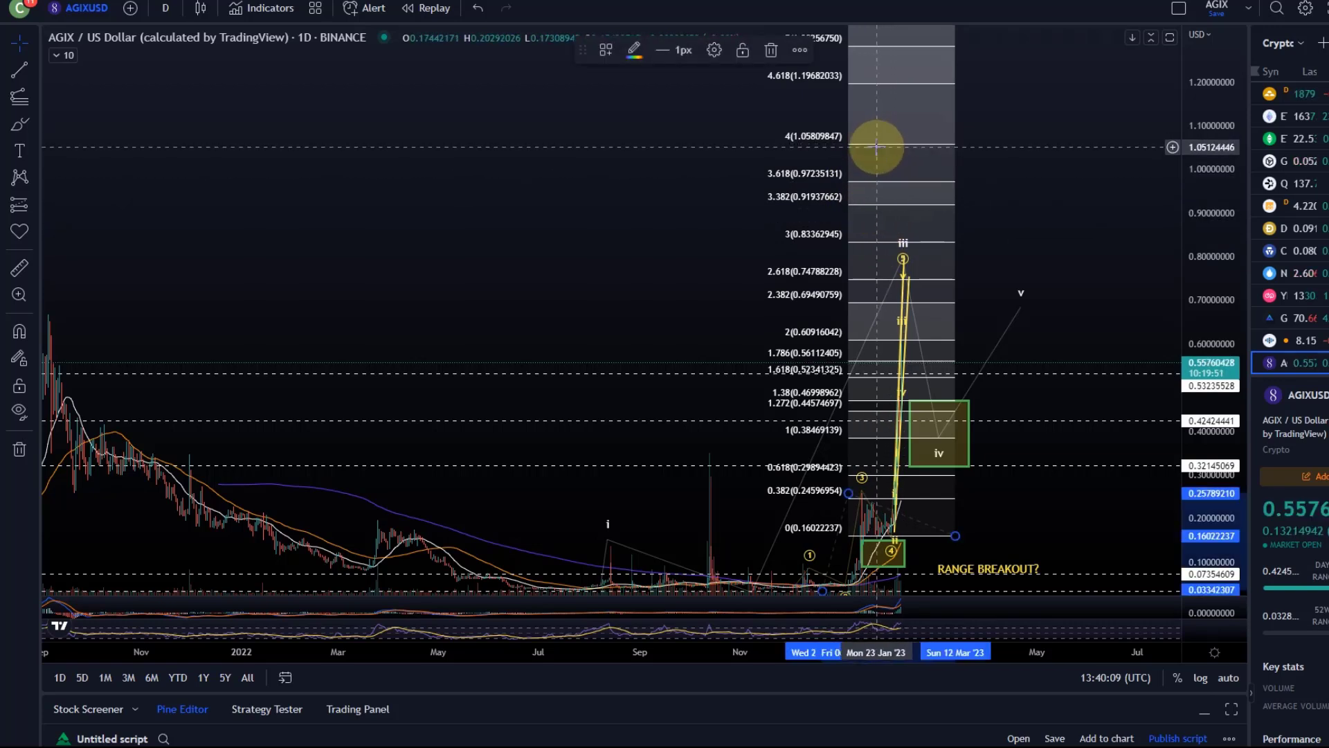
{"action": "key", "text": "Delete"}
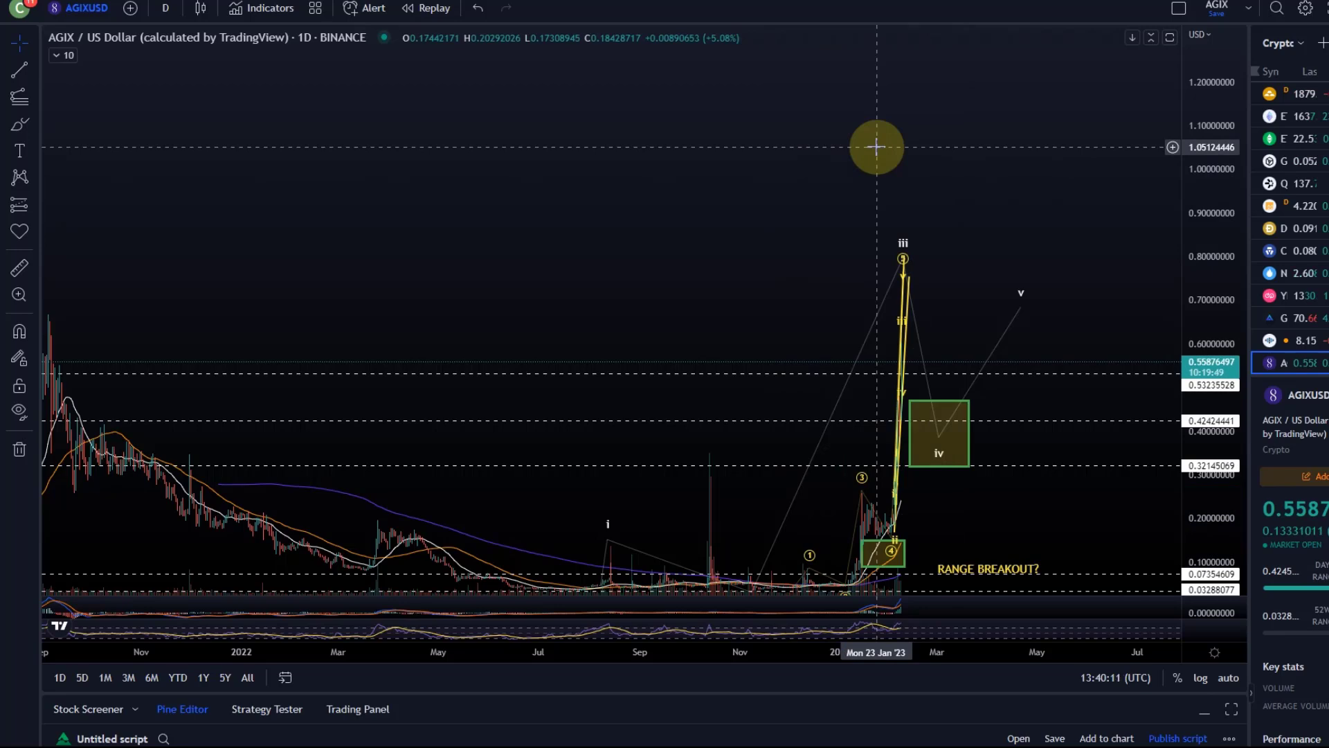
Enlarge the MACD pane below the daily chart and compress its vertical scale to examine momentum during the rally
{"action": "left_click_drag", "start_coordinate": [876, 147], "coordinate": [834, 222]}
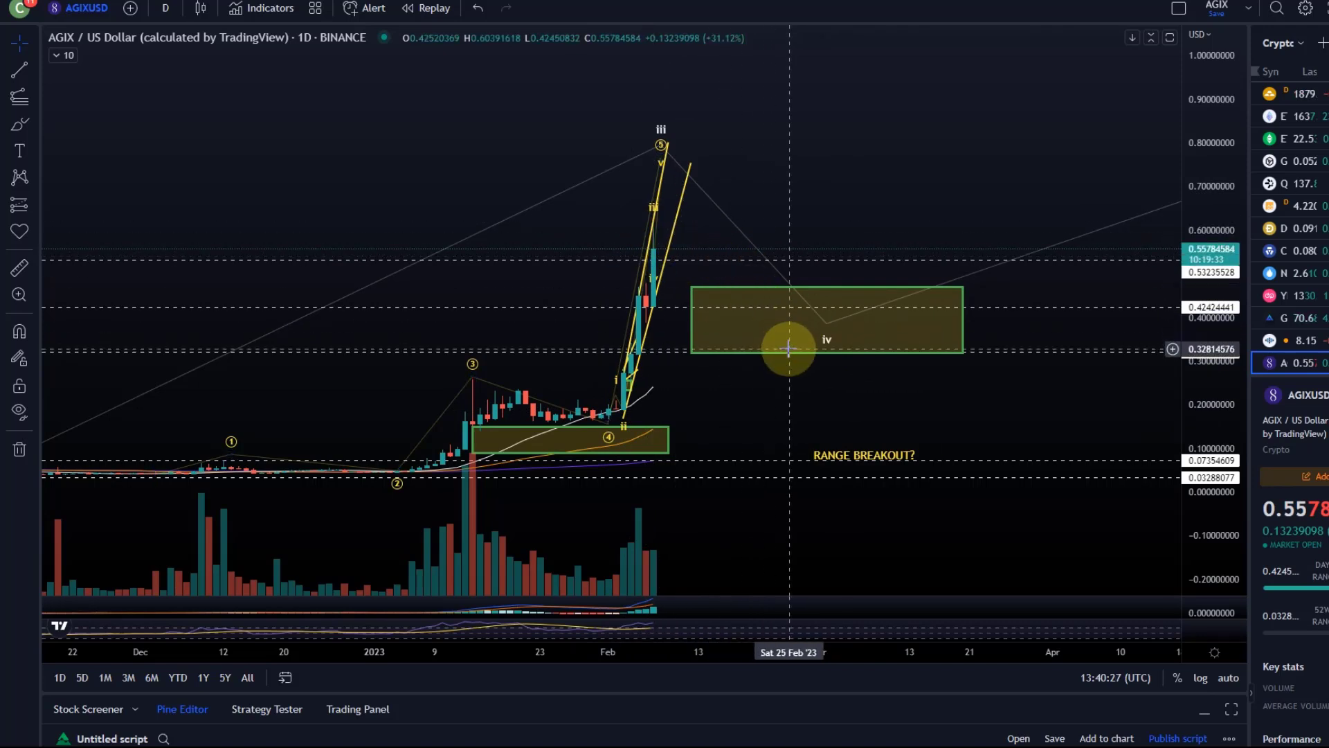
{"action": "left_click", "coordinate": [851, 360]}
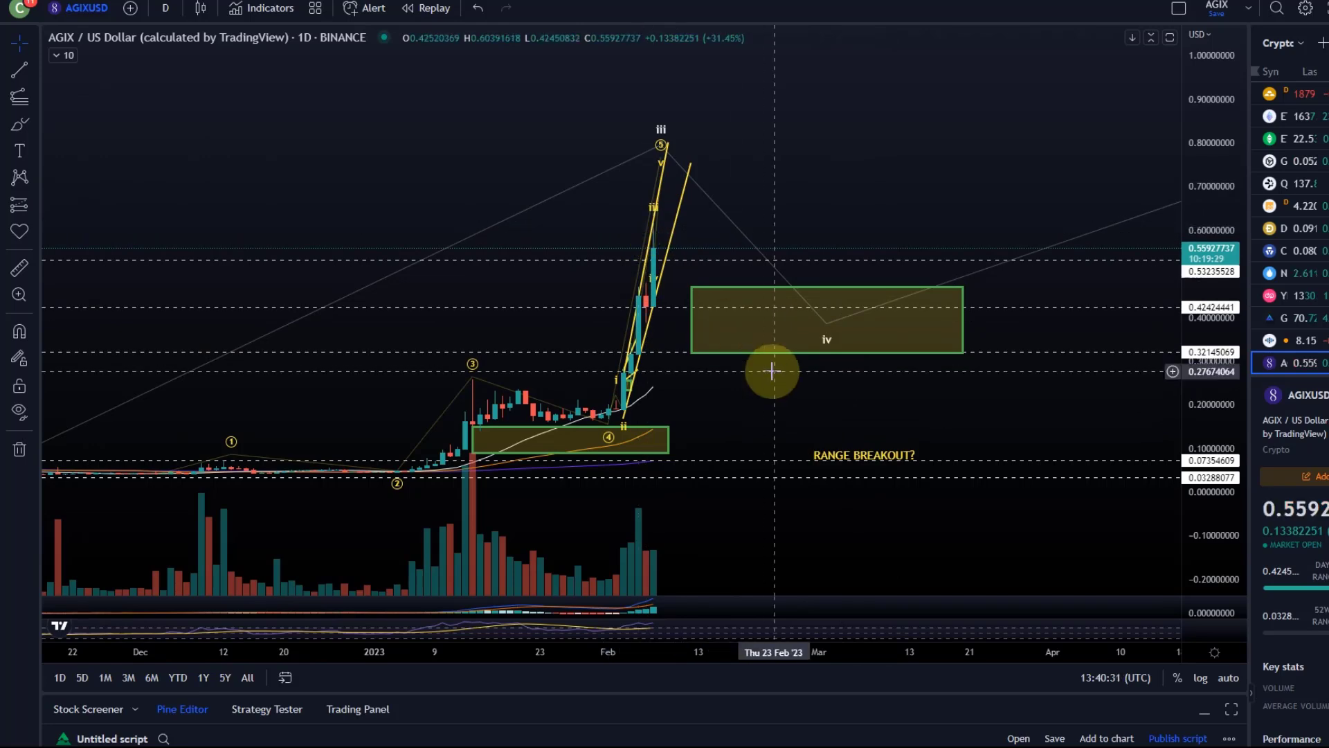
{"action": "scroll", "coordinate": [921, 297], "scroll_direction": "down", "scroll_amount": 6}
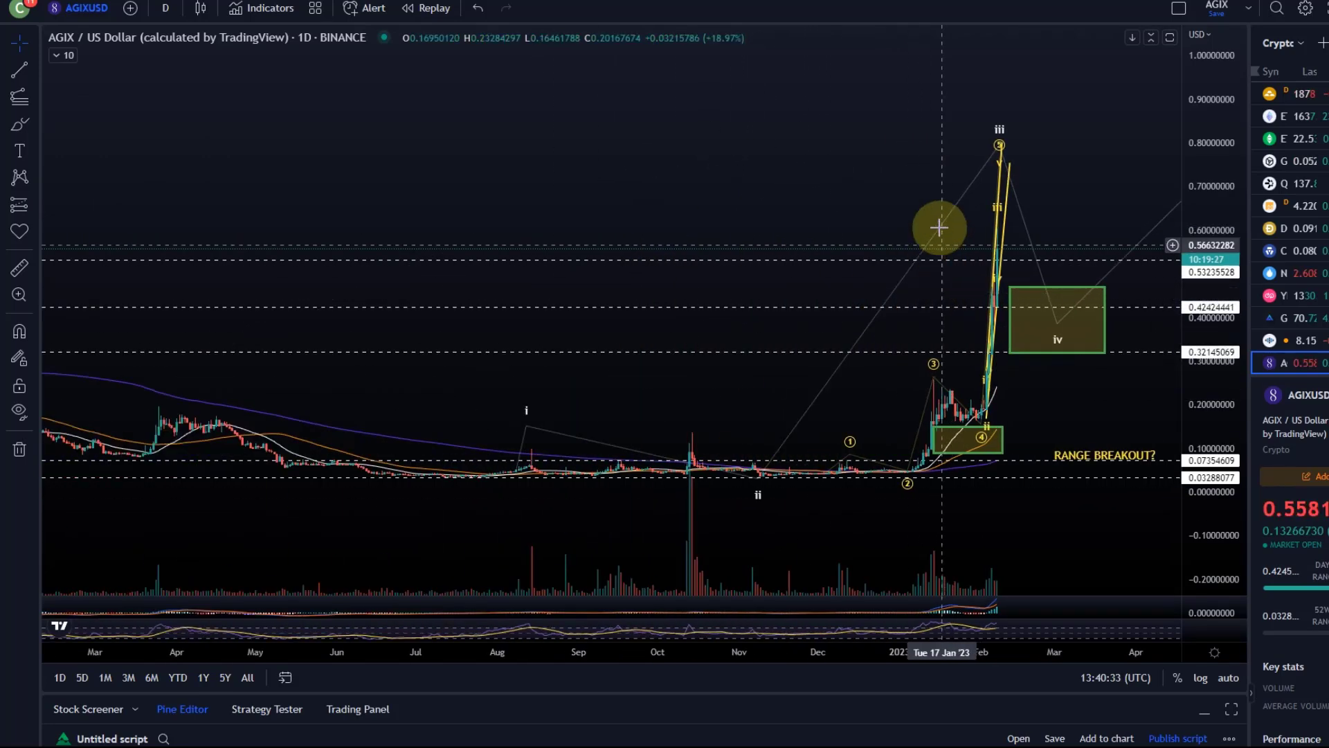
{"action": "left_click_drag", "start_coordinate": [896, 173], "coordinate": [677, 143]}
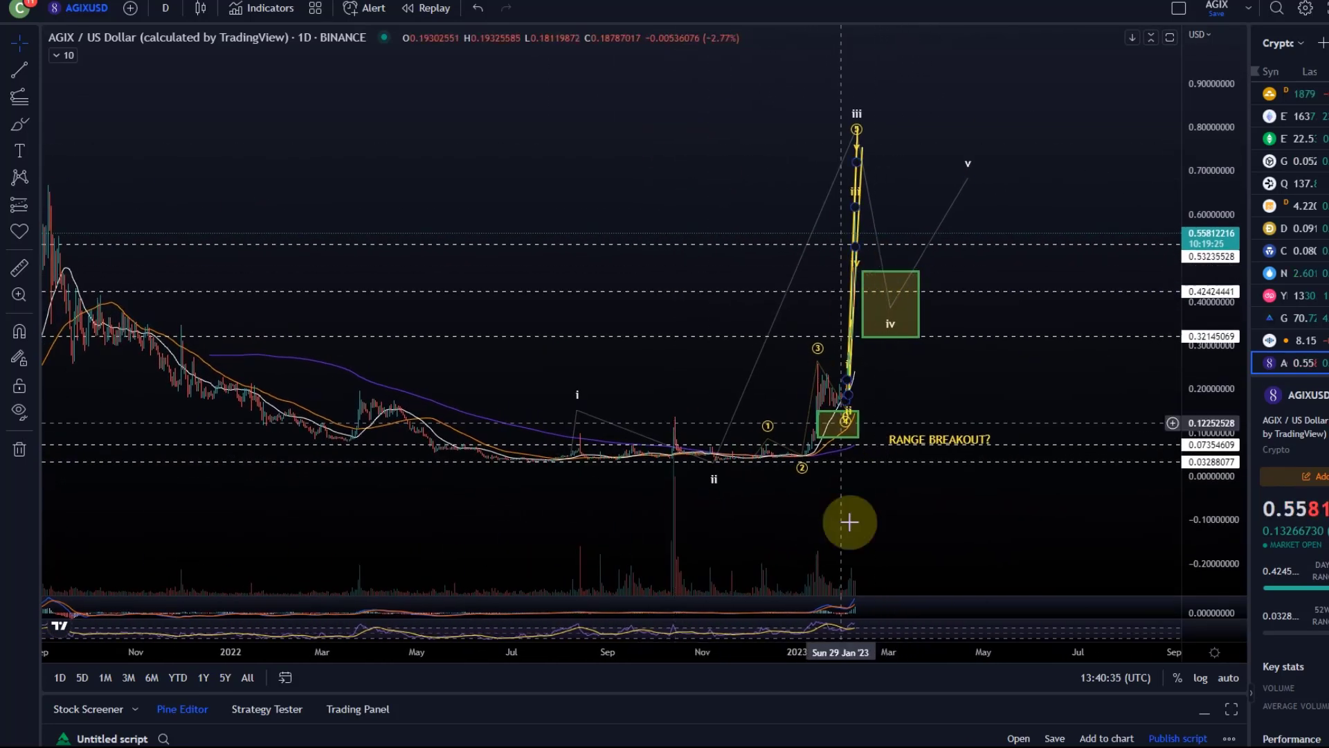
{"action": "left_click_drag", "start_coordinate": [853, 596], "coordinate": [898, 347]}
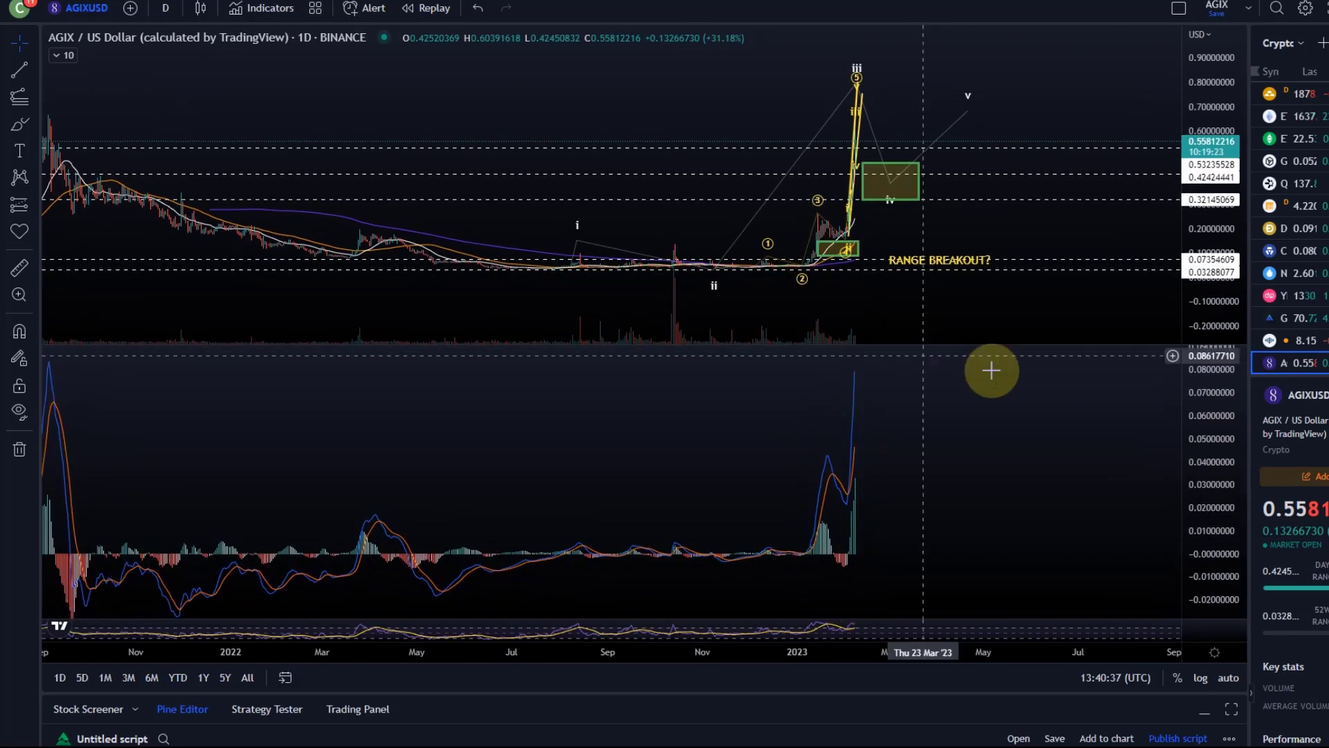
{"action": "left_click_drag", "start_coordinate": [1212, 457], "coordinate": [1212, 548]}
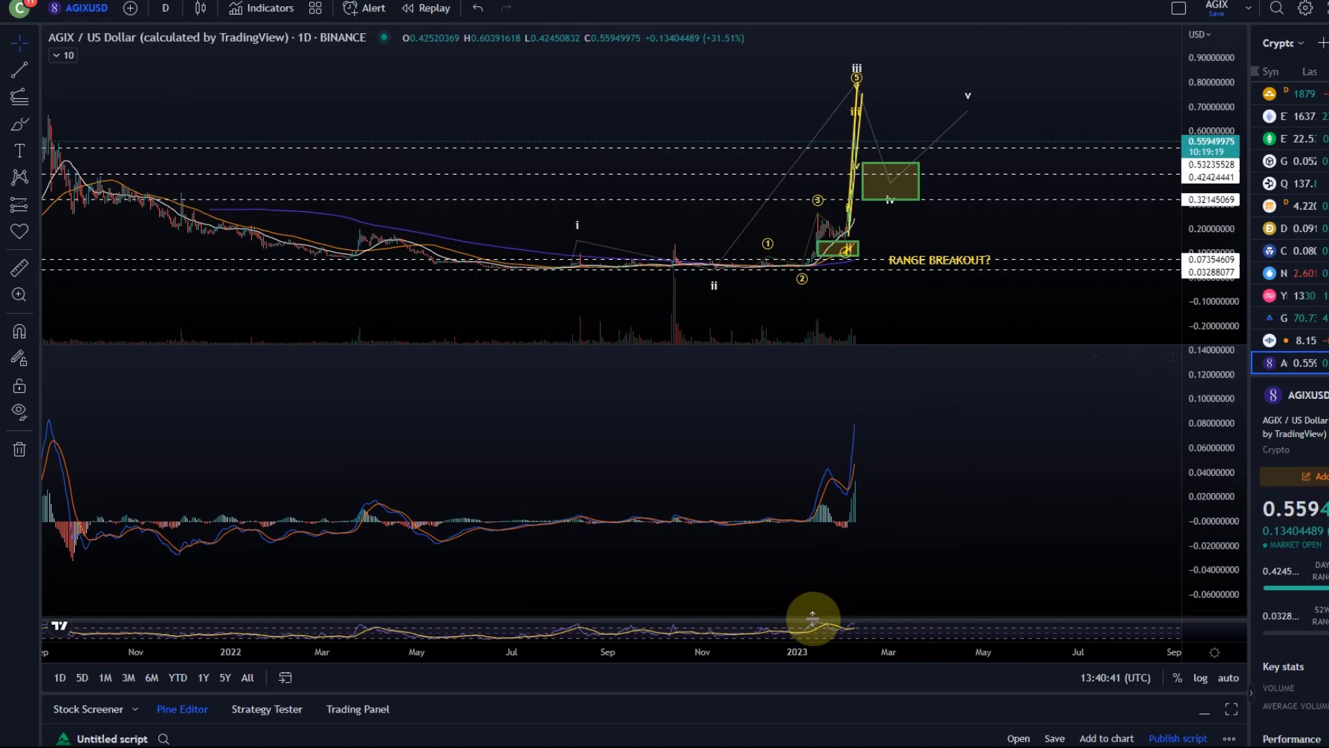
Enlarge the RSI pane at the expense of the MACD pane to compare RSI peaks with the wave iii price rise
{"action": "left_click_drag", "start_coordinate": [813, 618], "coordinate": [840, 422]}
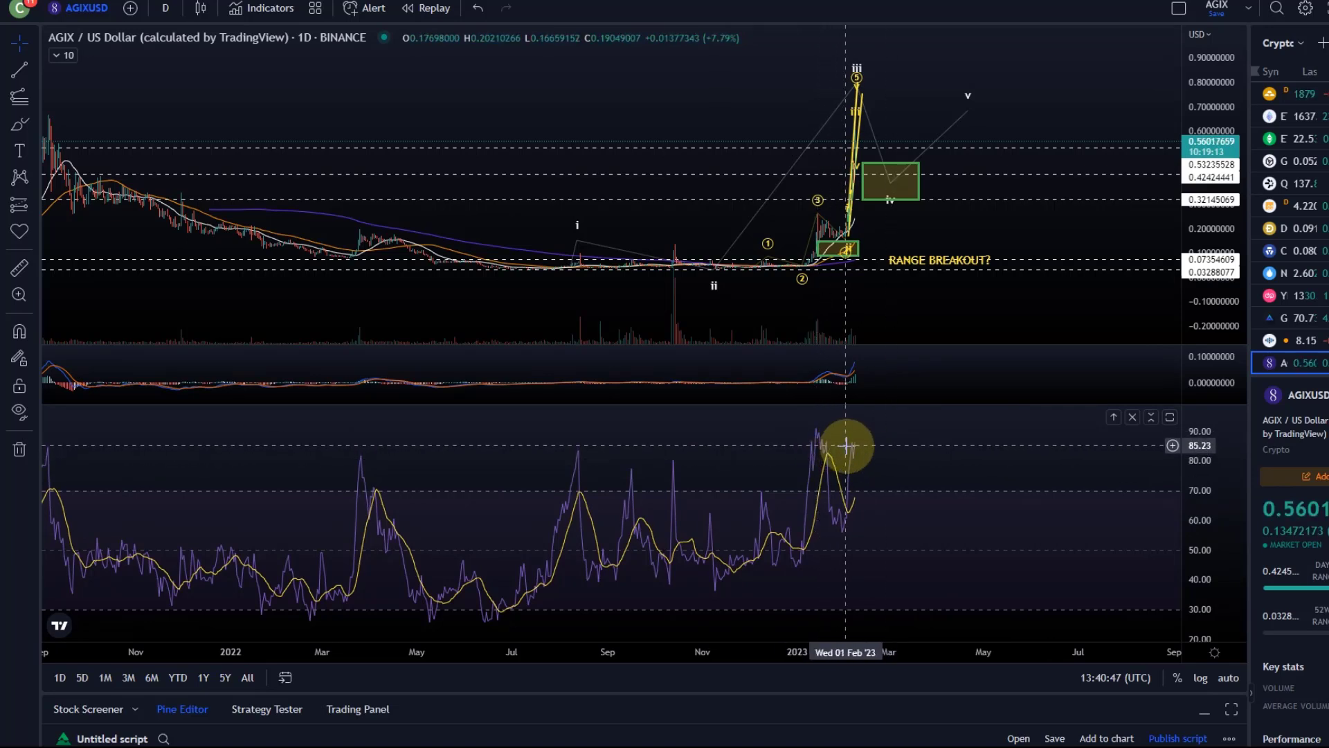
{"action": "left_click", "coordinate": [837, 96]}
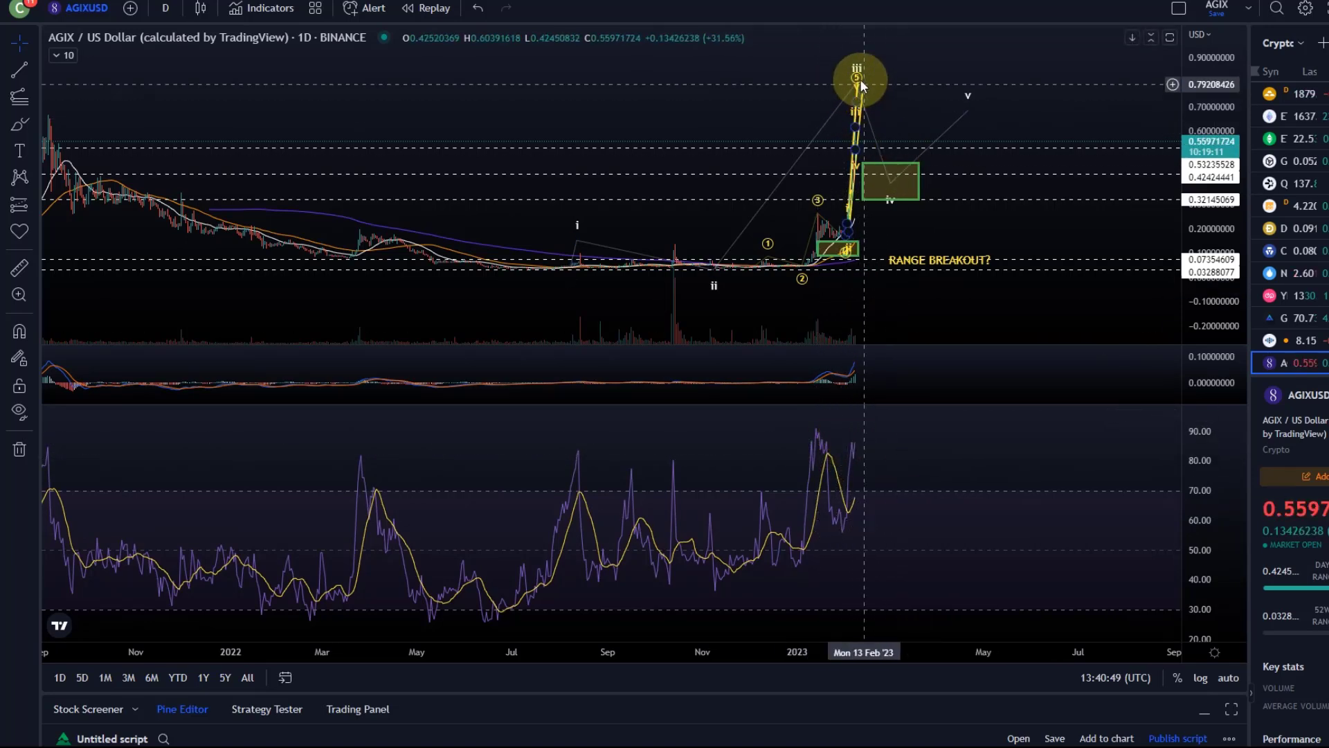
Raise the Elliott impulse's wave iii point to about 0.878 and move its wave v point to about 1.05 on 12 May
{"action": "left_click", "coordinate": [856, 76]}
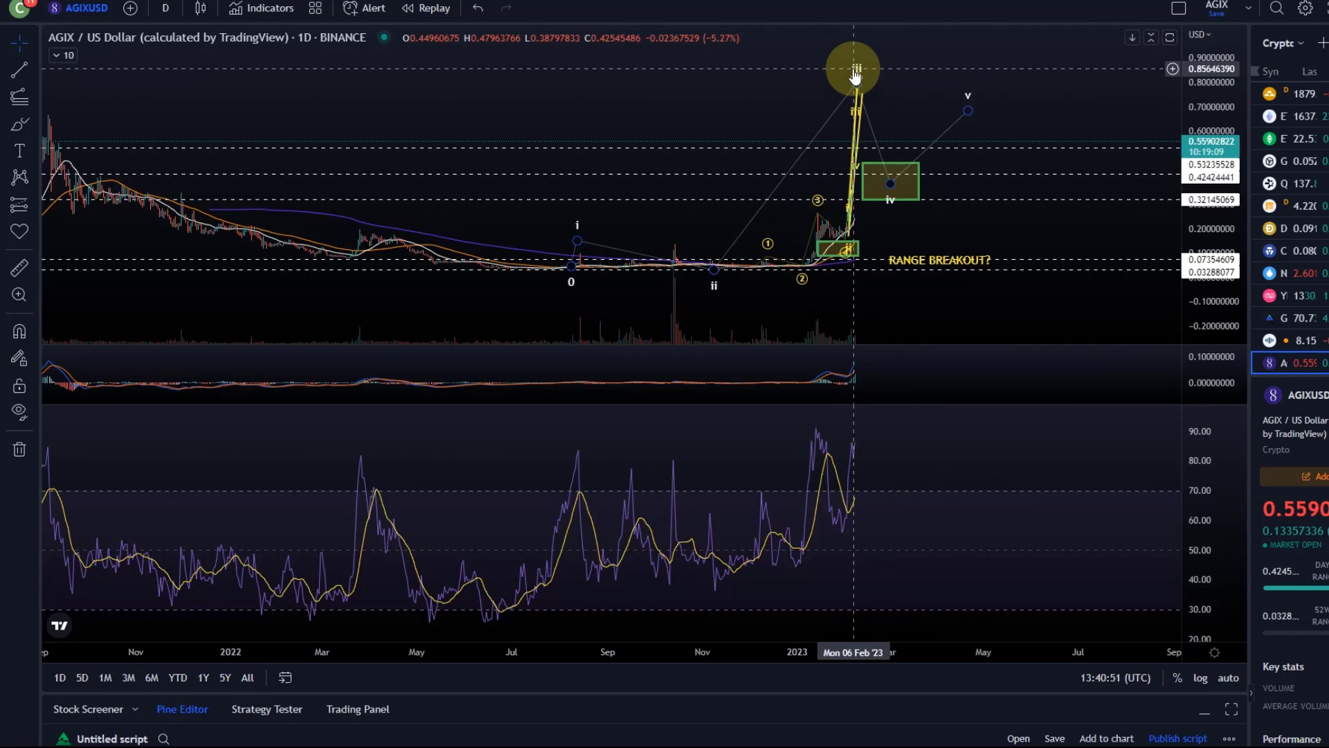
{"action": "left_click_drag", "start_coordinate": [856, 74], "coordinate": [859, 63]}
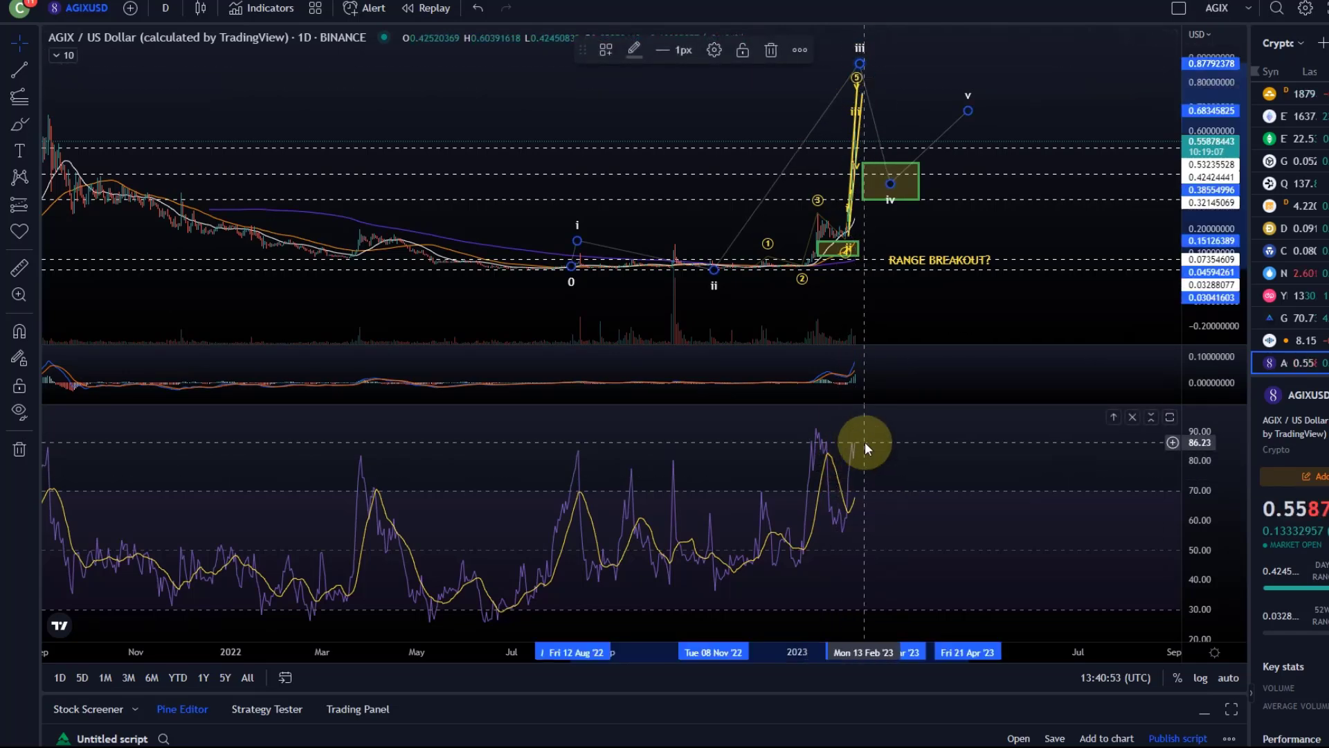
{"action": "left_click_drag", "start_coordinate": [920, 74], "coordinate": [867, 133]}
{"action": "left_click", "coordinate": [862, 119]}
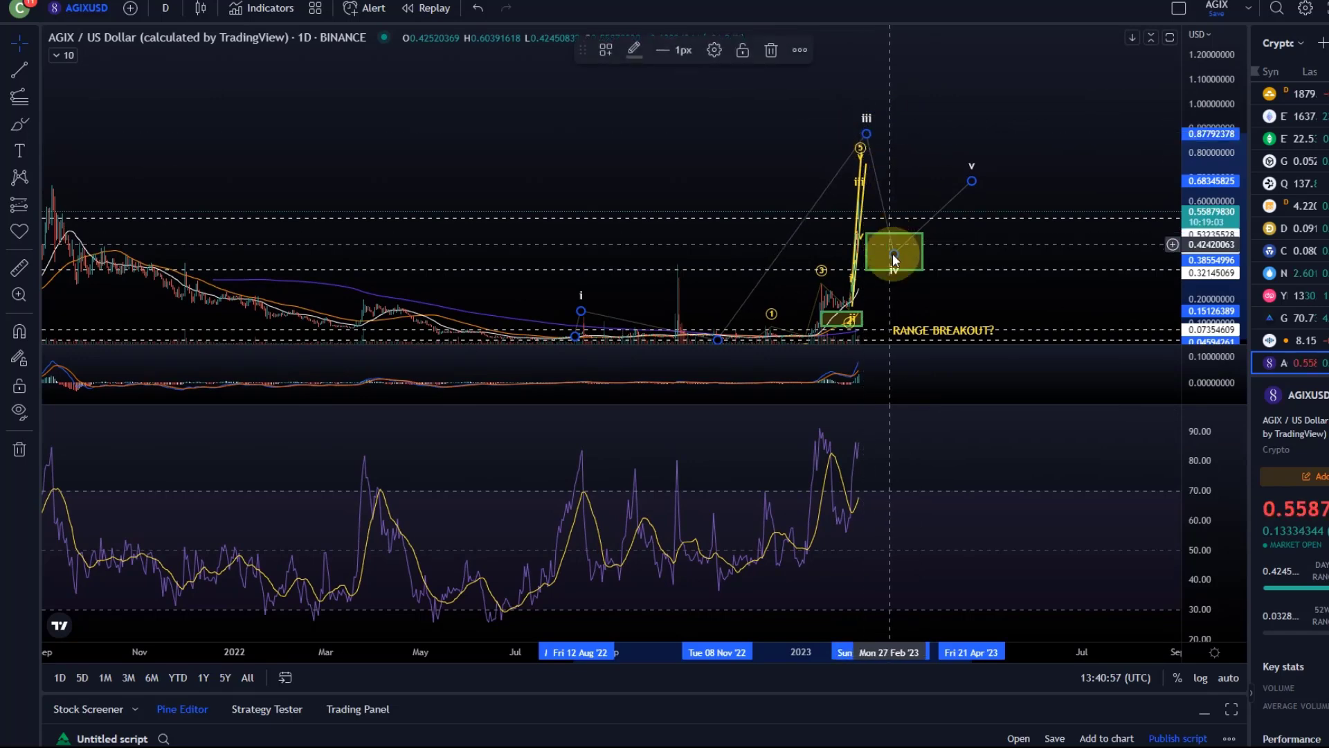
{"action": "left_click", "coordinate": [959, 200]}
{"action": "left_click_drag", "start_coordinate": [959, 201], "coordinate": [1009, 89]}
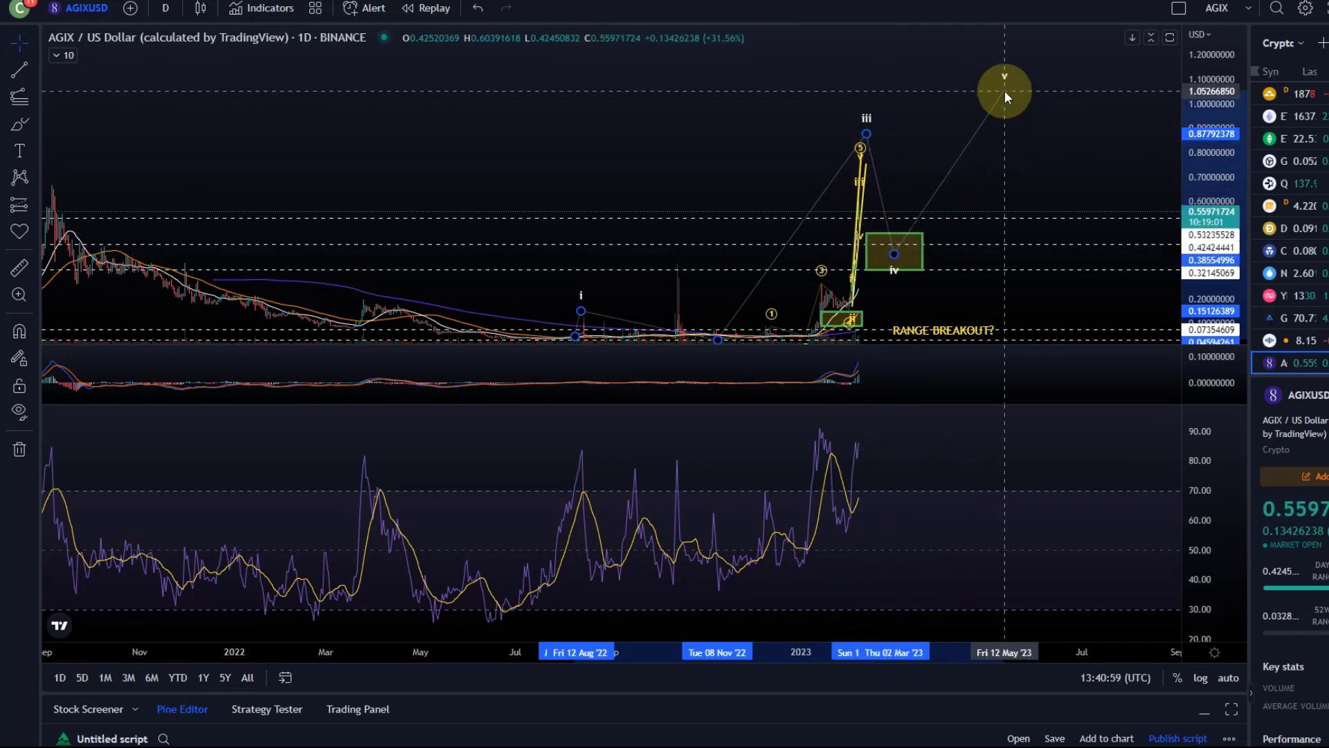
Maximize the price pane over the MACD and RSI panes, with the full wave i–v projection in view
{"action": "scroll", "coordinate": [1027, 302], "scroll_direction": "down", "scroll_amount": 3}
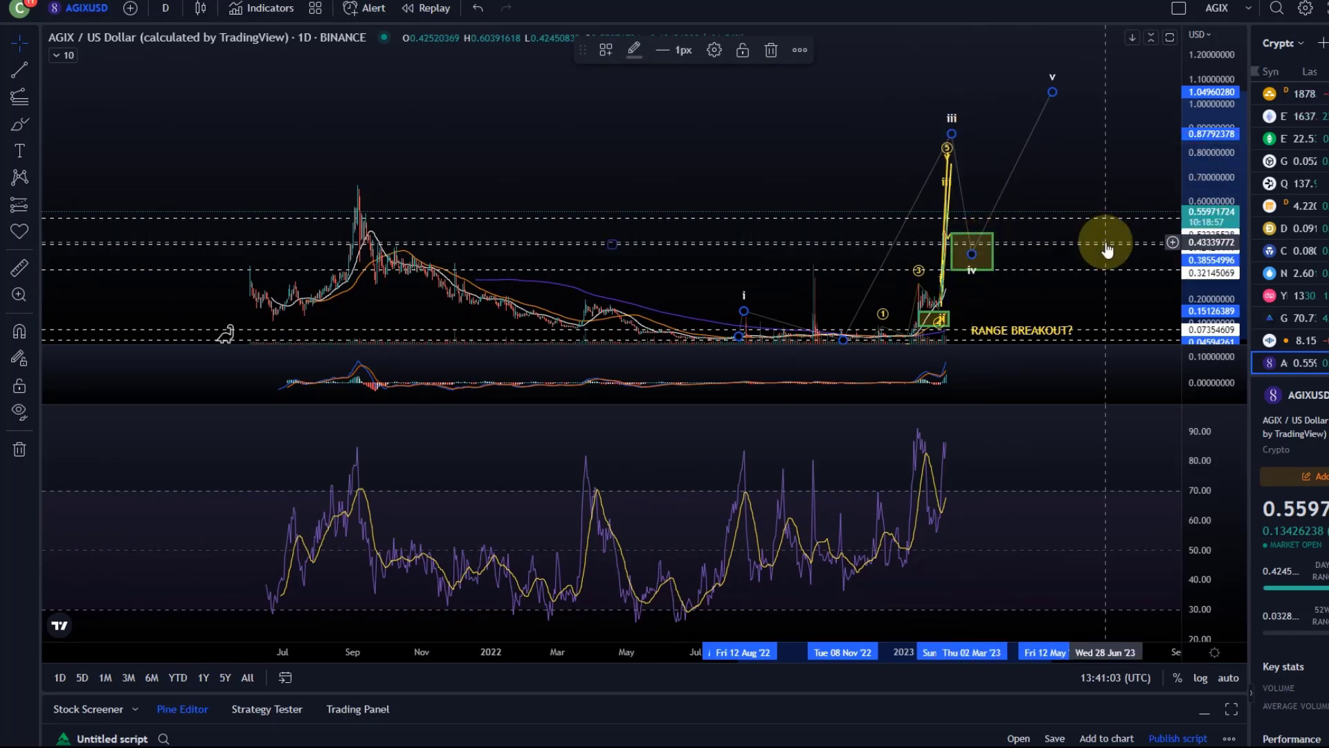
{"action": "left_click_drag", "start_coordinate": [1187, 178], "coordinate": [1187, 235]}
{"action": "left_click", "coordinate": [841, 163]}
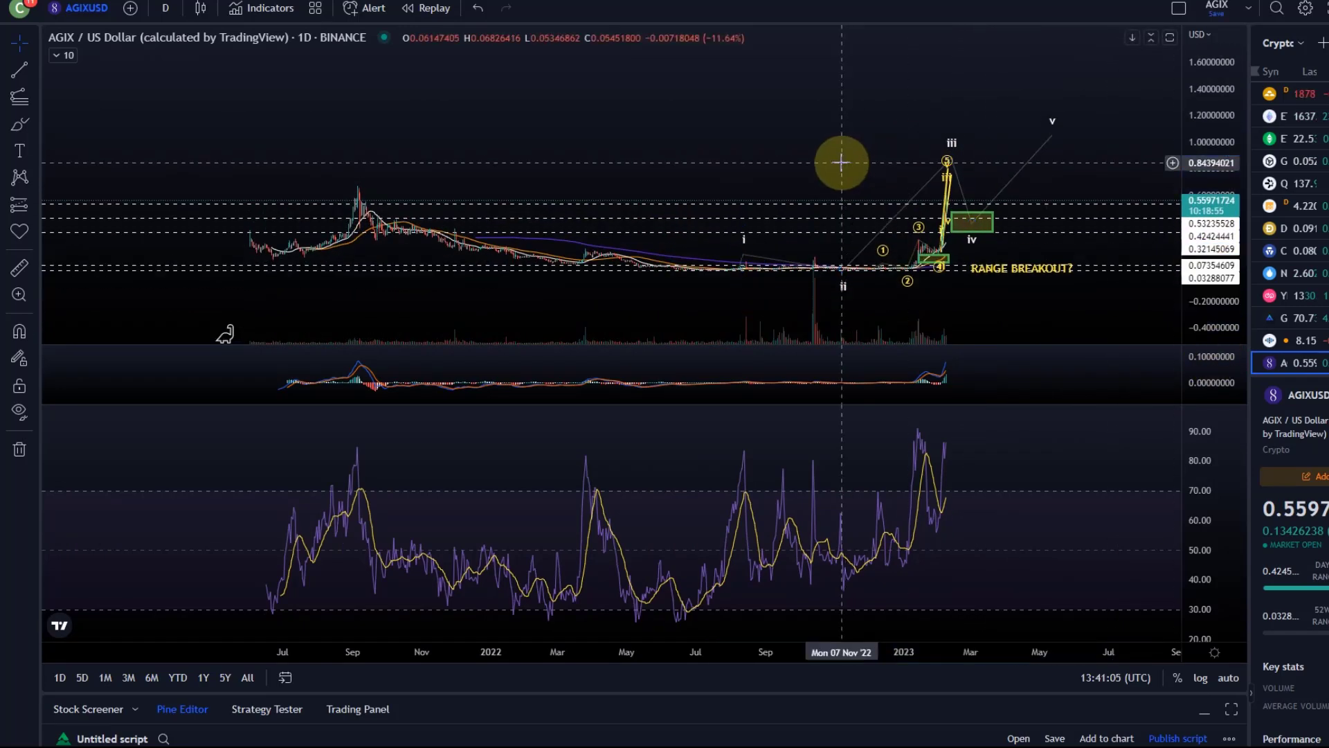
{"action": "double_click", "coordinate": [841, 163]}
{"action": "left_click_drag", "start_coordinate": [856, 278], "coordinate": [600, 202]}
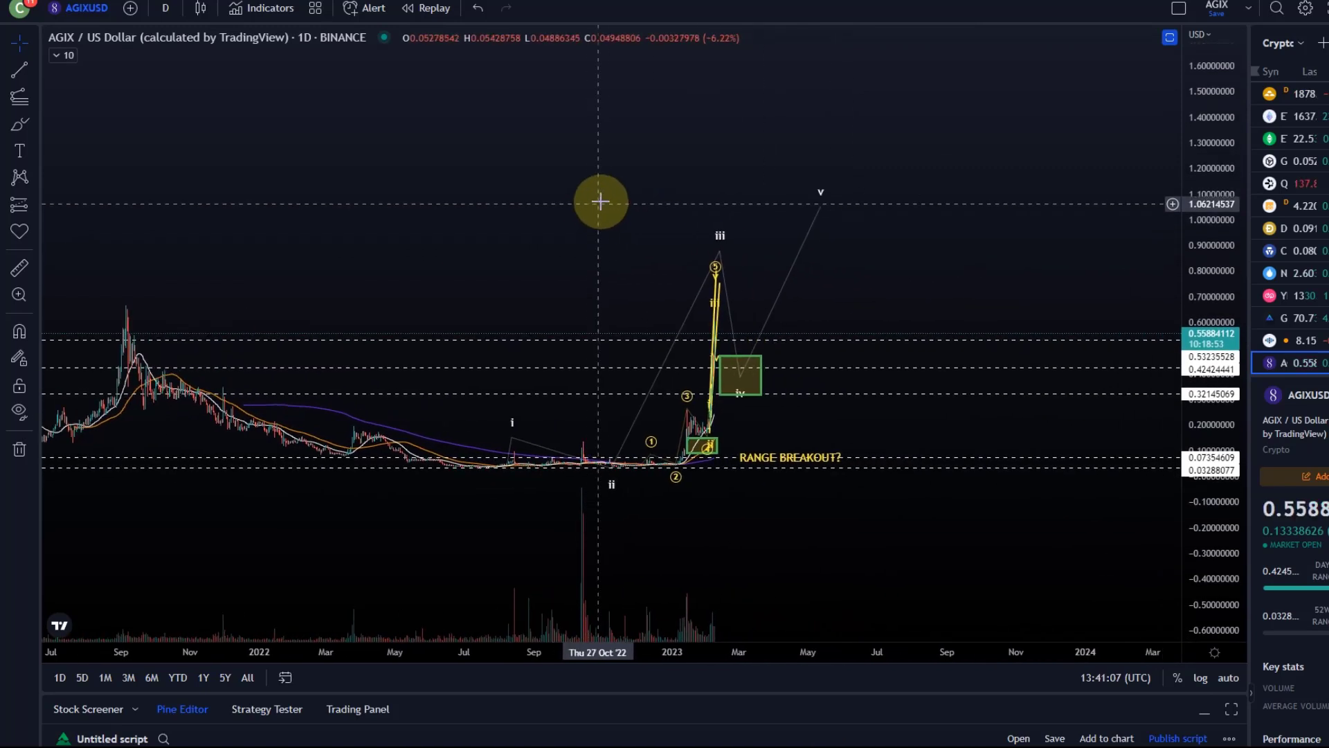